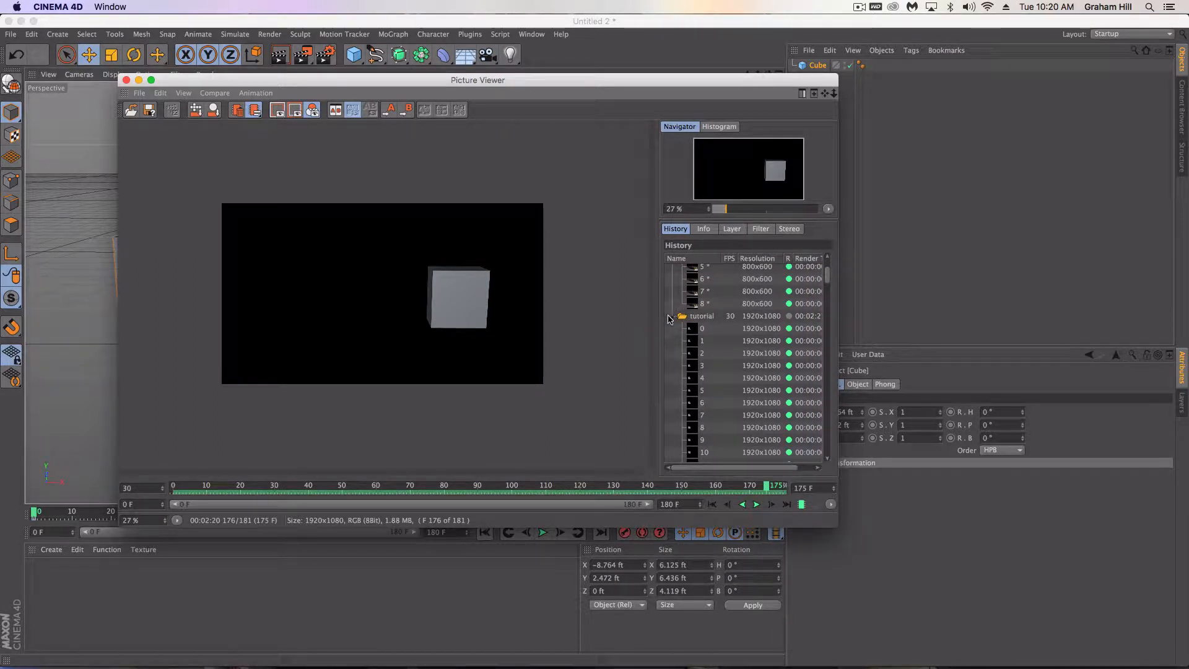
# Step: Collapse the tutorial render in the history, switch to Finder, locate tutorial.mov on the Desktop, and close the Finder window
pyautogui.click(673, 316)
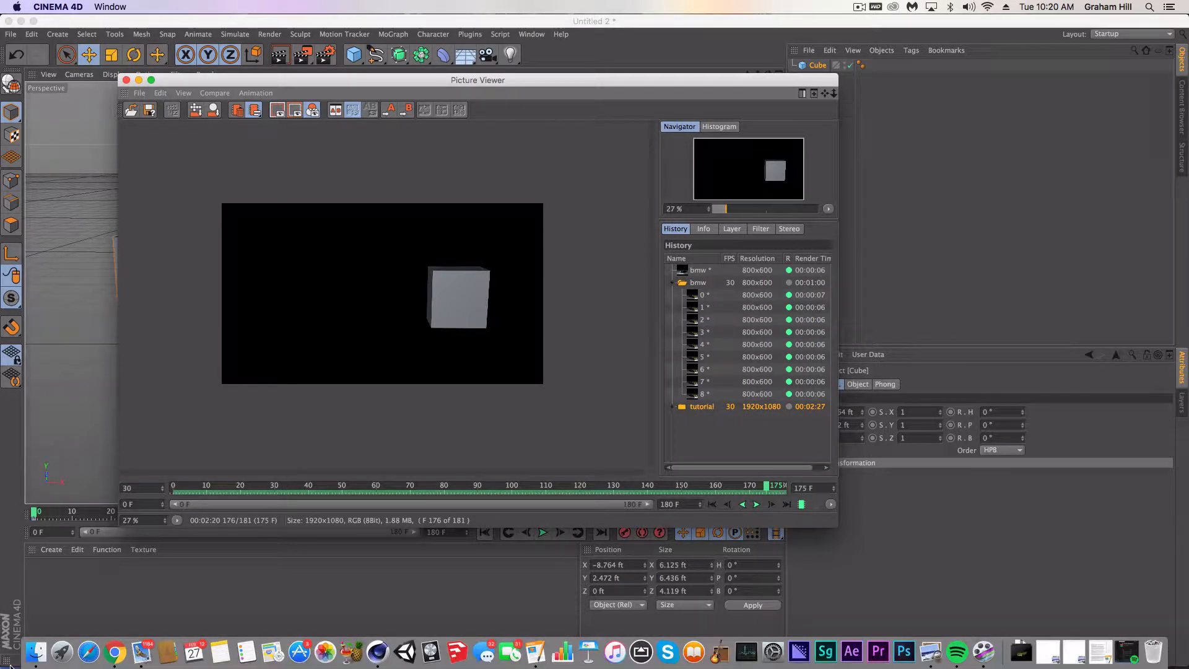
pyautogui.click(36, 652)
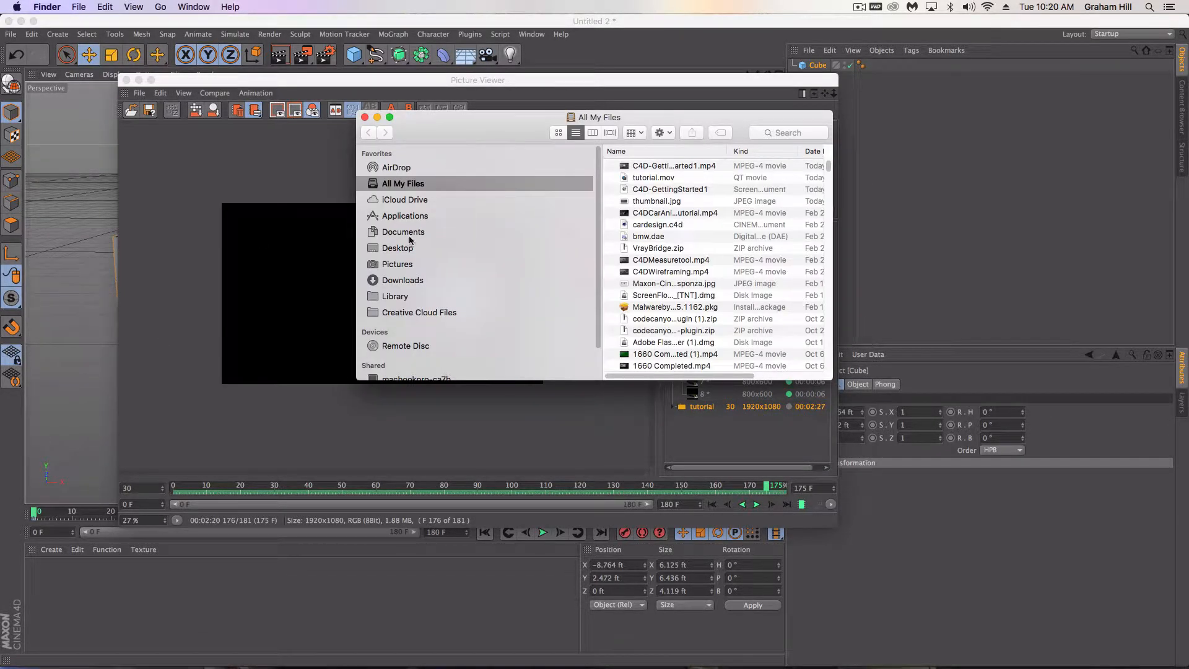
pyautogui.click(401, 247)
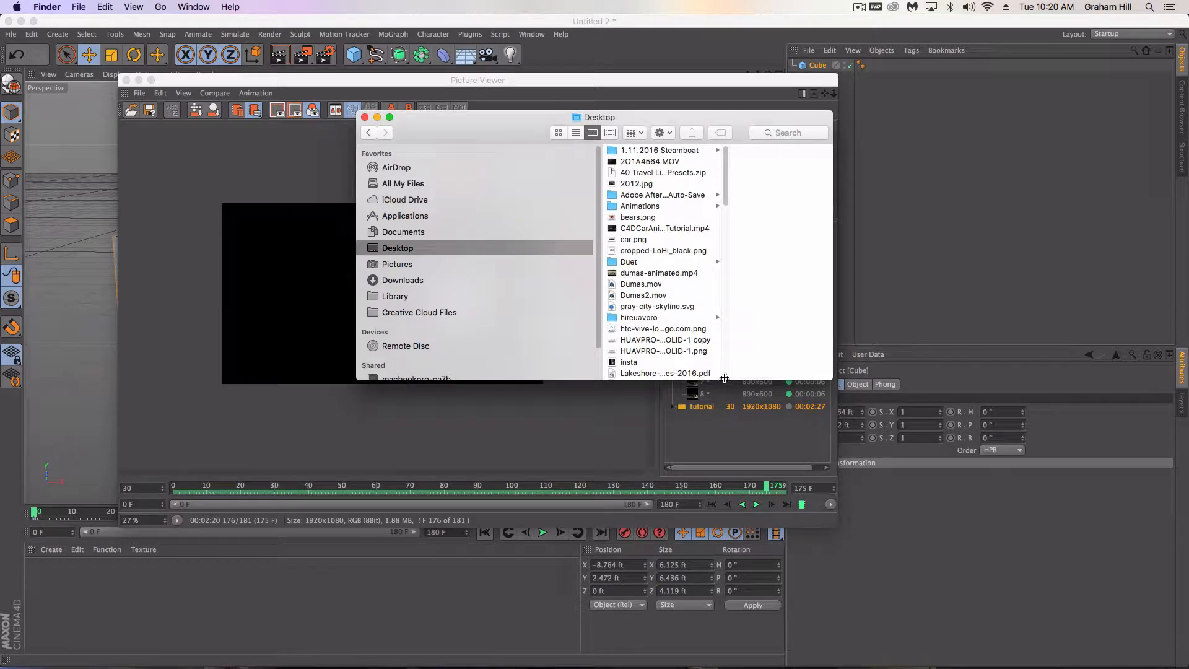
pyautogui.moveTo(728, 370); pyautogui.dragTo(937, 479)
pyautogui.scroll(-15, 679, 402)
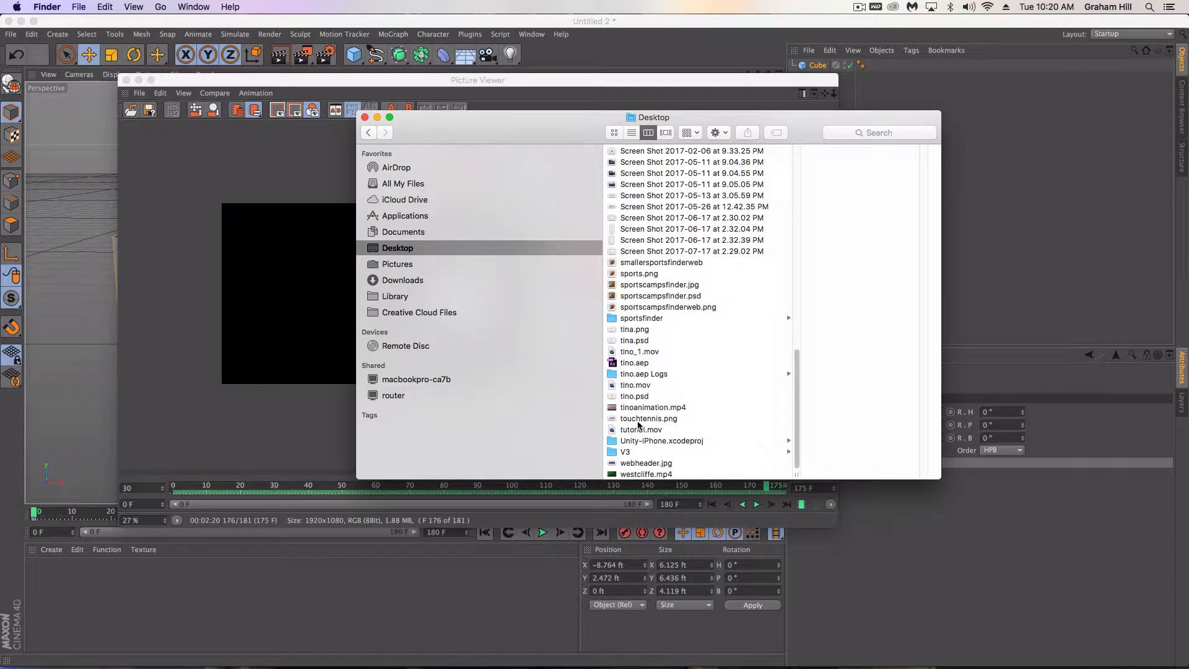
pyautogui.click(640, 430)
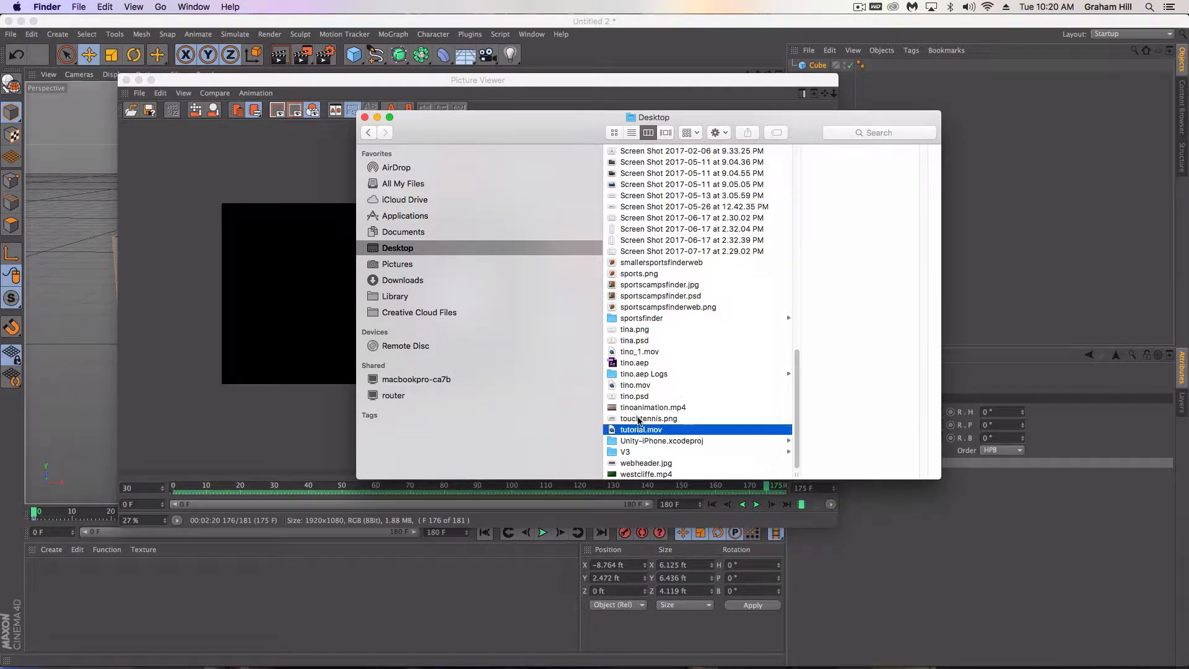
pyautogui.click(365, 117)
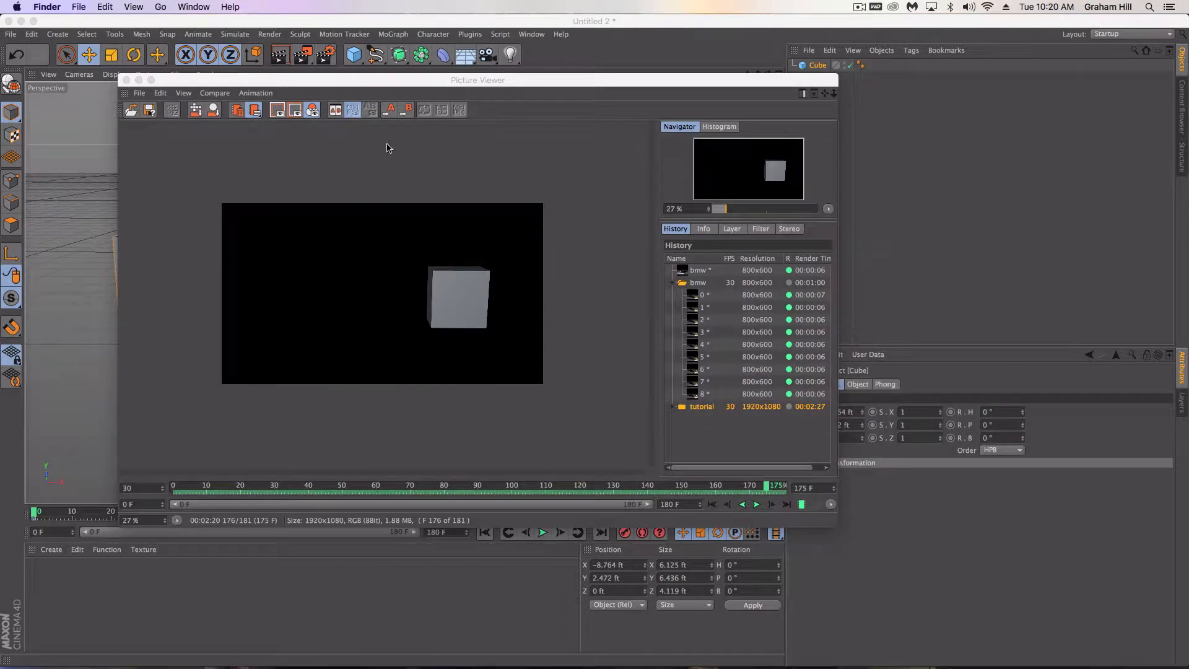
# Step: Play back the rendered tutorial animation in the Picture Viewer, stop it, and close the viewer
pyautogui.click(756, 505)
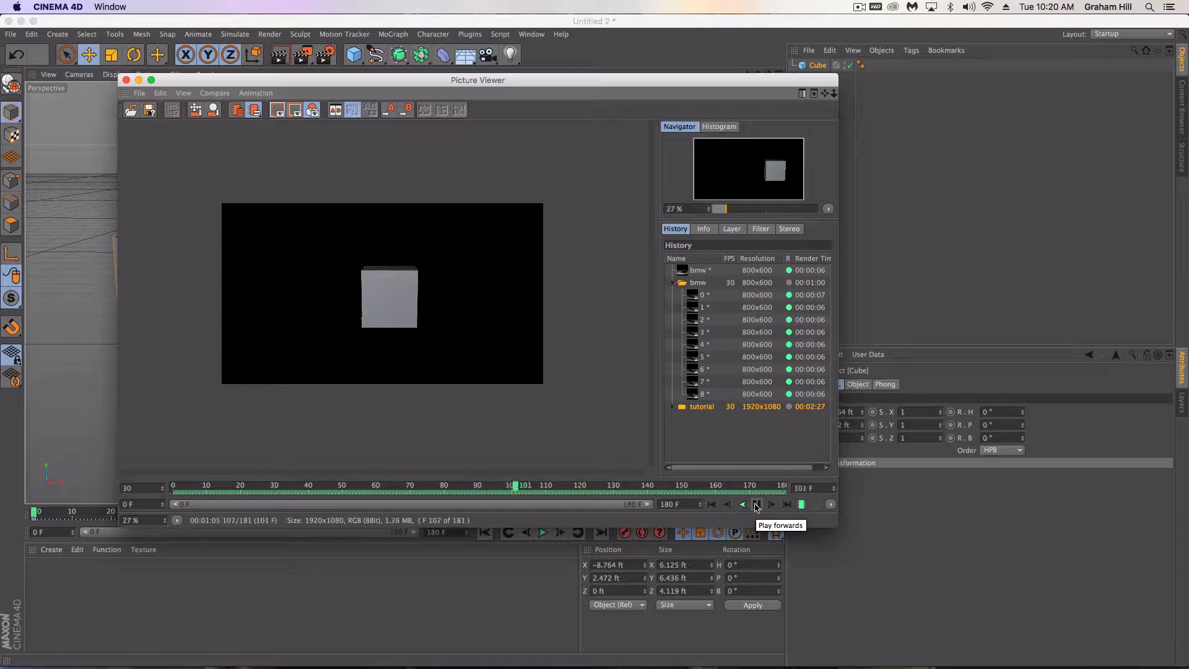
pyautogui.click(756, 505)
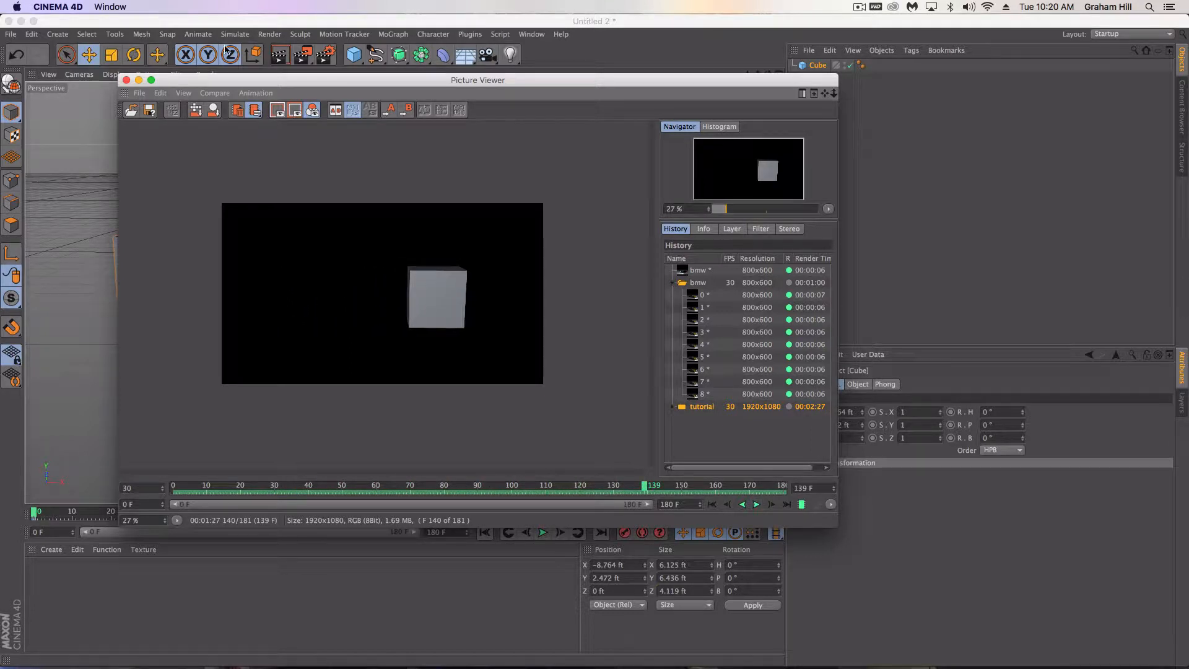
pyautogui.click(126, 80)
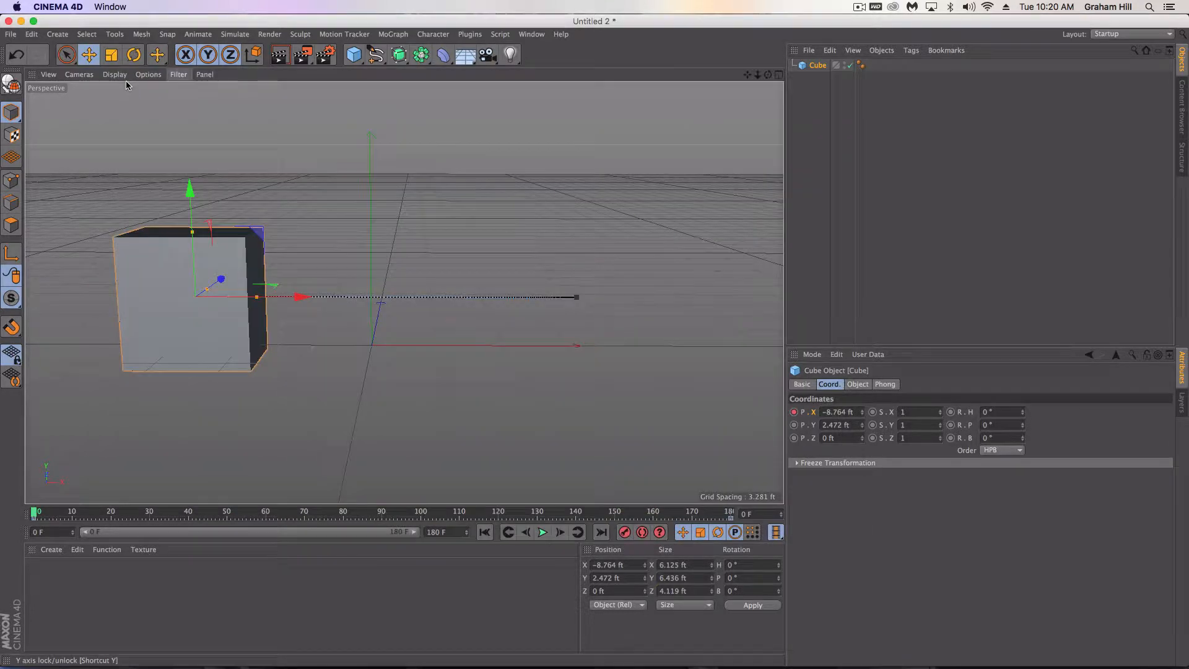
# Step: Add a Floor object and lower it to about -1.294 ft in Y so it lies beneath the cube
pyautogui.click(466, 56)
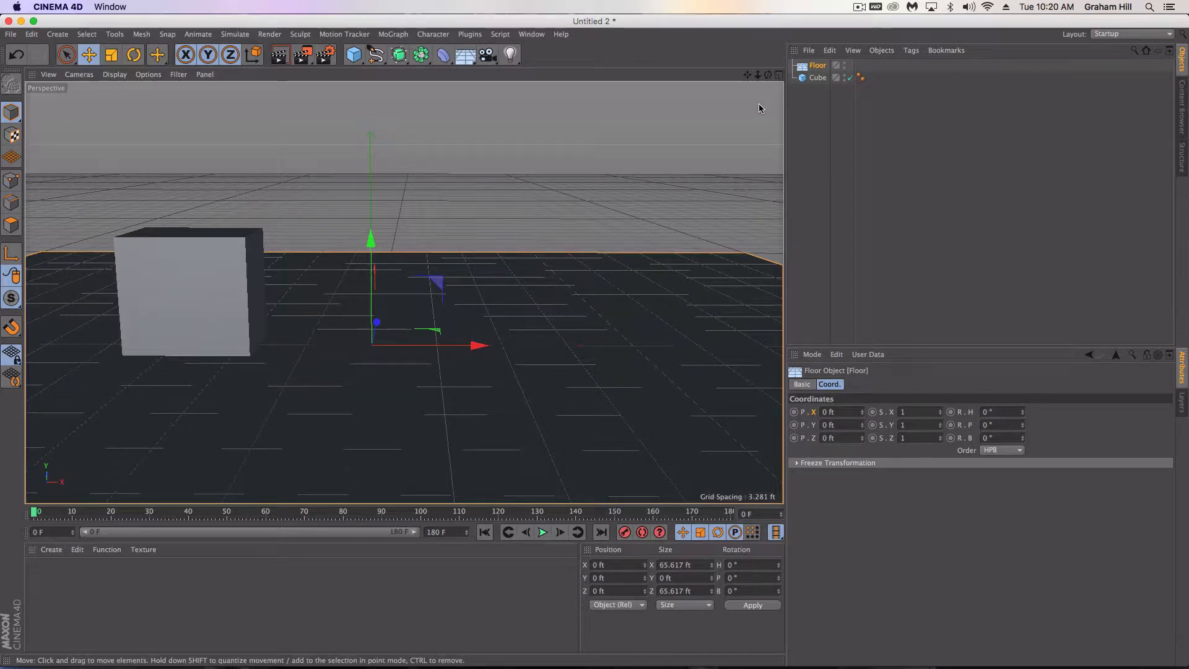
pyautogui.click(815, 79)
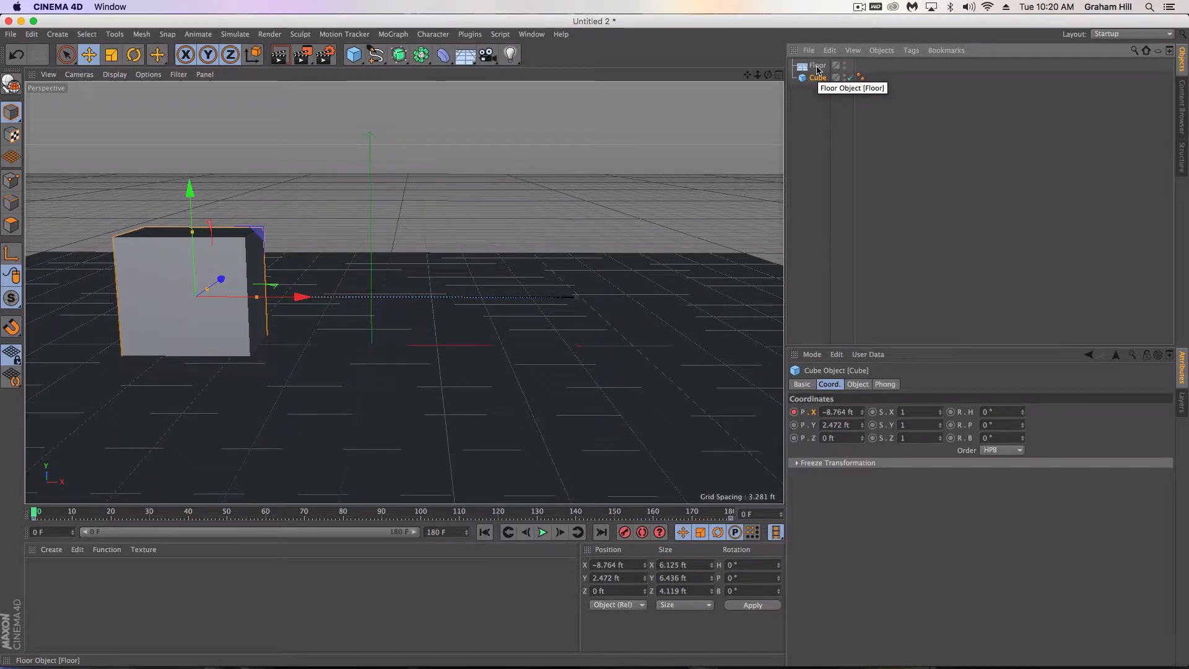
pyautogui.click(818, 66)
pyautogui.moveTo(372, 235); pyautogui.dragTo(372, 266)
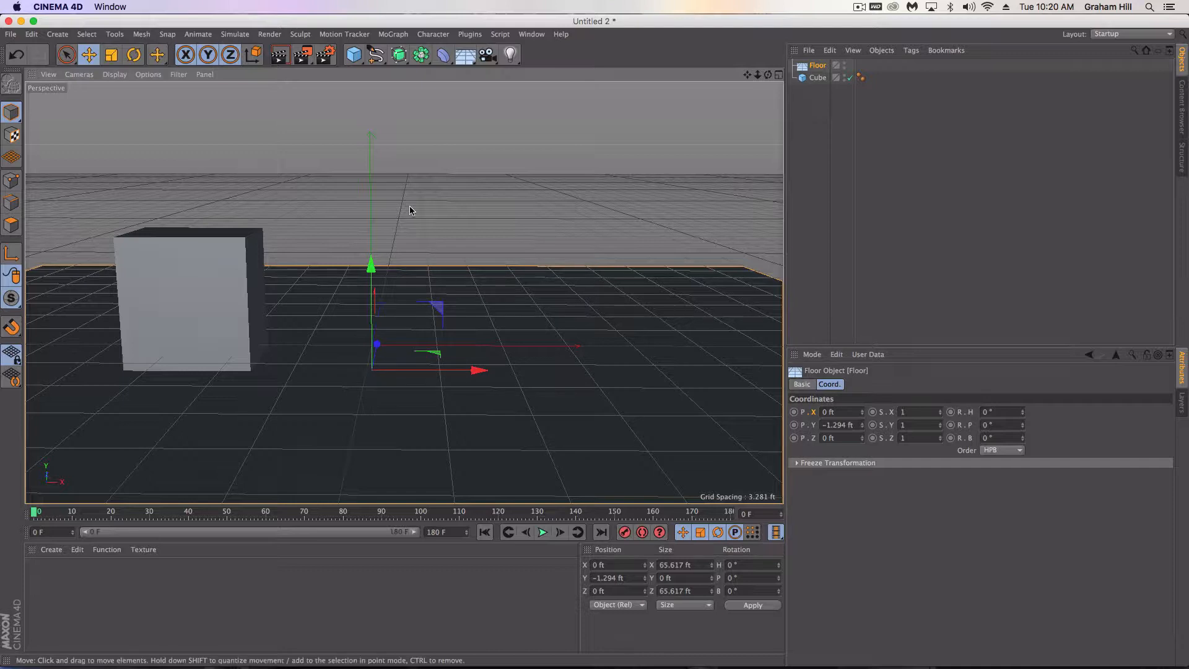
# Step: Add a Light and raise it above and in front of the cube, to about Y 12.058 ft and Z -9.466 ft
pyautogui.click(511, 56)
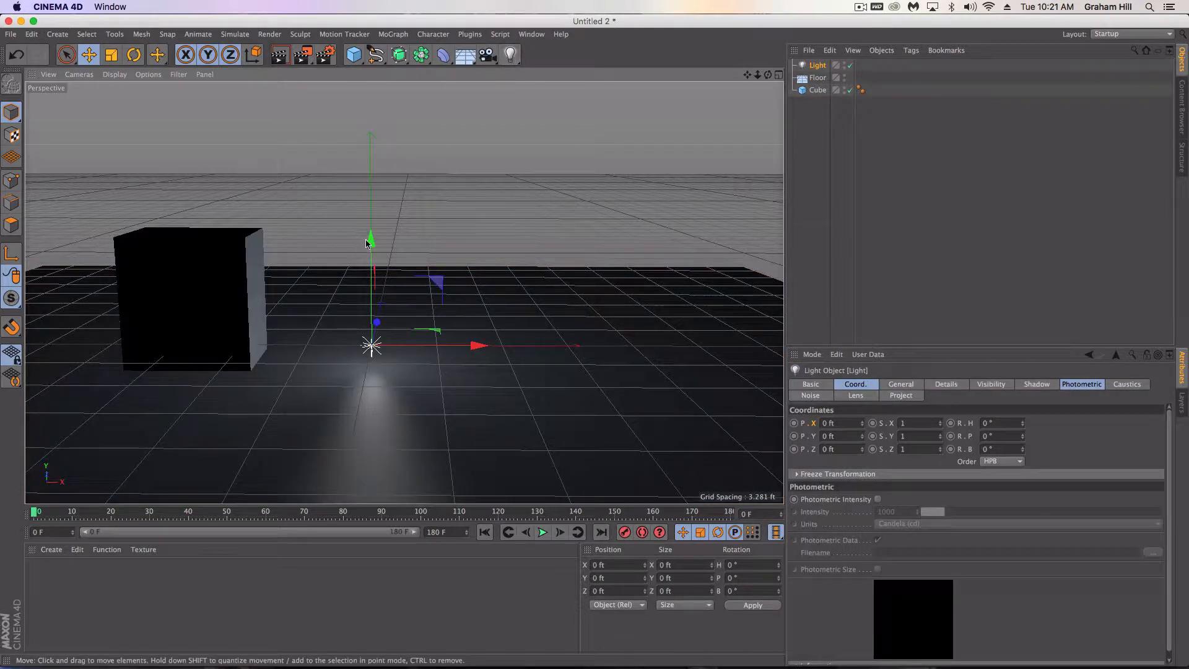
pyautogui.moveTo(374, 224); pyautogui.dragTo(372, 99)
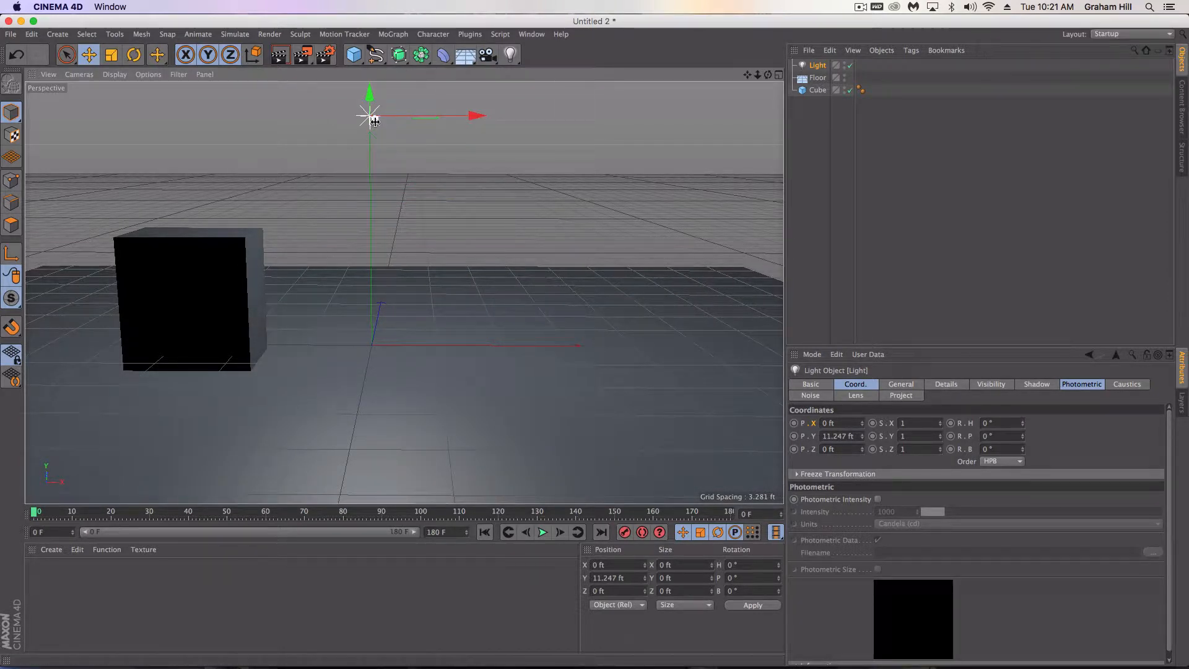
pyautogui.moveTo(374, 119); pyautogui.dragTo(351, 72)
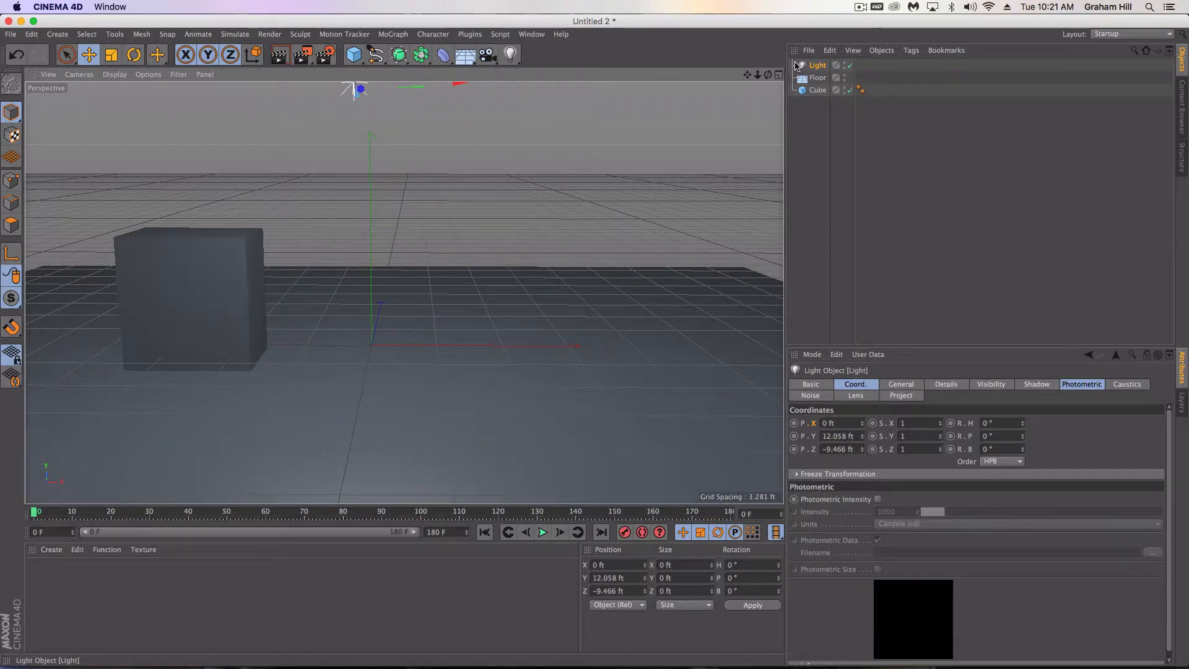
# Step: Set the light's shadow type to Shadow Maps (Soft)
pyautogui.click(815, 69)
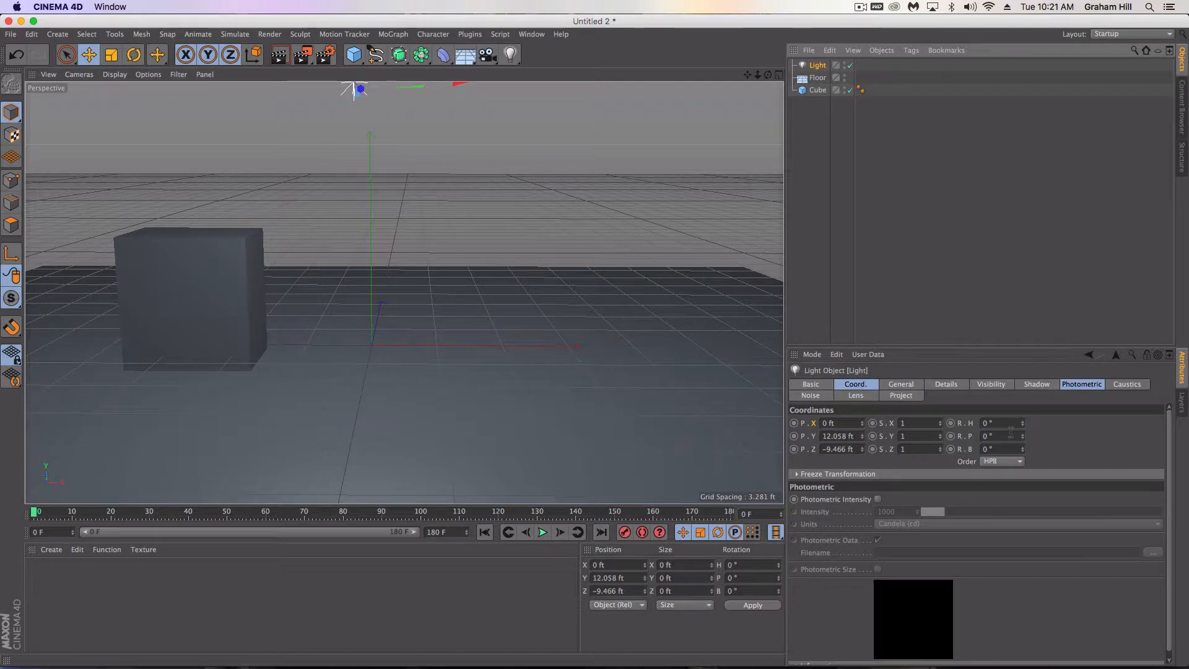
pyautogui.click(1039, 384)
pyautogui.click(889, 427)
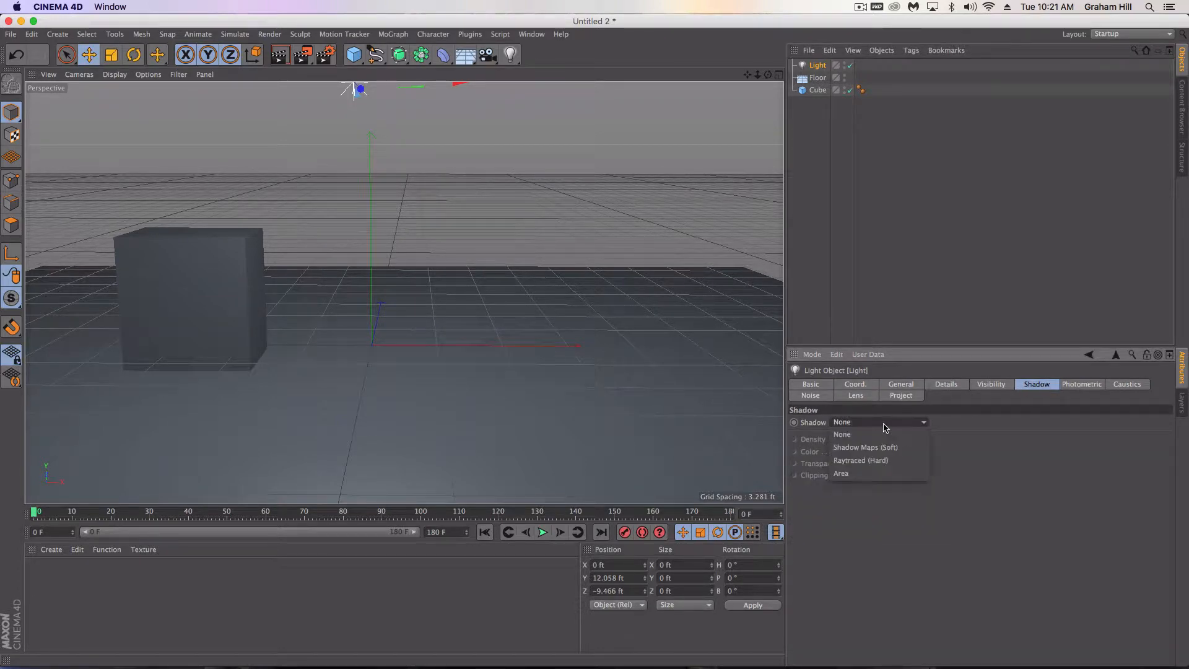
pyautogui.click(885, 448)
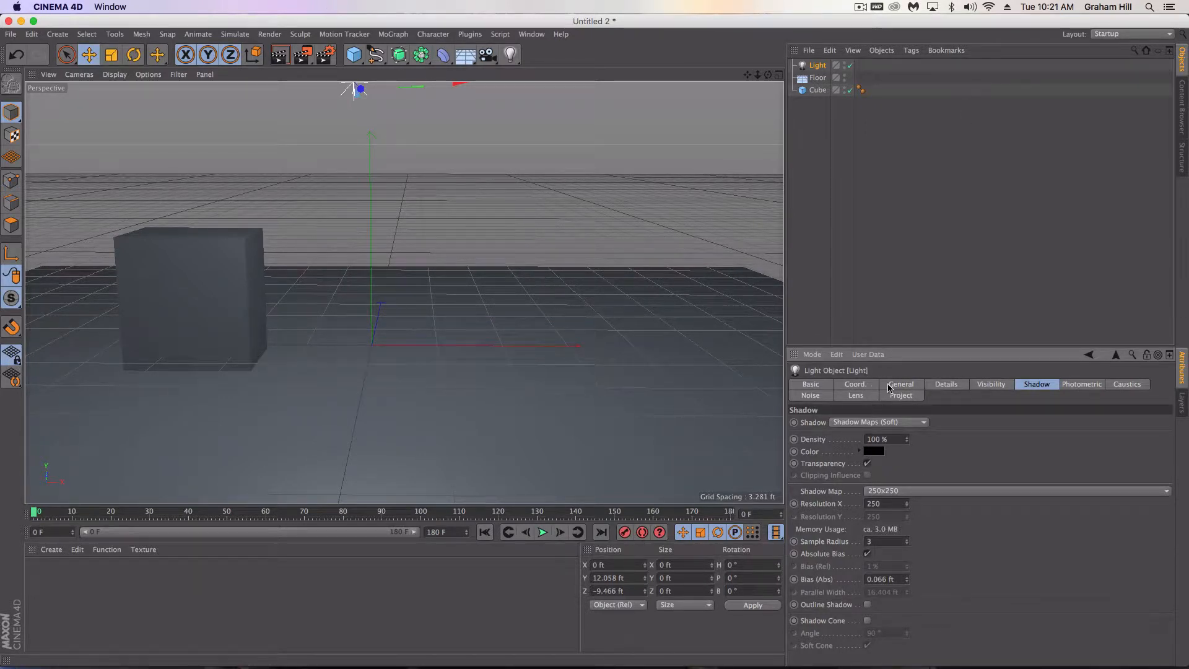
# Step: Set the light's color to a pale blue (RGB 226, 244, 255) and render the viewport to preview the lighting
pyautogui.click(899, 384)
pyautogui.click(852, 428)
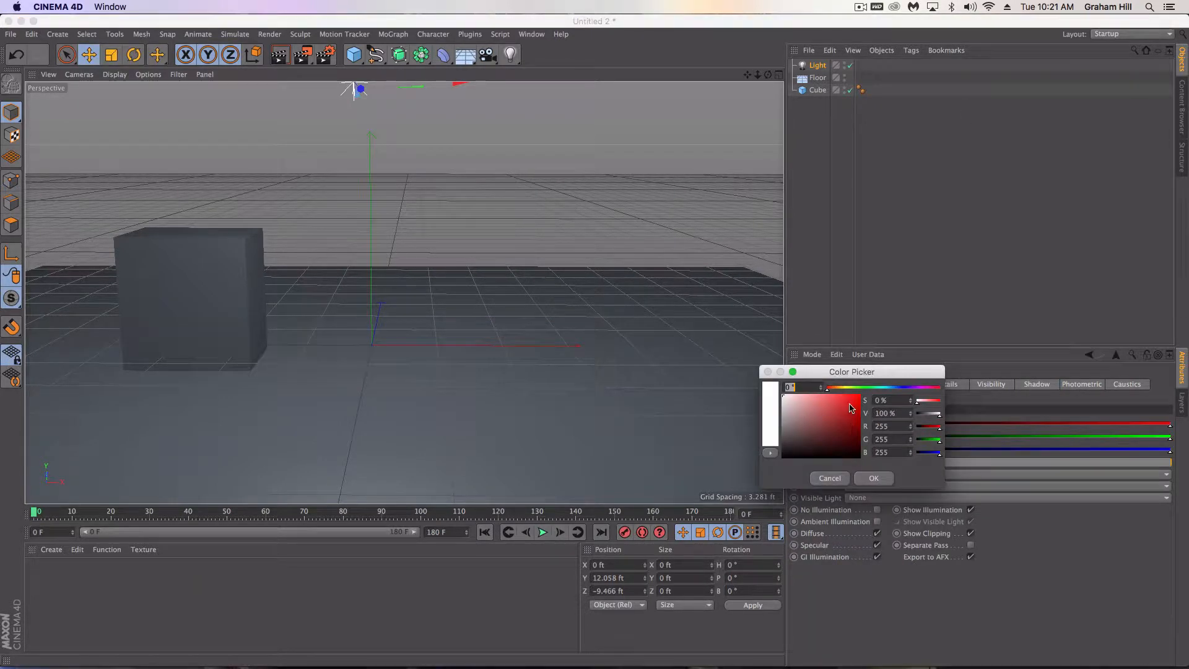
pyautogui.click(890, 387)
pyautogui.moveTo(798, 399); pyautogui.dragTo(789, 392)
pyautogui.click(872, 478)
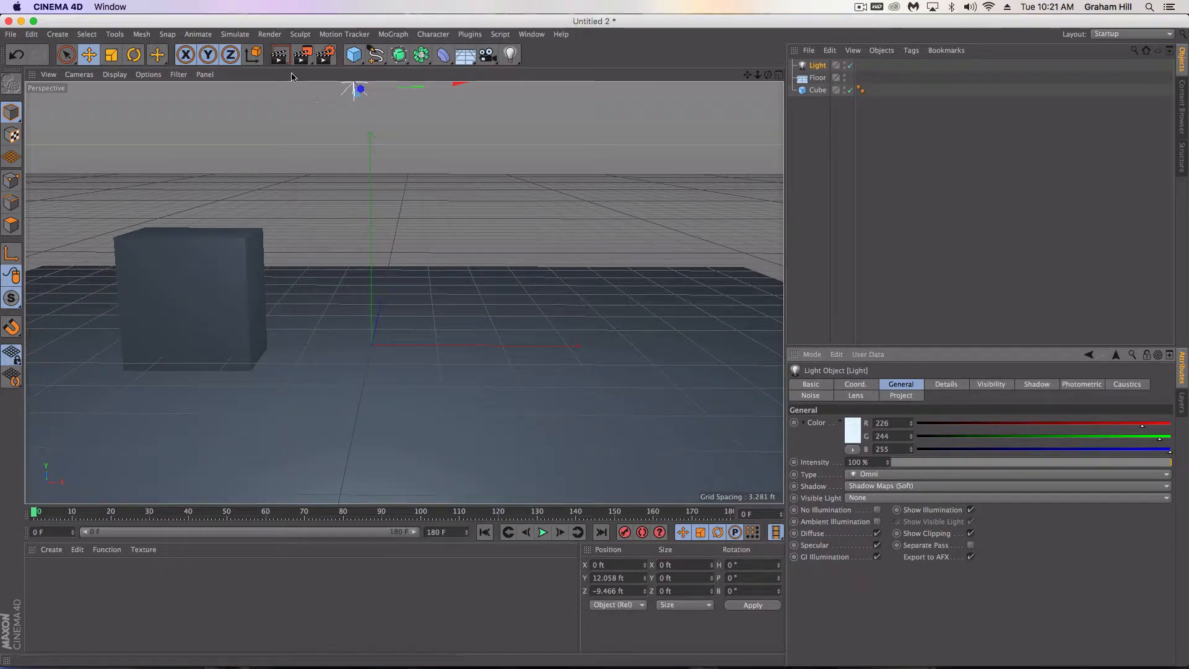
pyautogui.click(279, 58)
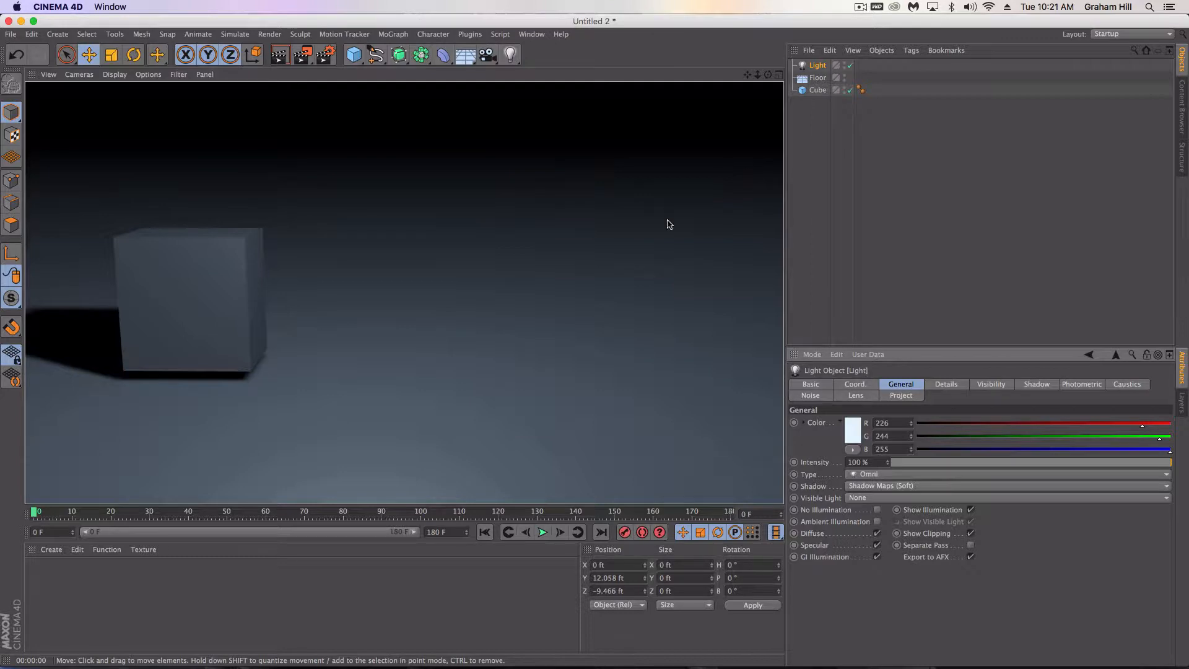
pyautogui.click(530, 290)
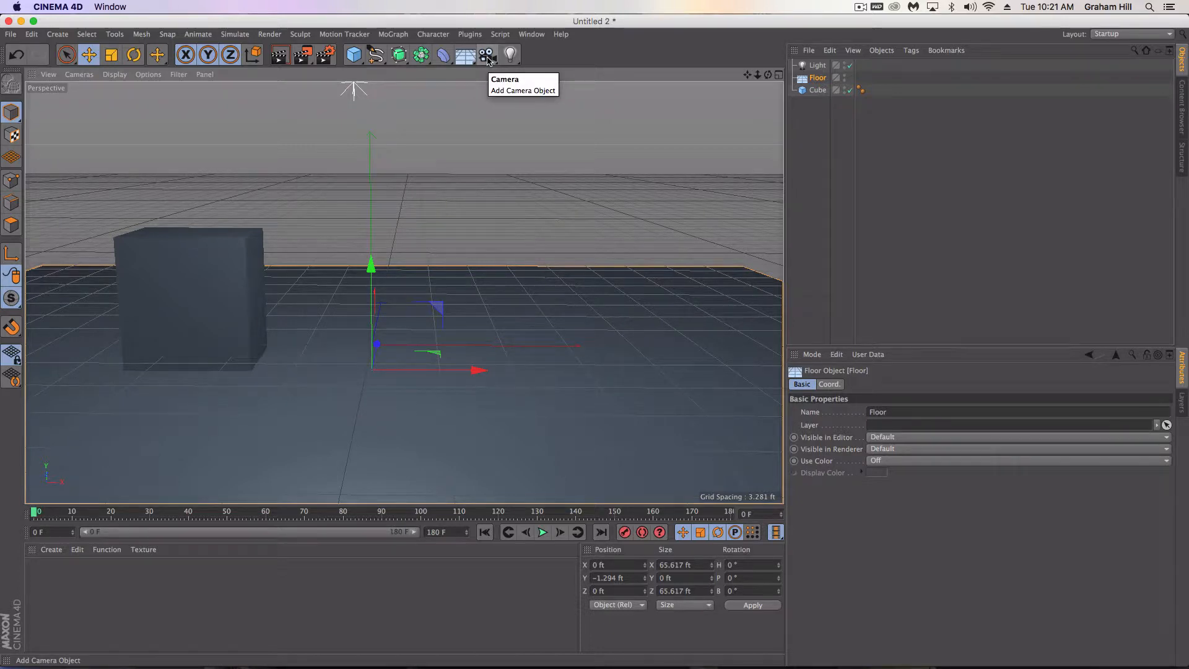
# Step: Add a Camera at the current view and switch the viewport into and back out of it
pyautogui.click(487, 57)
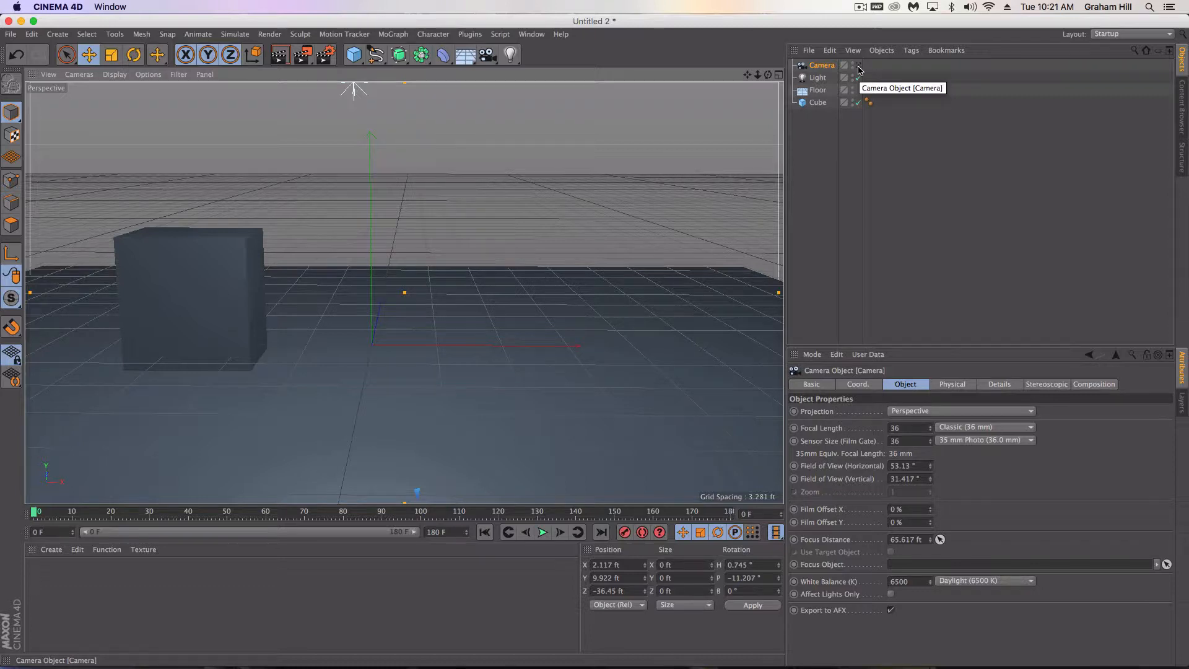
pyautogui.click(859, 67)
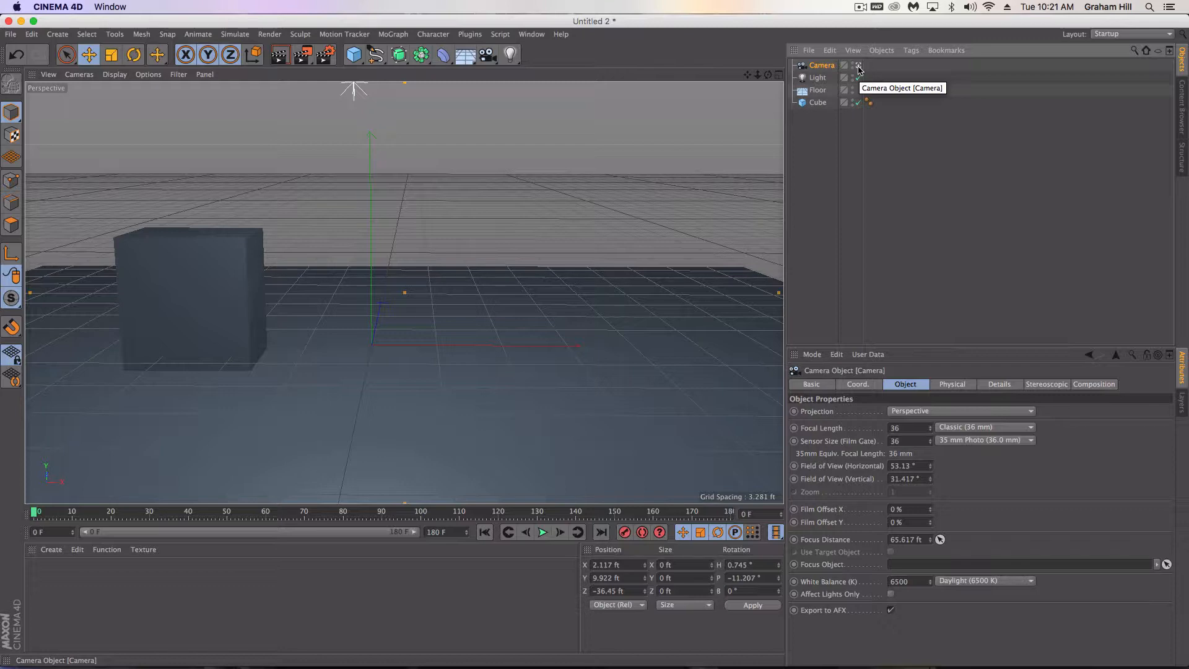
pyautogui.click(858, 66)
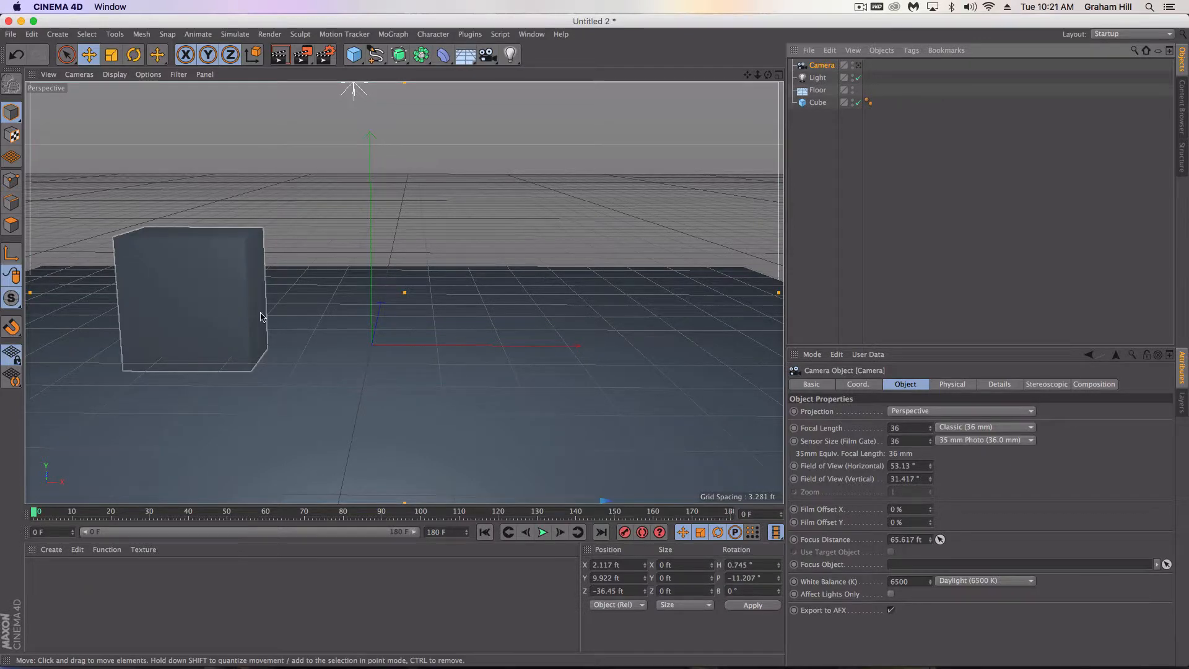
# Step: Inspect the camera's position and frame from outside, and compare the free view with the view through the camera
pyautogui.moveTo(276, 301)
pyautogui.keyDown('alt'); pyautogui.mouseDown()
pyautogui.moveTo(374, 295)
pyautogui.moveTo(394, 308)
pyautogui.moveTo(295, 291)
pyautogui.mouseUp(); pyautogui.keyUp('alt')
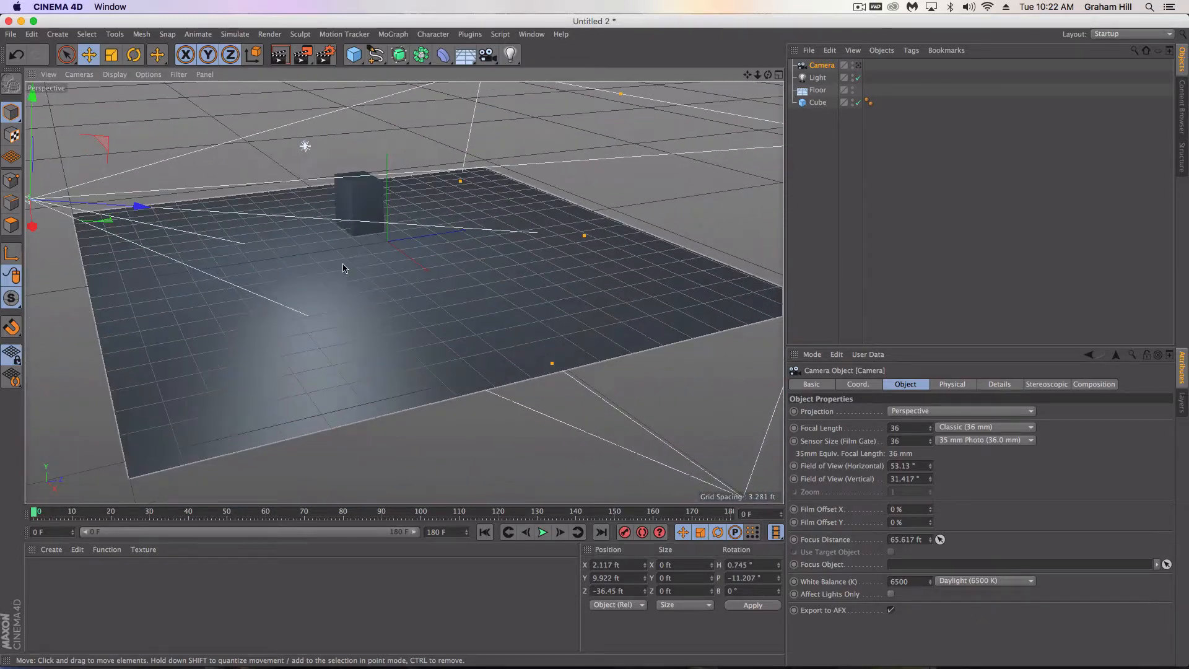
pyautogui.scroll(4, 424, 221)
pyautogui.keyDown('alt'); pyautogui.moveTo(423, 220); pyautogui.dragTo(310, 228); pyautogui.keyUp('alt')
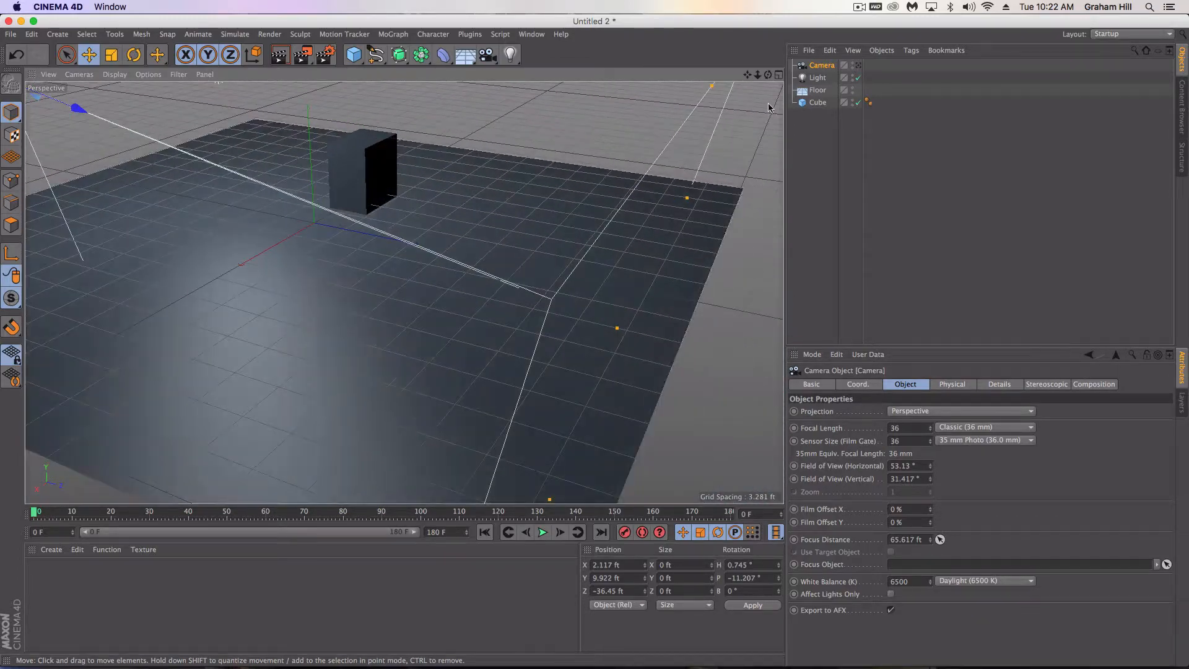
pyautogui.click(858, 66)
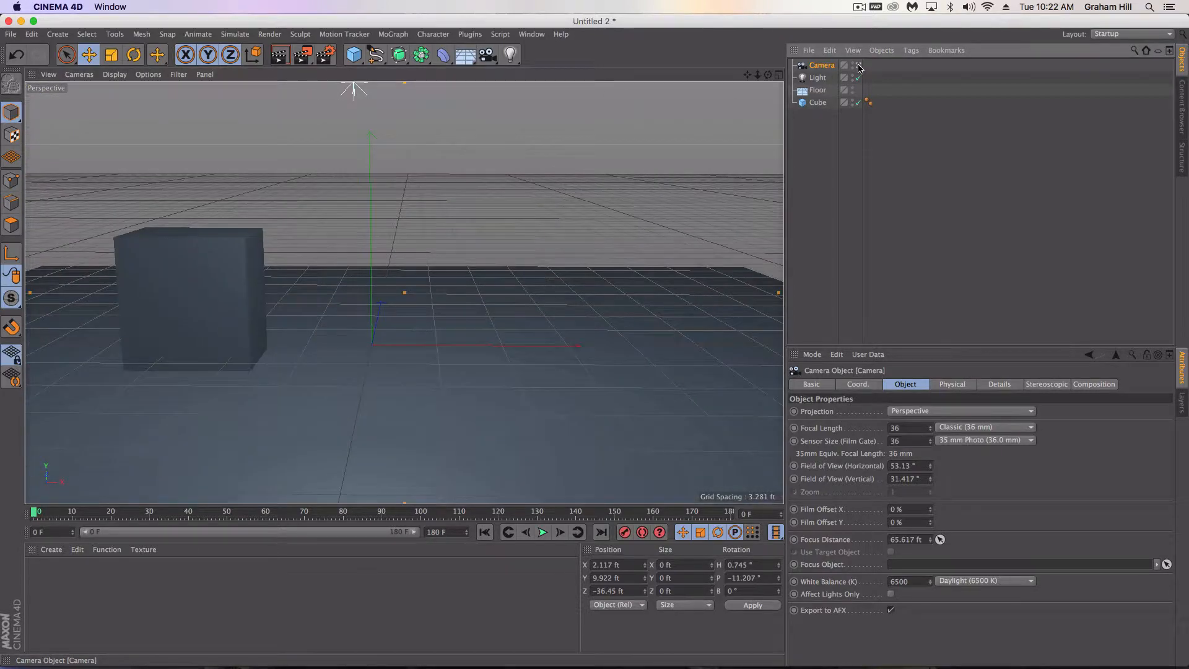
pyautogui.click(858, 67)
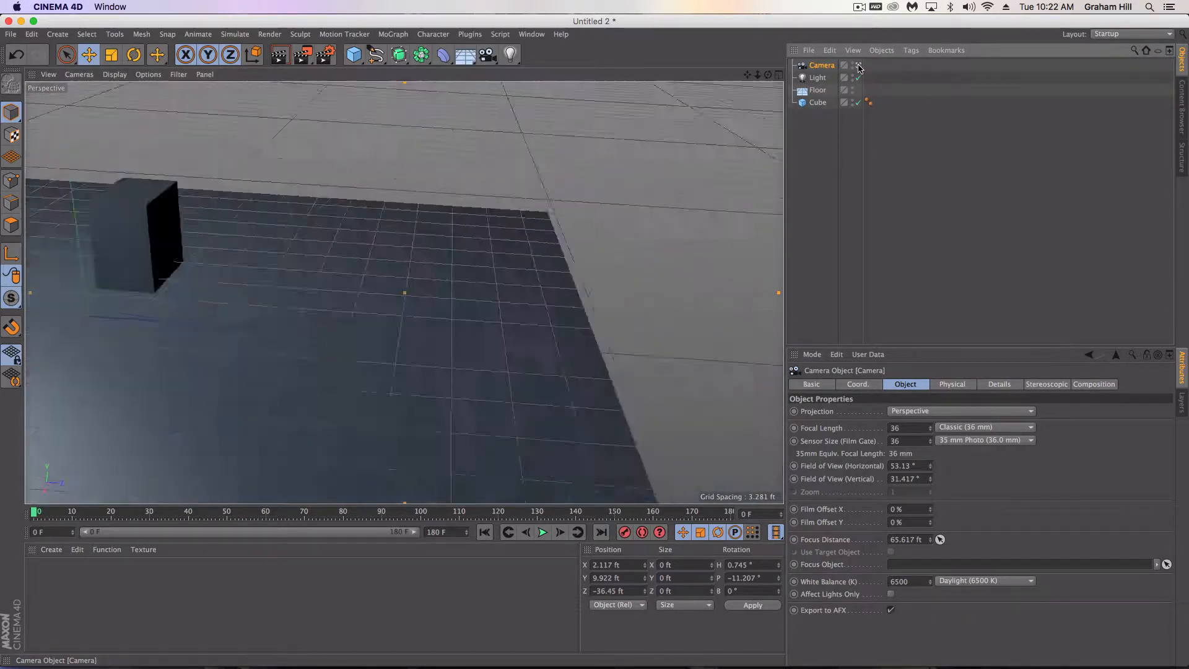
# Step: Add a second cube and place it beside the first at about X -5.233 ft, Y 2.928 ft, Z 11.68 ft
pyautogui.keyDown('alt'); pyautogui.moveTo(308, 266); pyautogui.dragTo(284, 334, button='middle'); pyautogui.keyUp('alt')
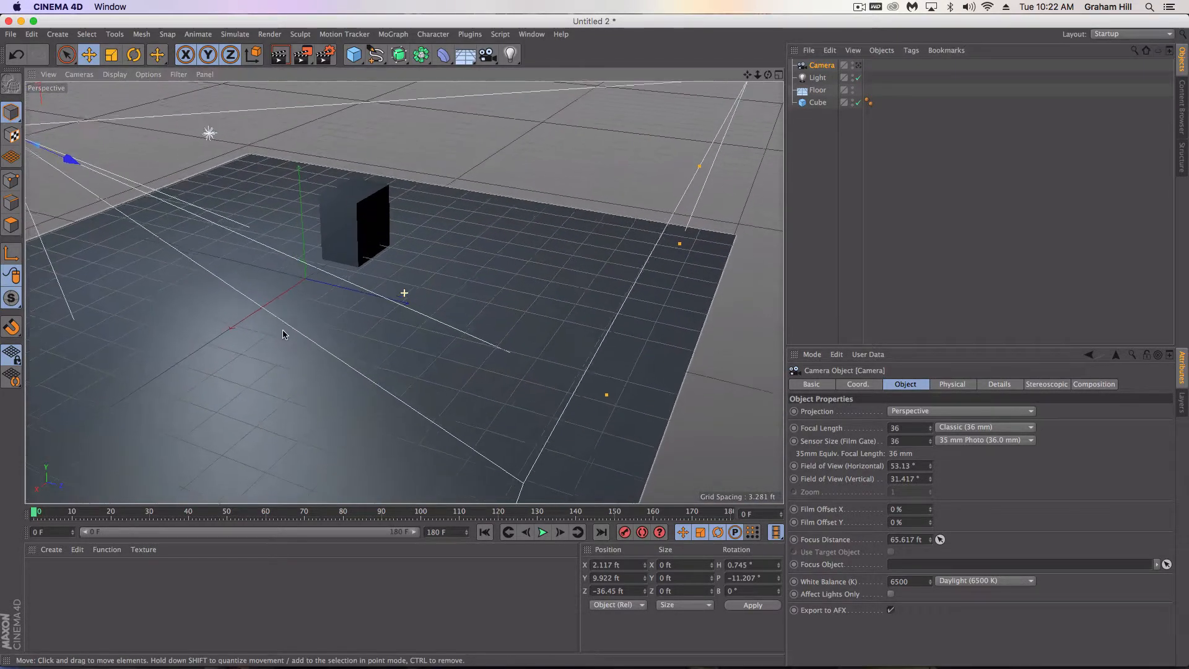
pyautogui.click(354, 54)
pyautogui.moveTo(397, 301); pyautogui.dragTo(505, 330)
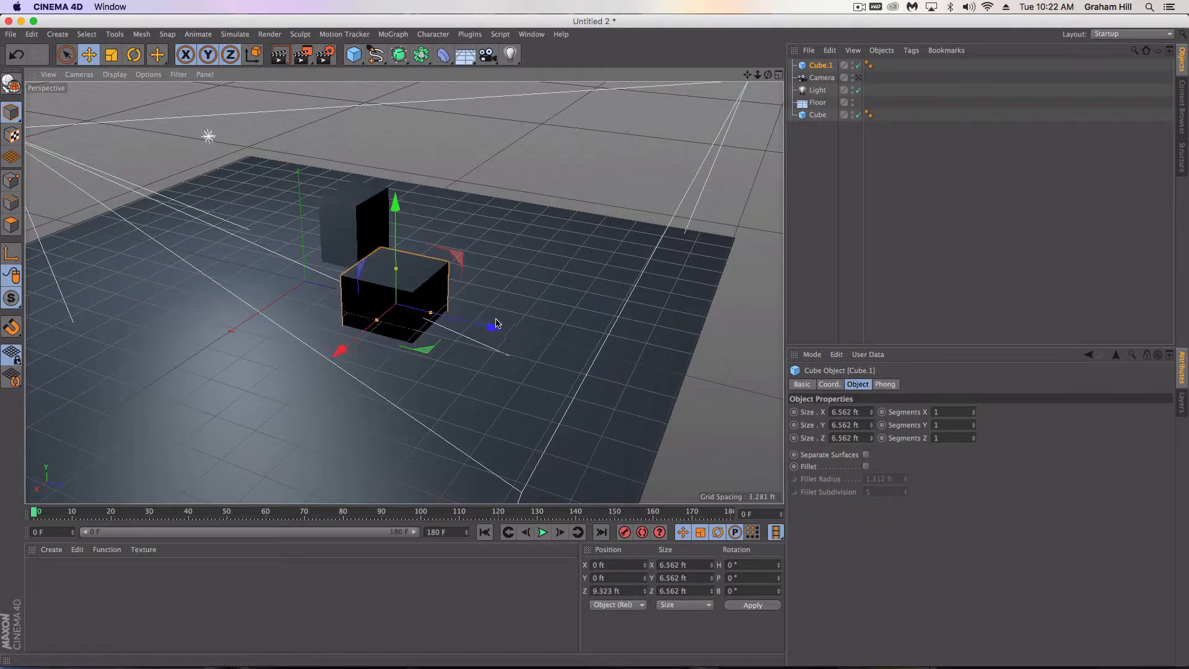
pyautogui.moveTo(395, 204); pyautogui.dragTo(394, 166)
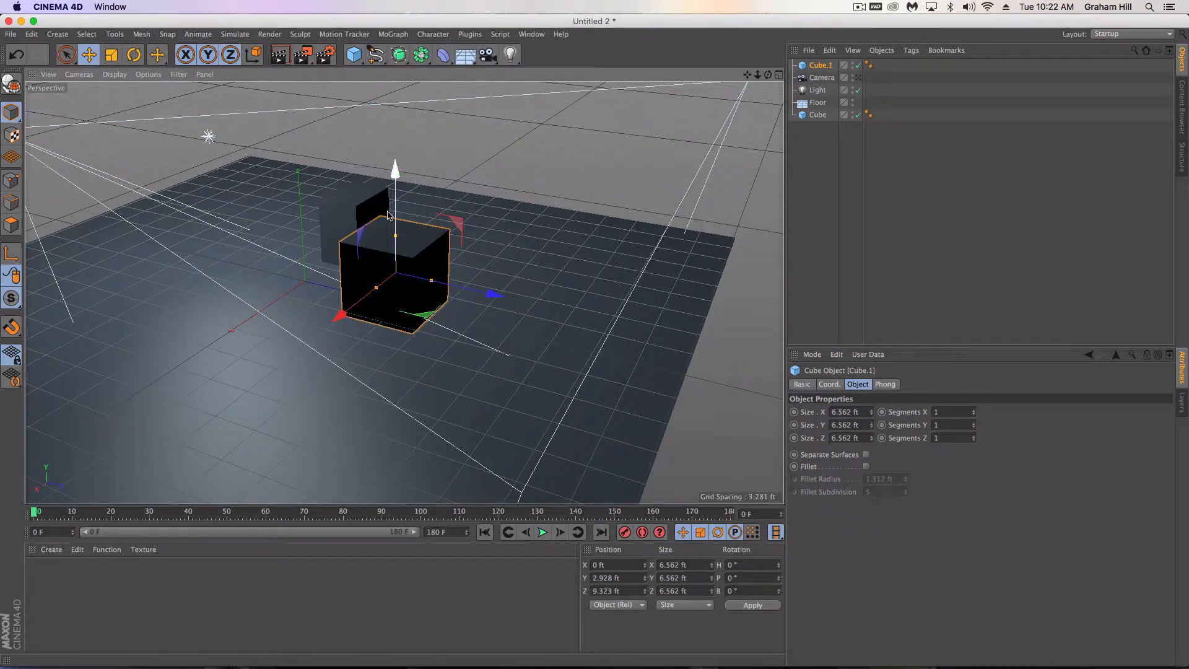
pyautogui.moveTo(337, 311); pyautogui.dragTo(375, 292)
pyautogui.moveTo(526, 273); pyautogui.dragTo(551, 278)
# Step: Add a cone and place it in front of the second cube at about Z 10.717 ft, shifted slightly along X
pyautogui.click(355, 57)
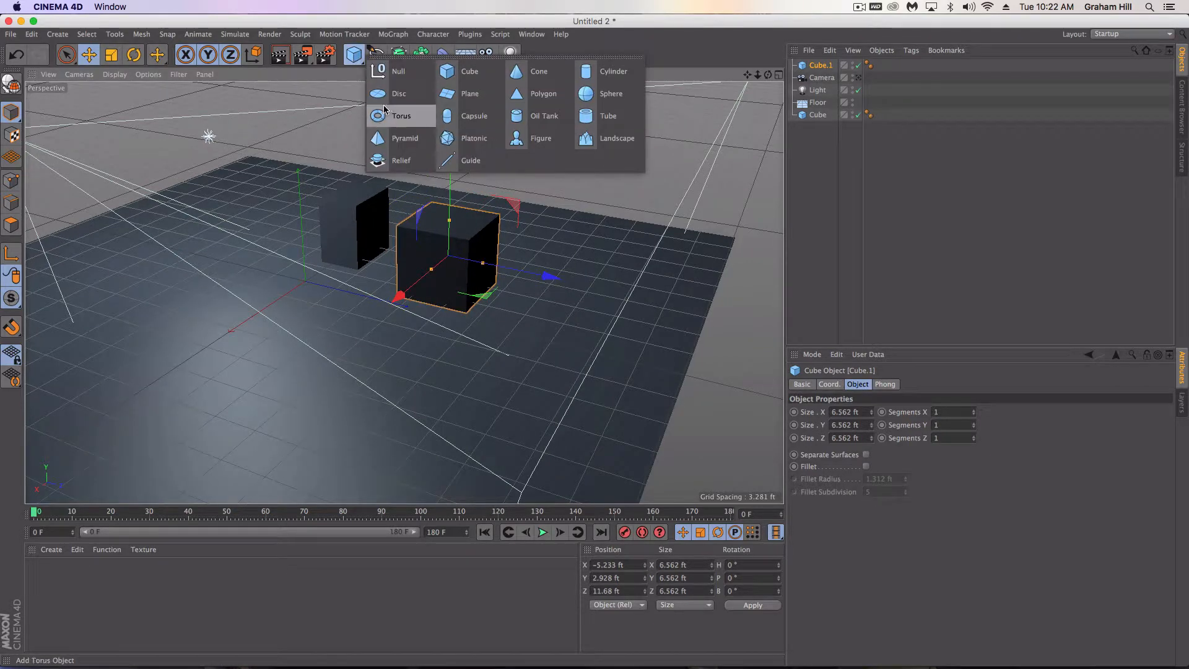
pyautogui.click(529, 82)
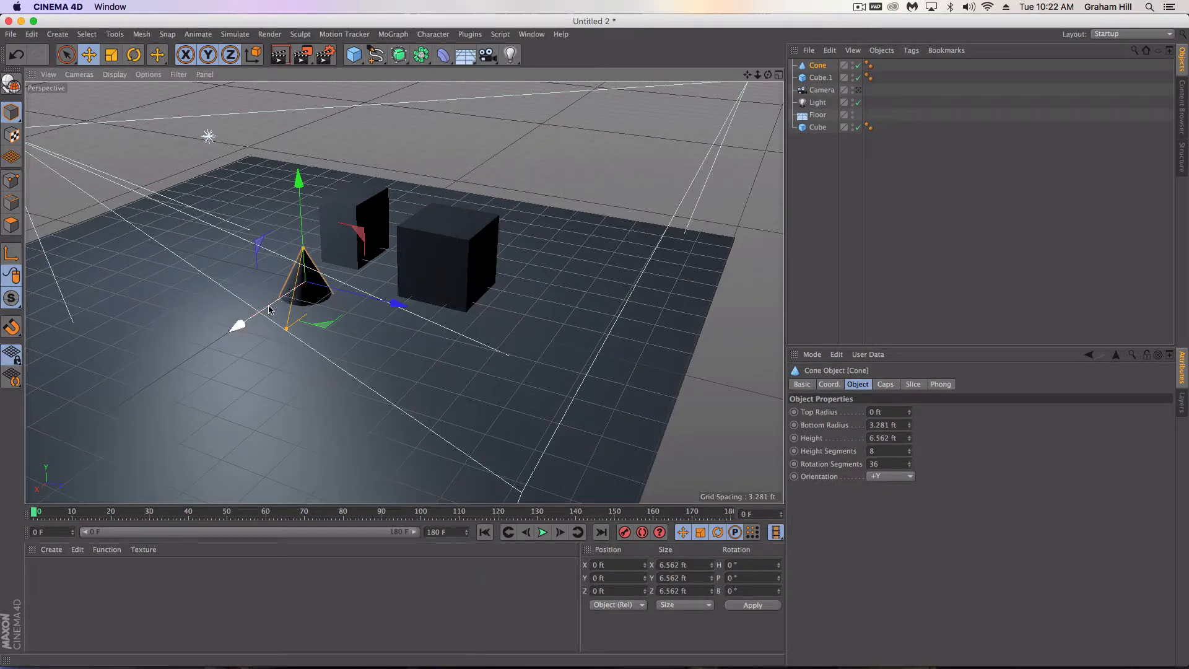
pyautogui.moveTo(398, 303); pyautogui.dragTo(540, 339)
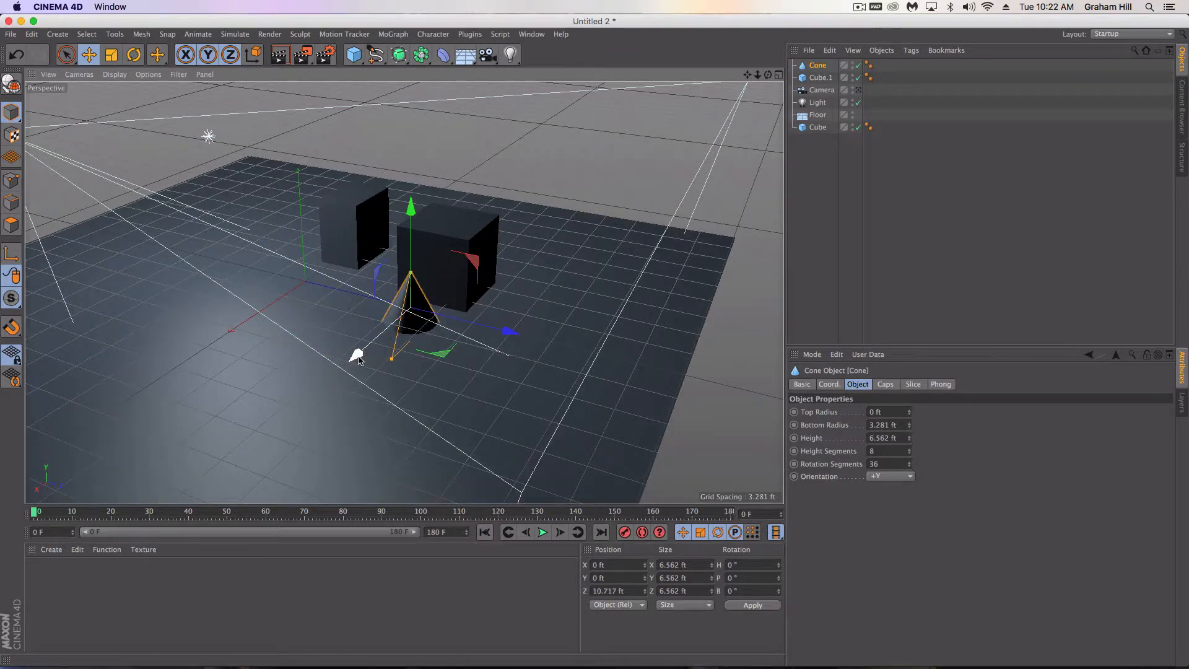
pyautogui.moveTo(353, 351); pyautogui.dragTo(340, 366)
# Step: Add a sphere at about X 12.977 ft and render the scene through the camera
pyautogui.moveTo(354, 54); pyautogui.dragTo(596, 106)
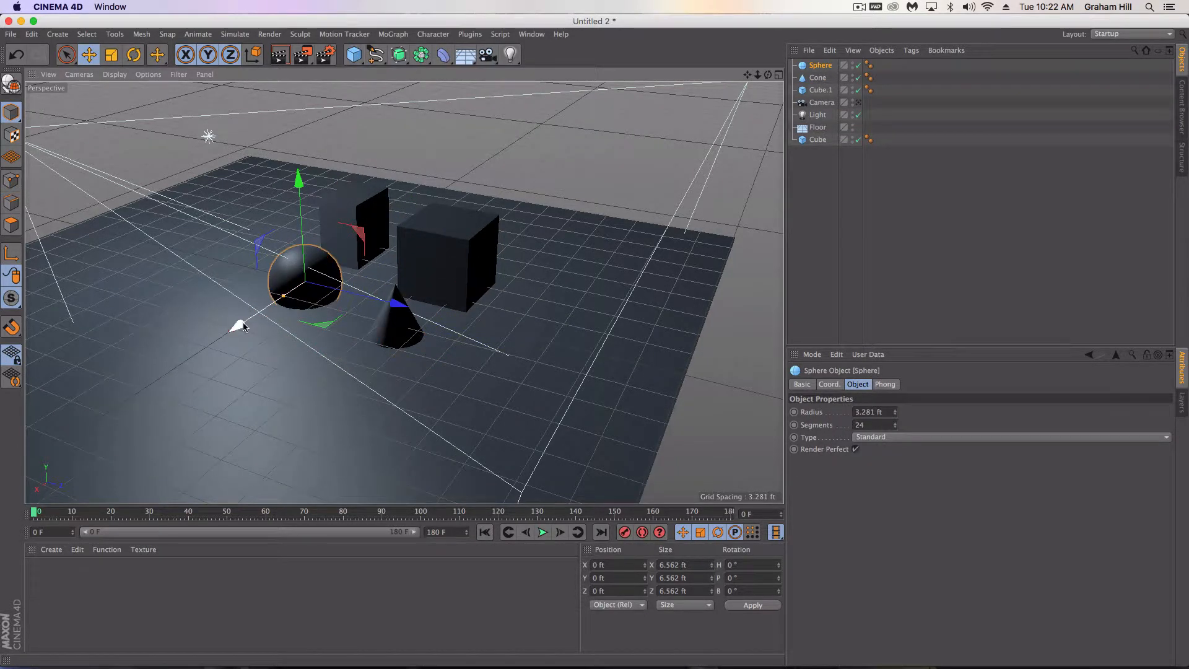
pyautogui.moveTo(236, 324); pyautogui.dragTo(426, 401)
pyautogui.click(859, 103)
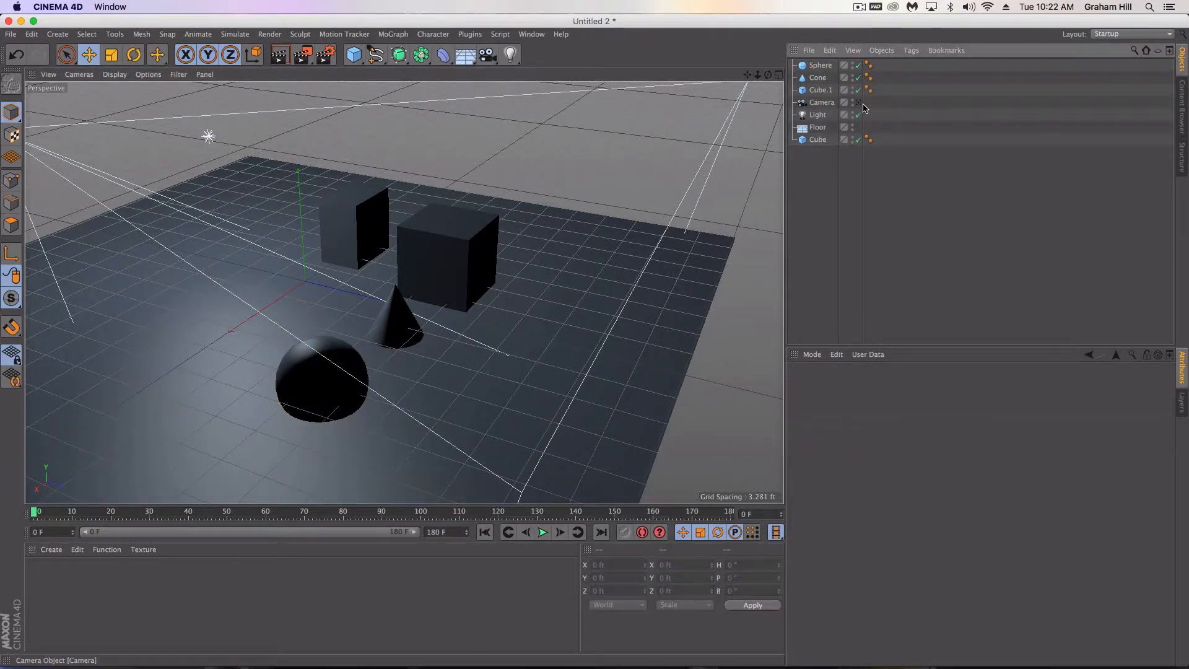
pyautogui.click(280, 56)
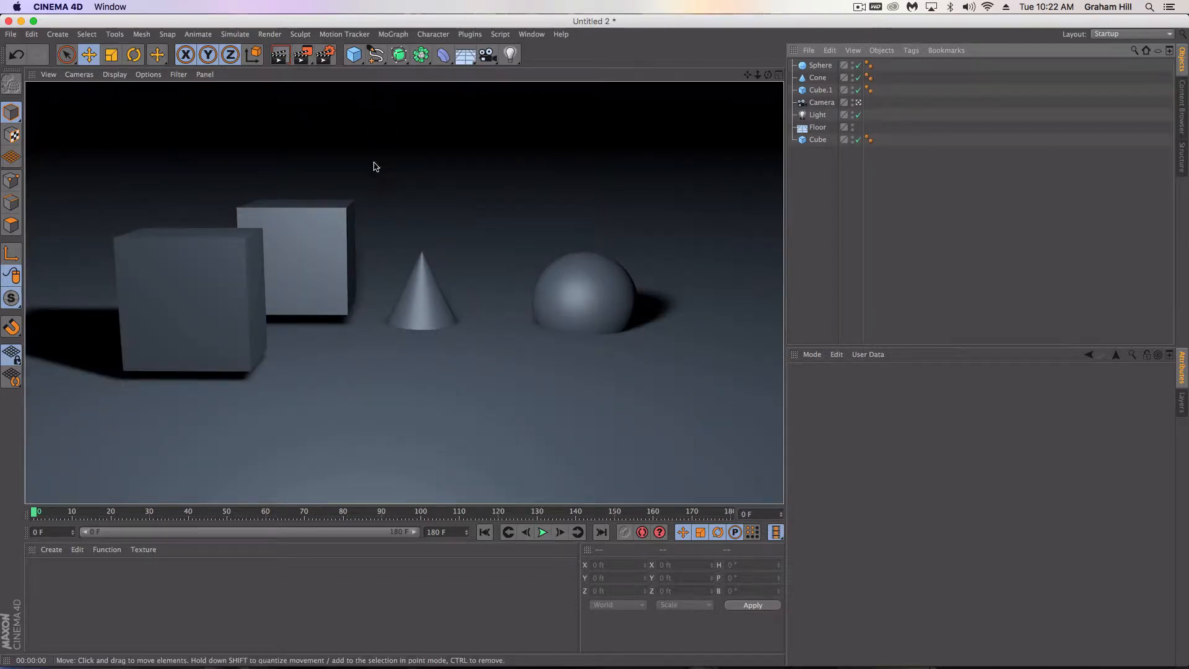
# Step: Move the second cube to about X -6.528 ft, Y 1.937 ft and the sphere to about X 11.842 ft, Z 11.867 ft
pyautogui.click(349, 217)
pyautogui.moveTo(295, 143); pyautogui.dragTo(295, 157)
pyautogui.moveTo(409, 271); pyautogui.dragTo(390, 266)
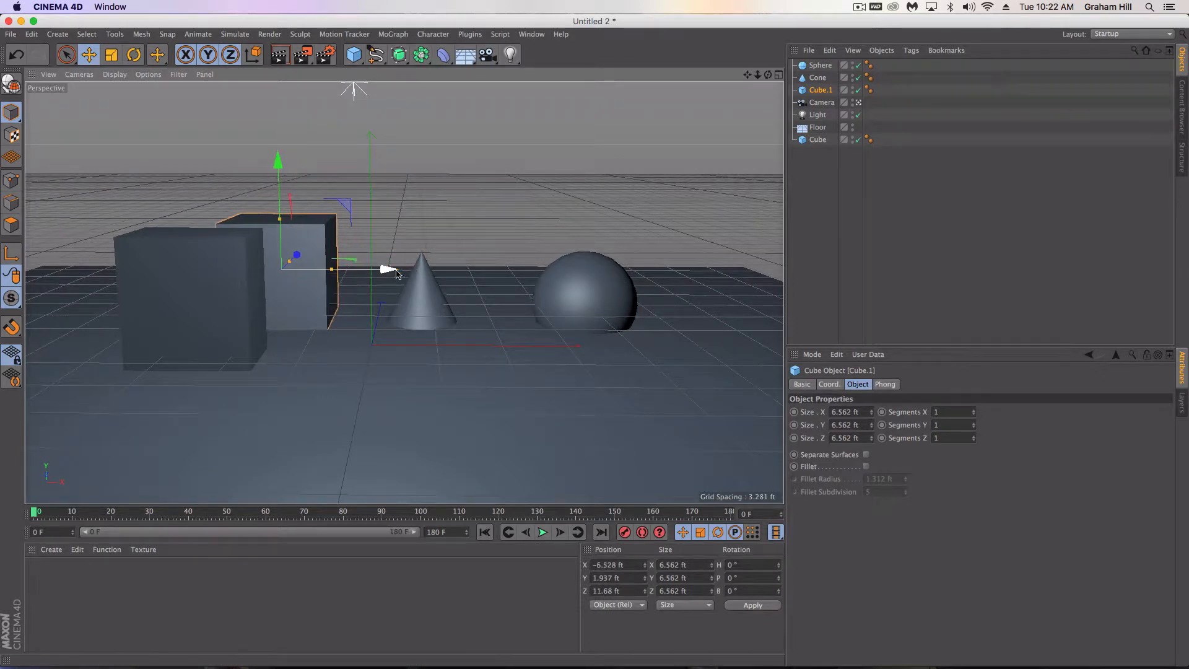
pyautogui.click(607, 306)
pyautogui.moveTo(565, 288); pyautogui.dragTo(561, 284)
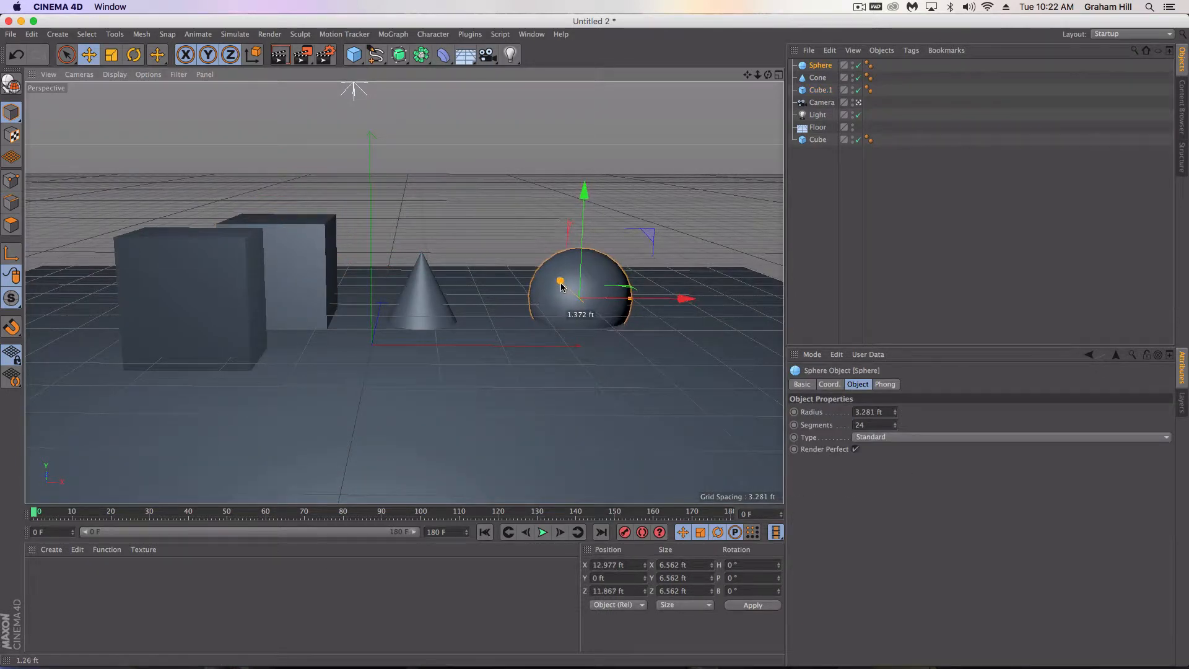
pyautogui.moveTo(672, 300); pyautogui.dragTo(654, 299)
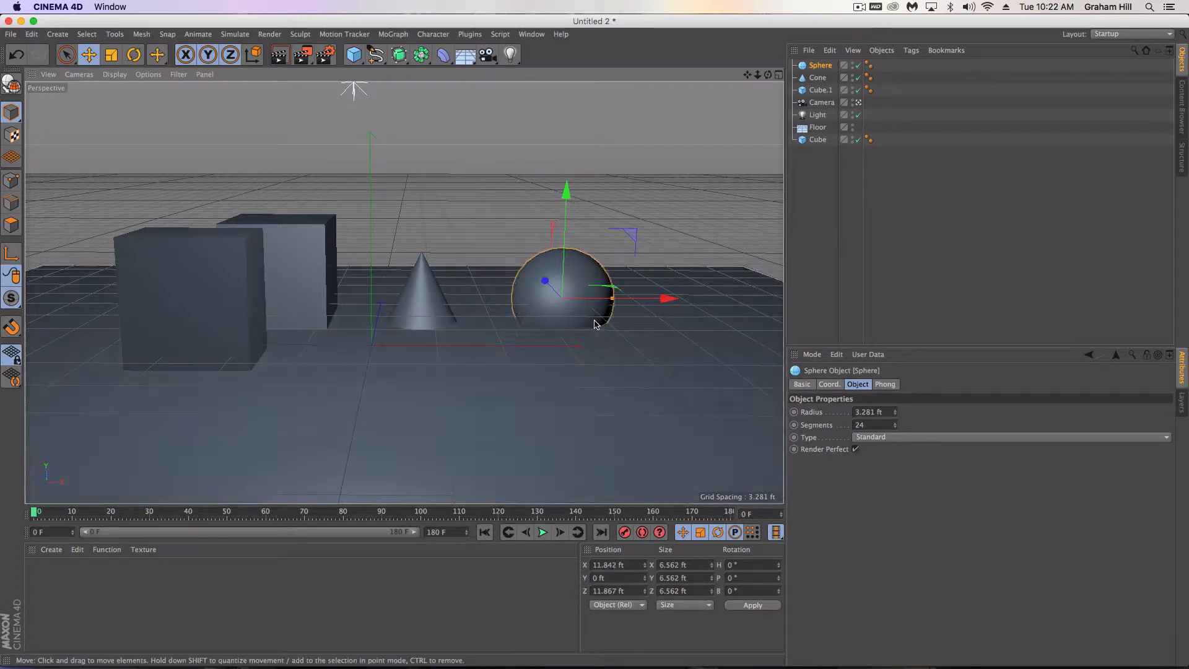
# Step: Look through the Broadcast material presets, including the Ground and Metal categories
pyautogui.click(295, 571)
pyautogui.click(52, 553)
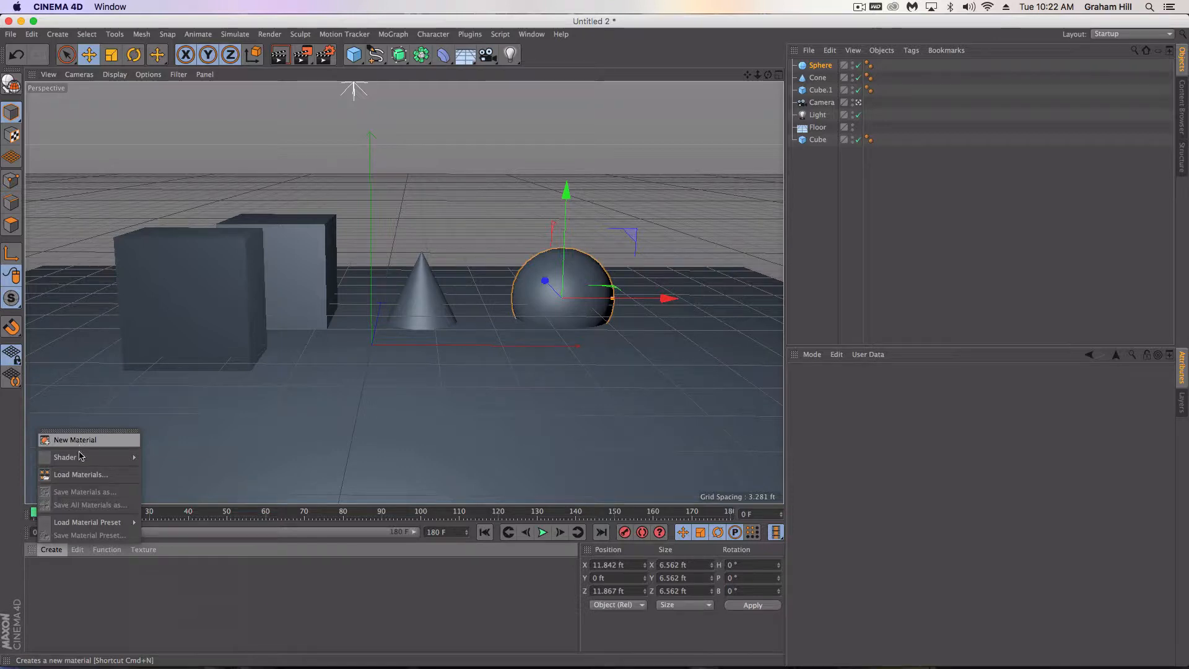
pyautogui.moveTo(90, 524)
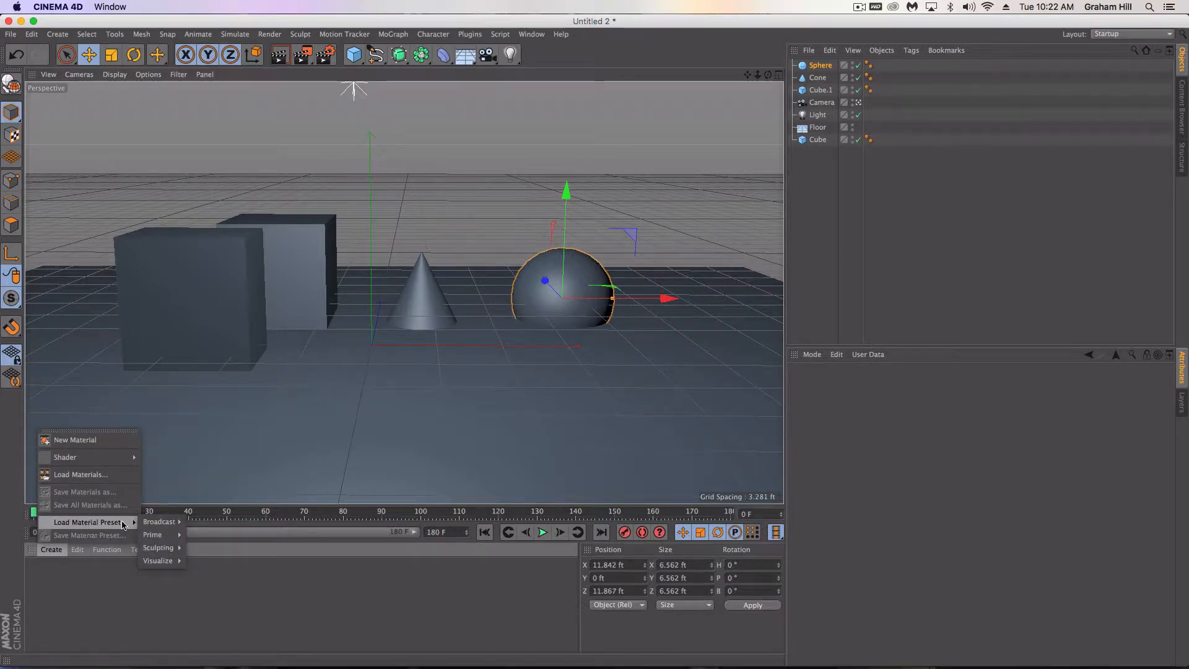
pyautogui.moveTo(159, 522)
pyautogui.moveTo(204, 525)
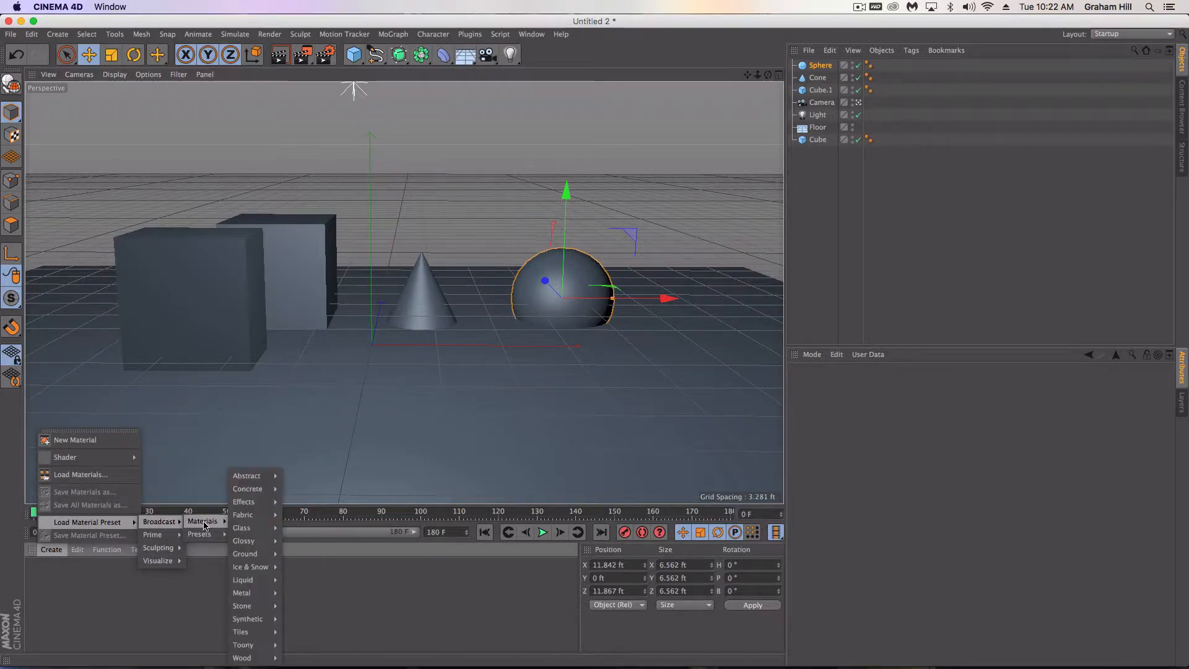
pyautogui.moveTo(249, 555)
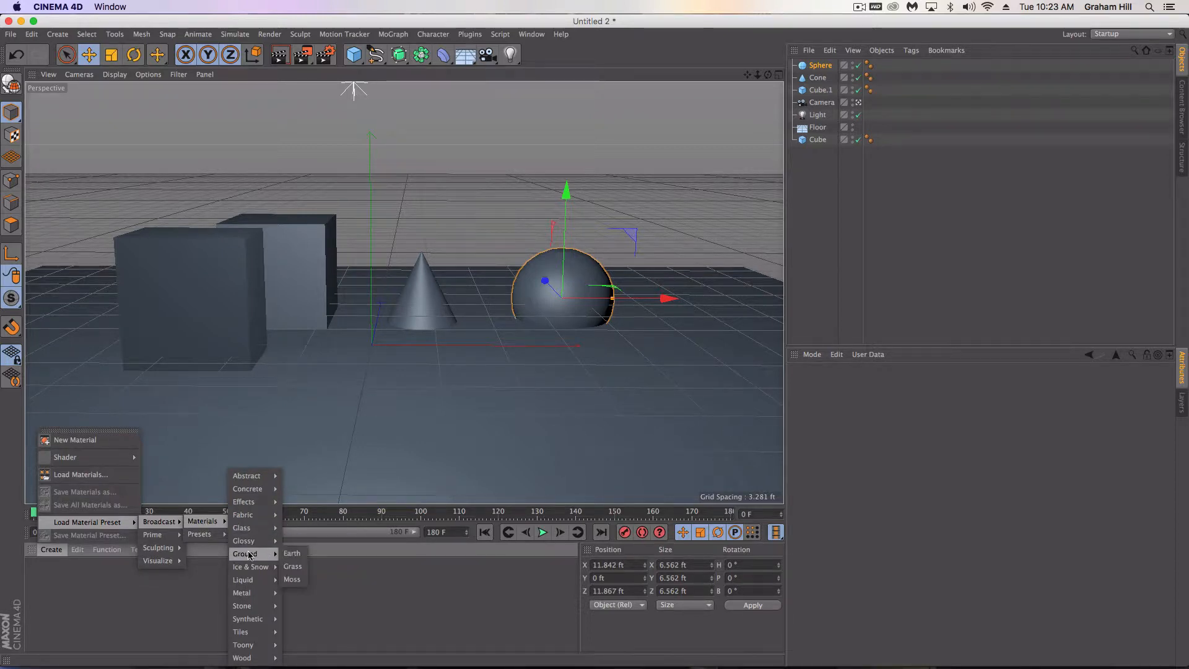
pyautogui.moveTo(250, 594)
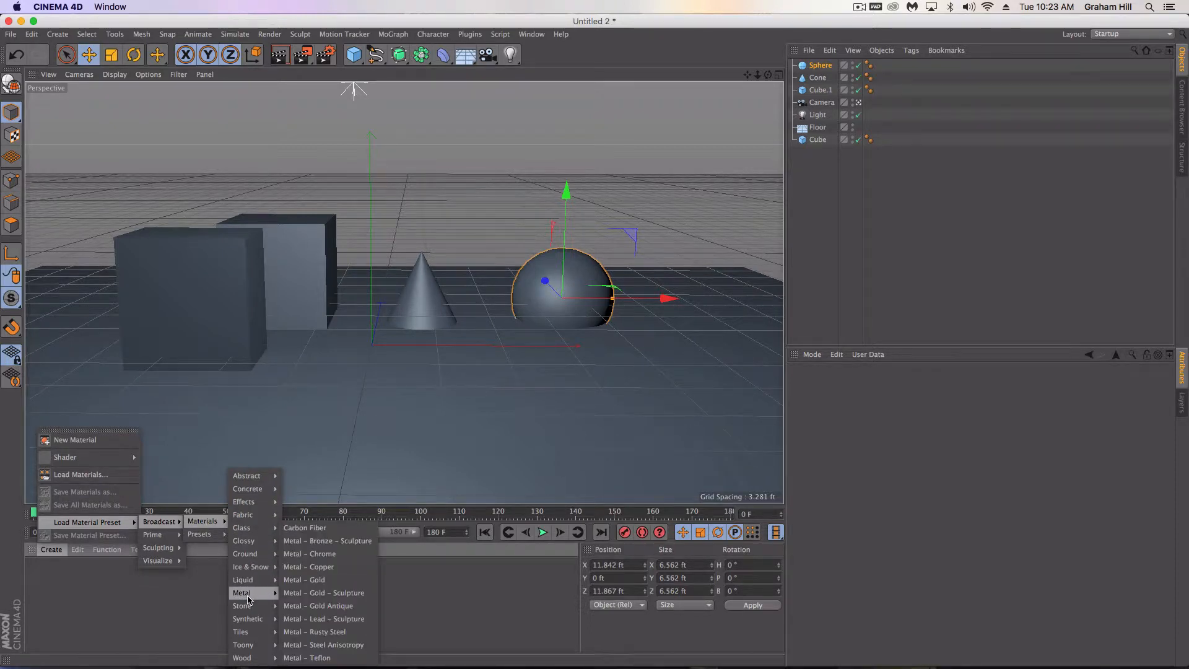
# Step: Create a new material and open it in the Material Editor, positioned clear of the objects in the viewport
pyautogui.click(75, 441)
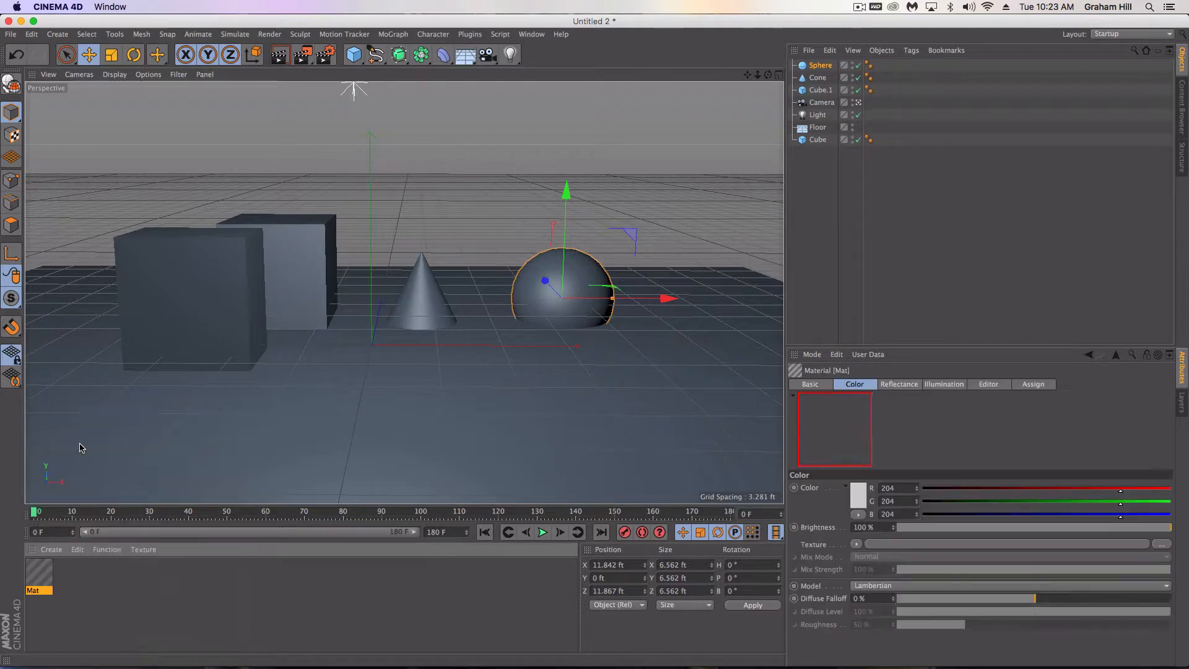
pyautogui.doubleClick(38, 573)
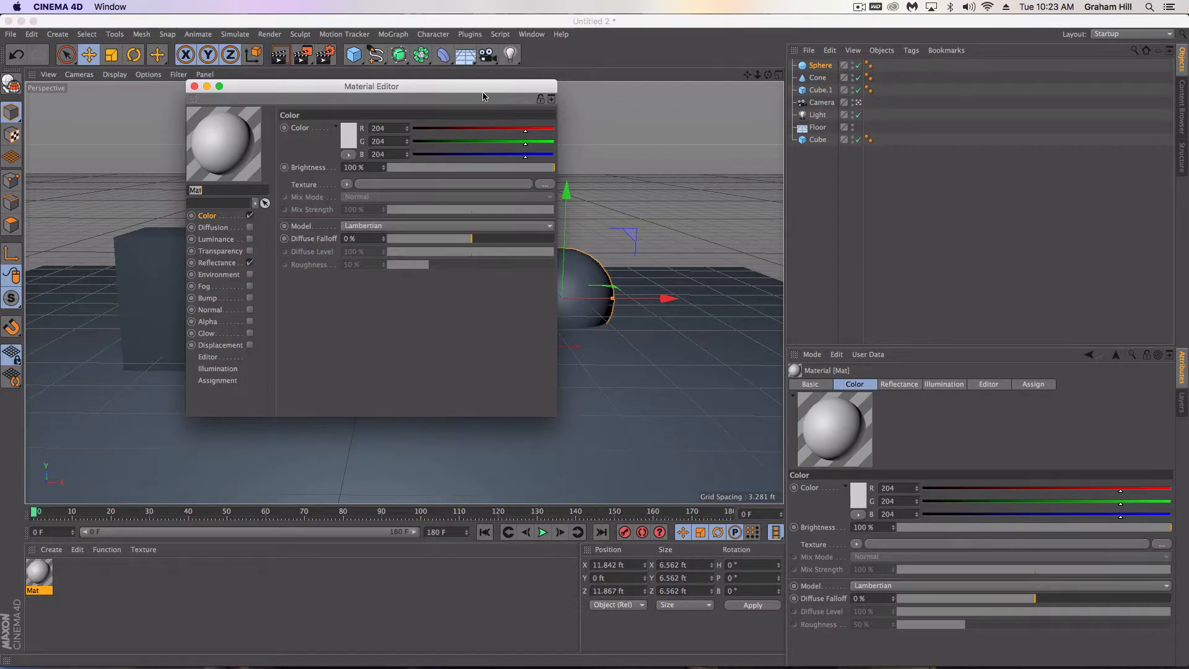
pyautogui.moveTo(309, 90); pyautogui.dragTo(833, 103)
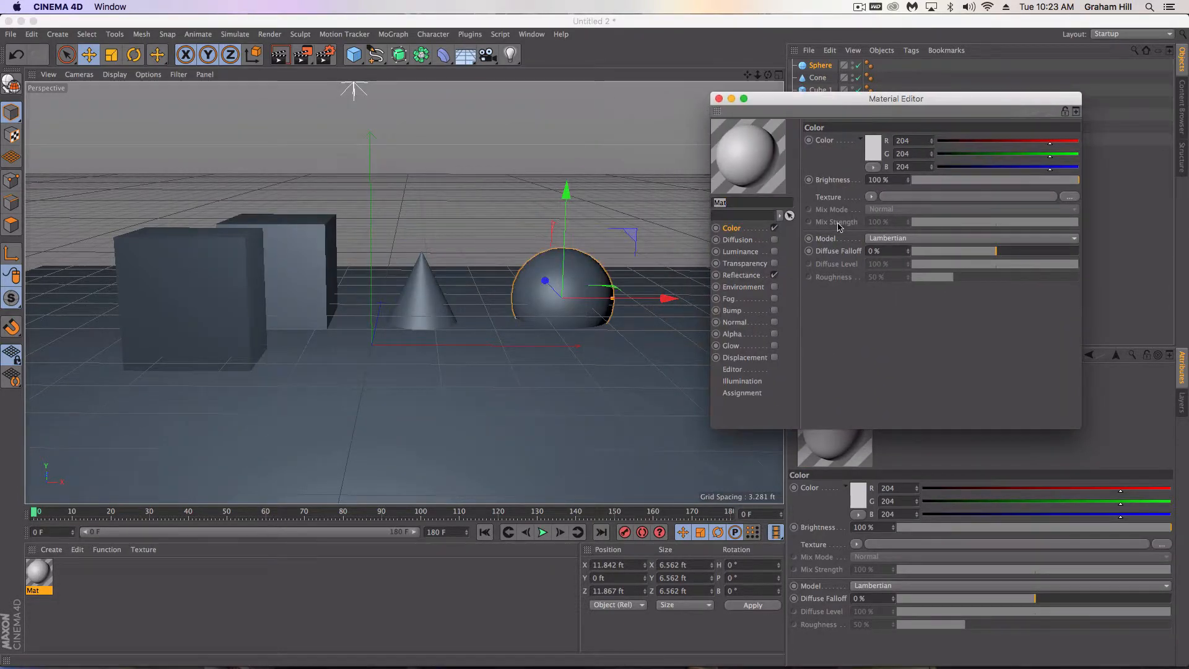
# Step: Set the new material's color to a light yellow-green (RGB 223, 255, 120)
pyautogui.click(729, 233)
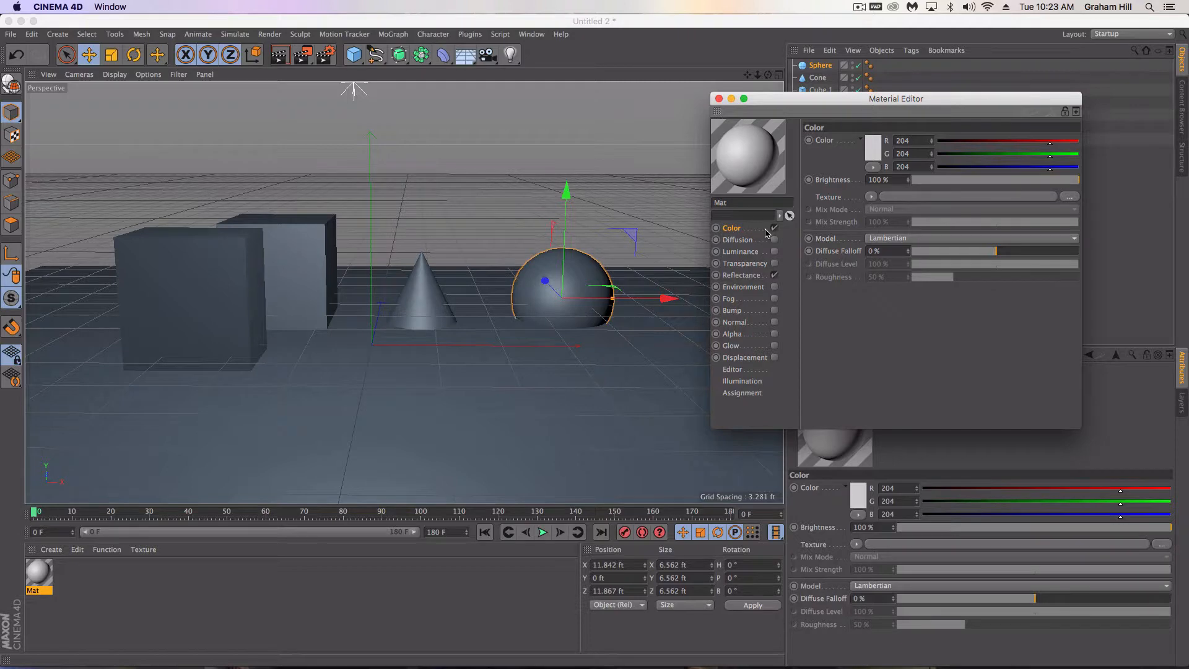
pyautogui.click(875, 151)
pyautogui.click(870, 110)
pyautogui.moveTo(863, 122)
pyautogui.mouseDown()
pyautogui.moveTo(844, 127)
pyautogui.moveTo(845, 113)
pyautogui.mouseUp()
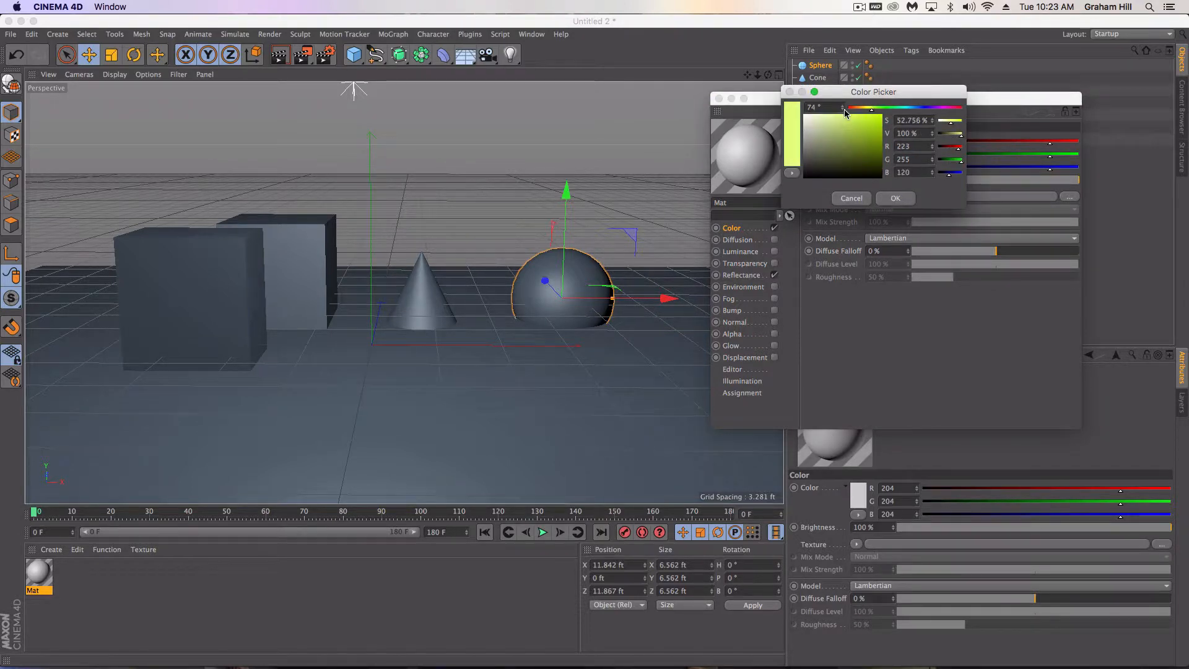
pyautogui.click(894, 199)
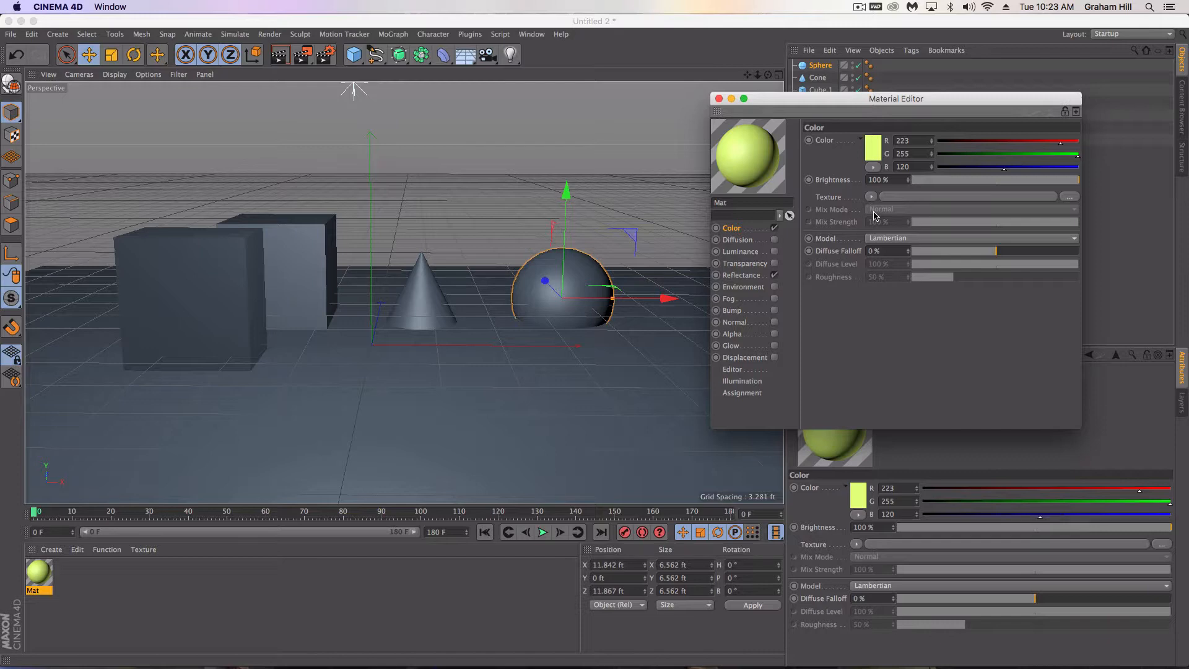
# Step: Try the material's Luminance channel at brightness levels from 20% up to 100%, and switch the channel off again
pyautogui.click(746, 254)
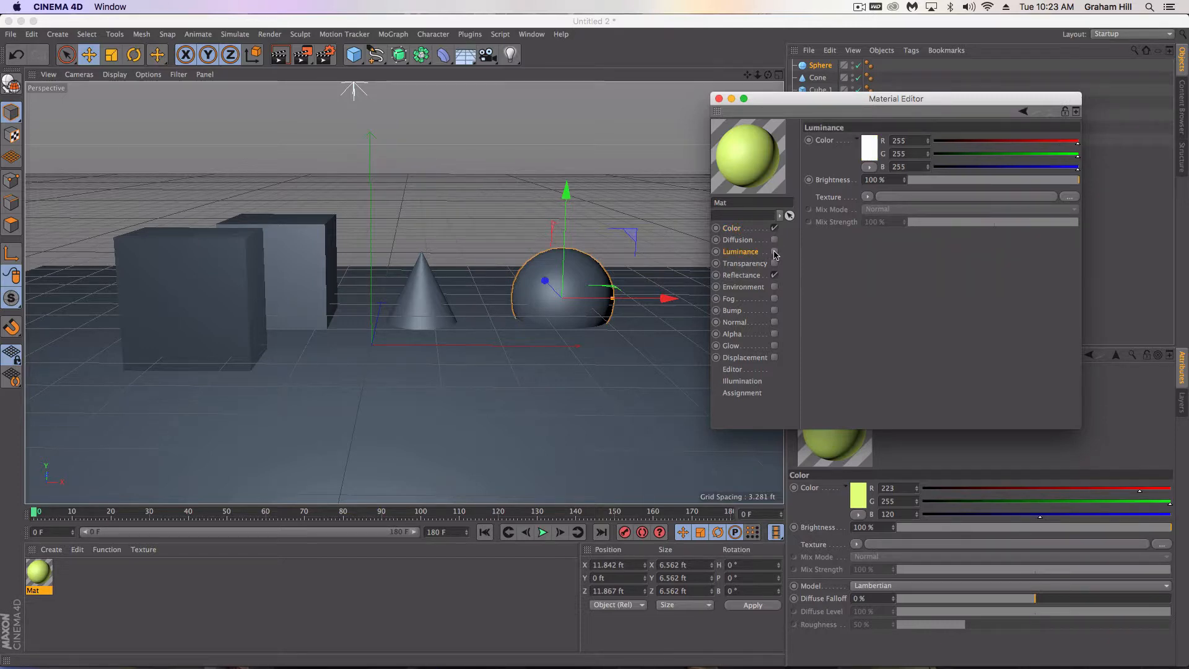
pyautogui.click(775, 254)
pyautogui.click(942, 180)
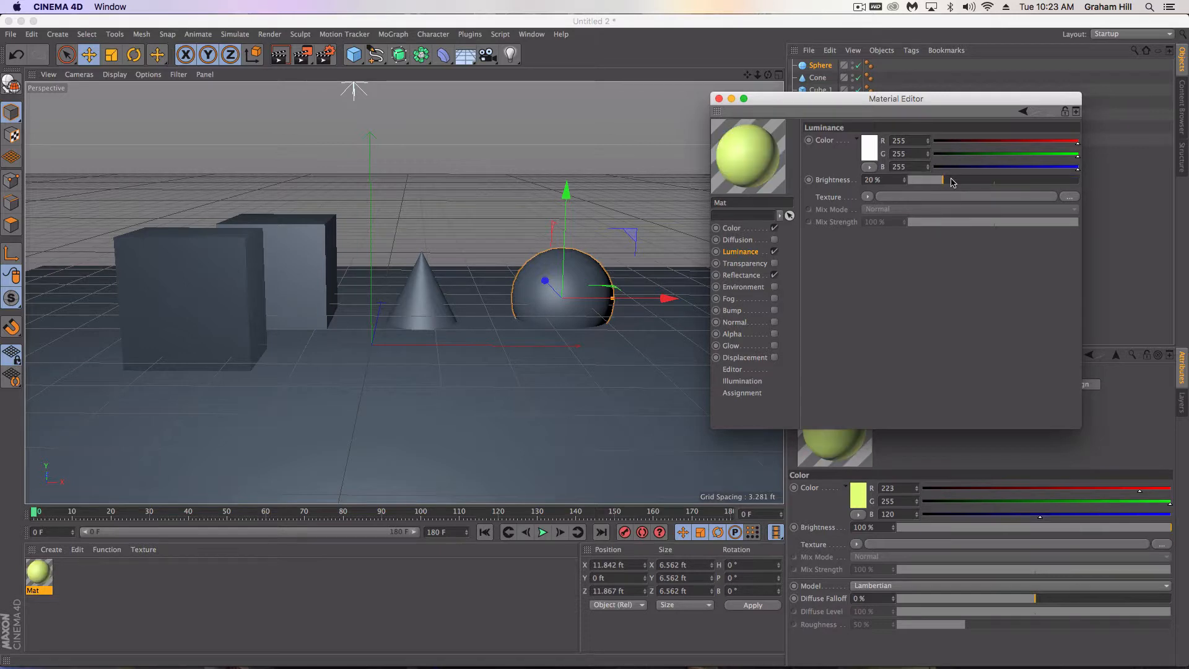
pyautogui.moveTo(951, 182); pyautogui.dragTo(1004, 186)
pyautogui.moveTo(1051, 183); pyautogui.dragTo(1087, 181)
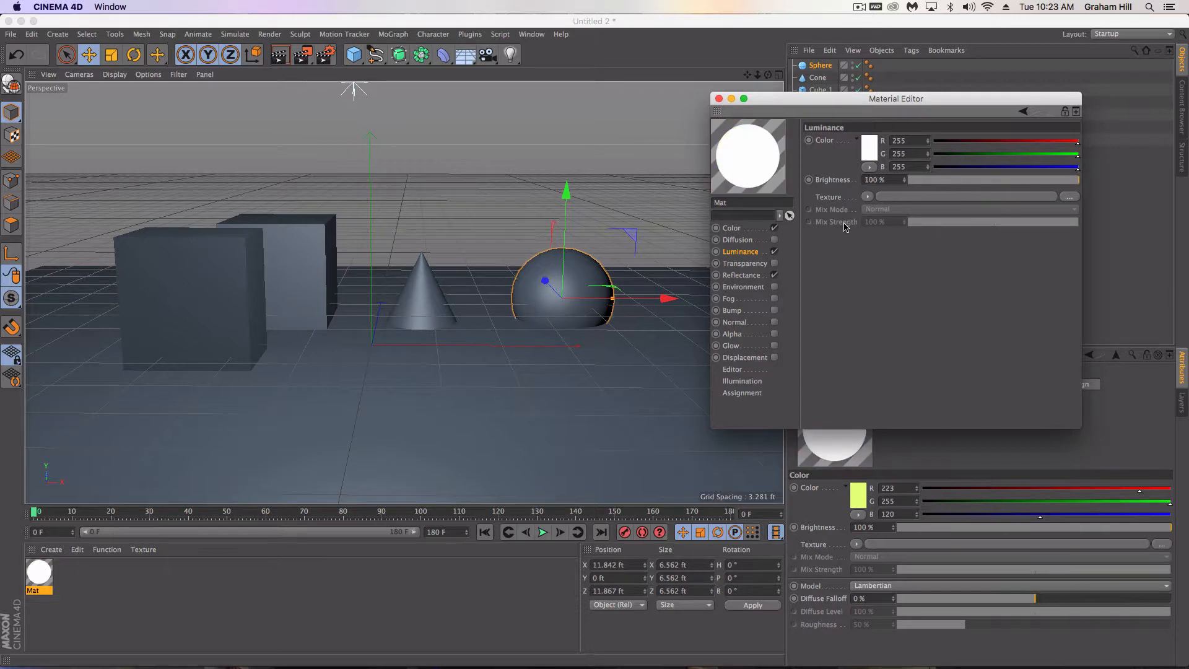
pyautogui.click(774, 252)
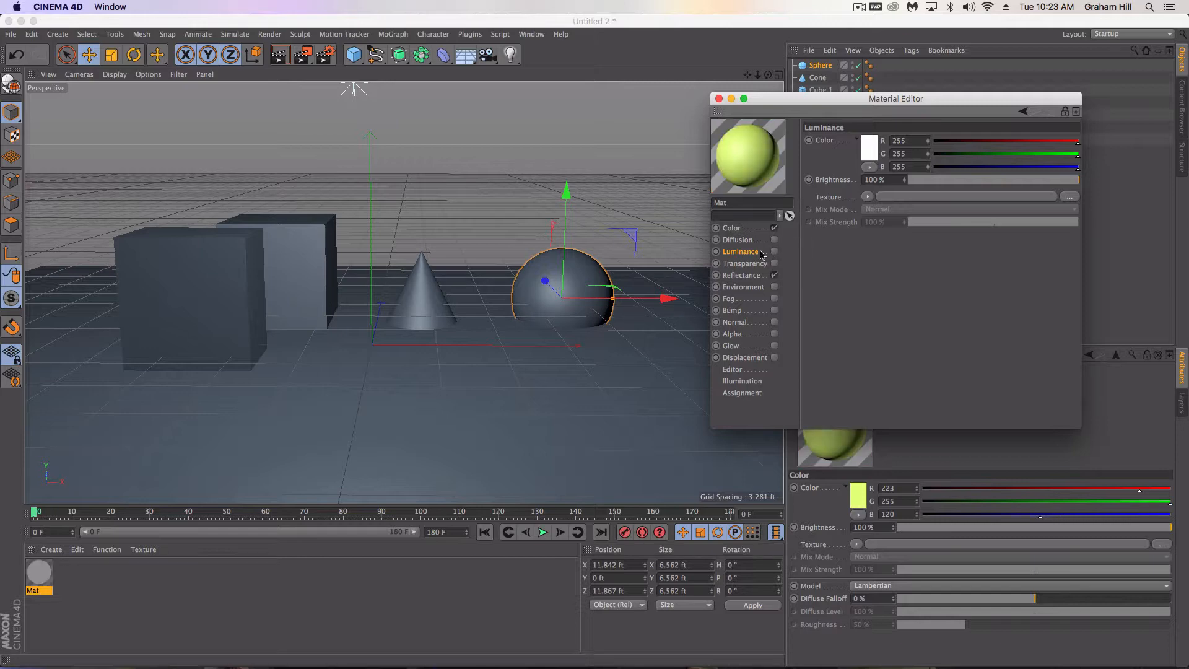
# Step: Try the material's Transparency channel at different brightness levels, and switch the channel off again
pyautogui.click(774, 263)
pyautogui.click(774, 264)
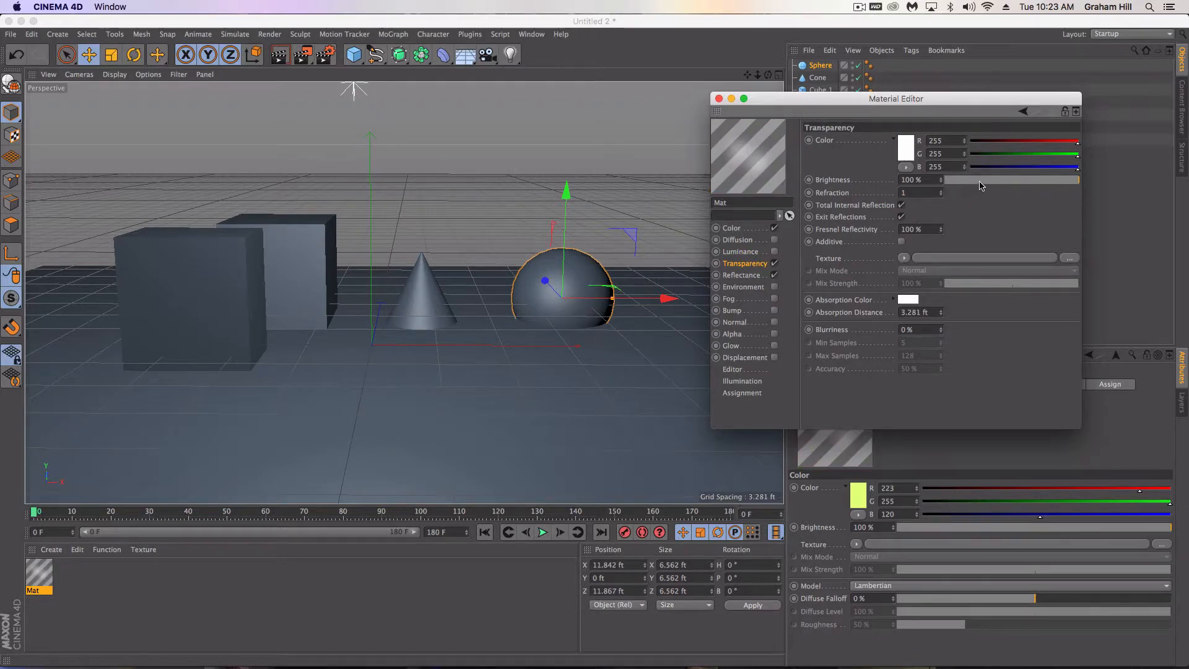
pyautogui.moveTo(980, 184); pyautogui.dragTo(1083, 184)
pyautogui.click(774, 263)
# Step: Add a Beckmann reflectance layer to the material at 14% layer strength and close the Material Editor
pyautogui.click(742, 275)
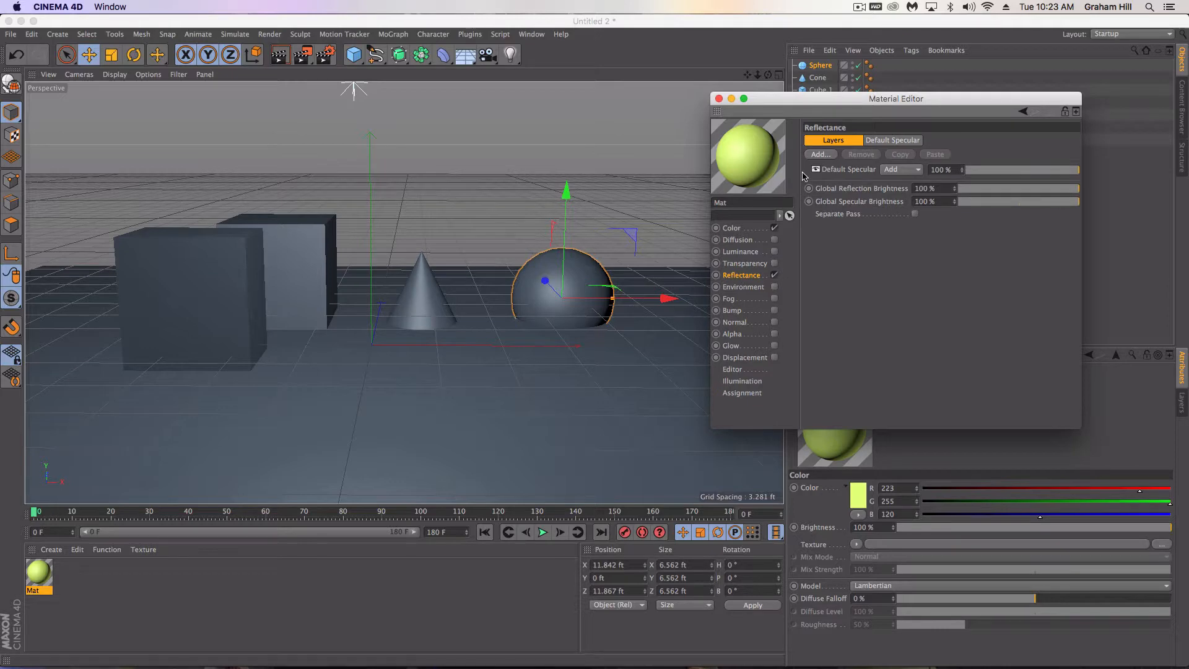
pyautogui.click(819, 154)
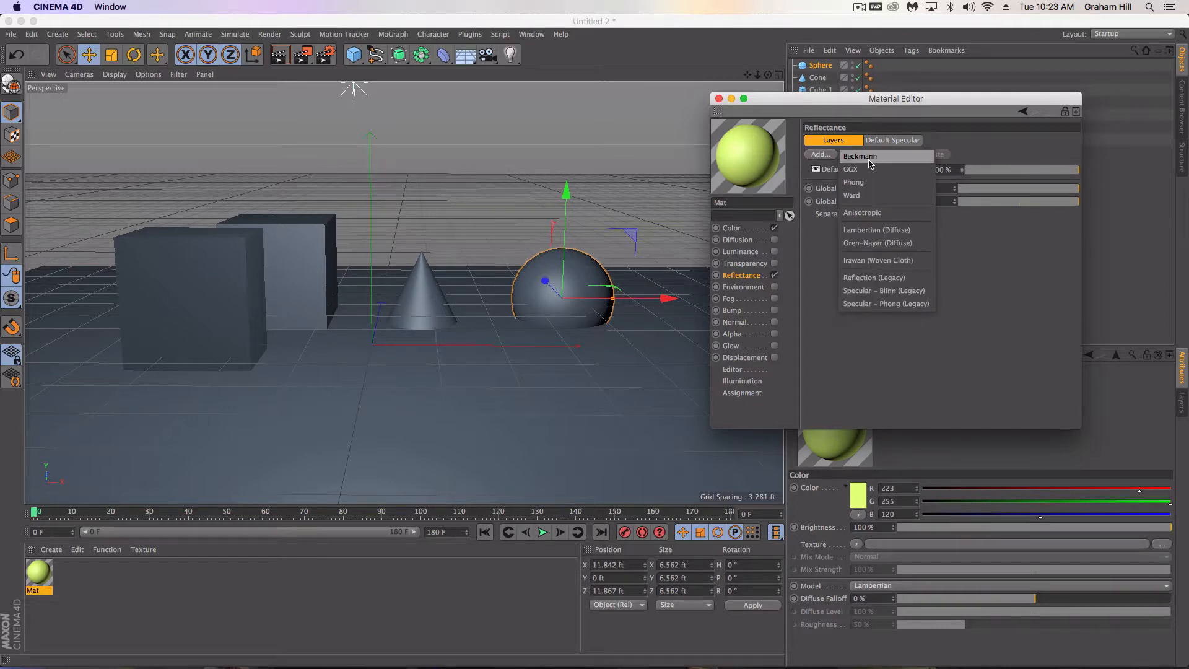
pyautogui.click(891, 160)
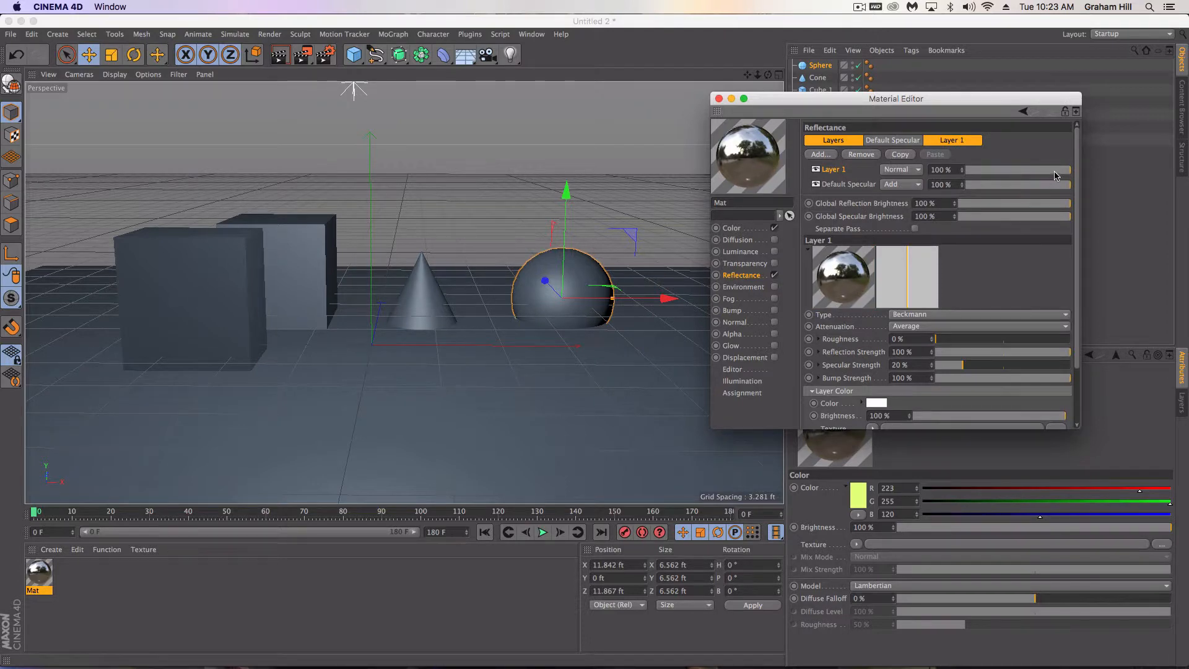
pyautogui.moveTo(1056, 175); pyautogui.dragTo(973, 174)
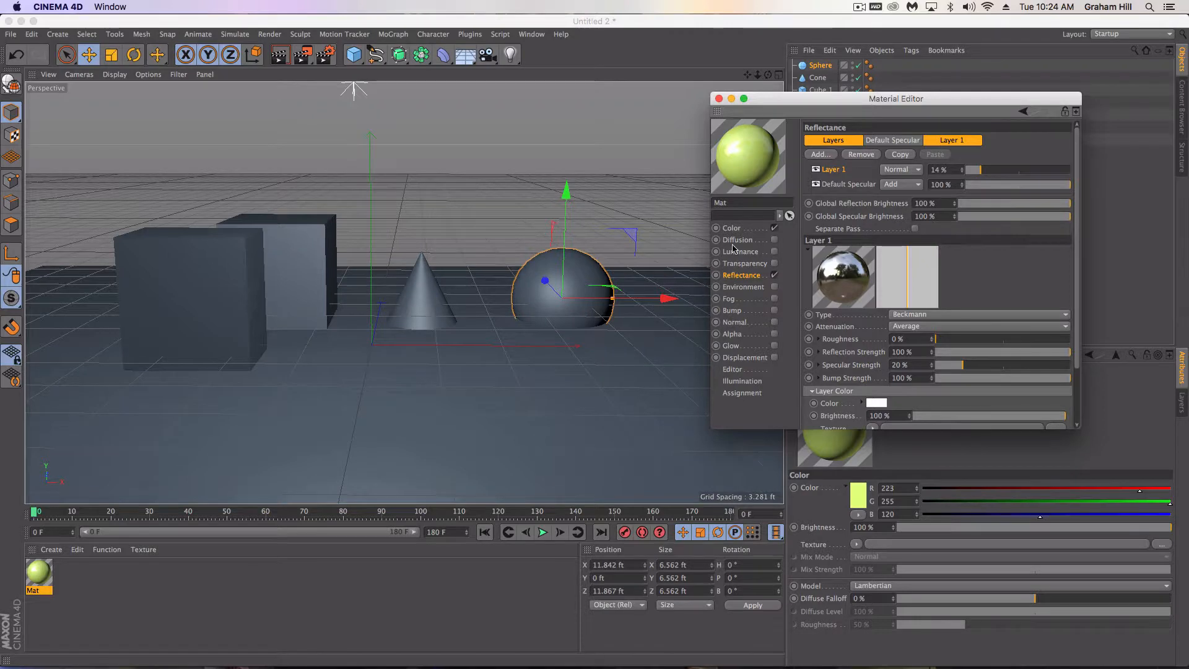
pyautogui.click(718, 99)
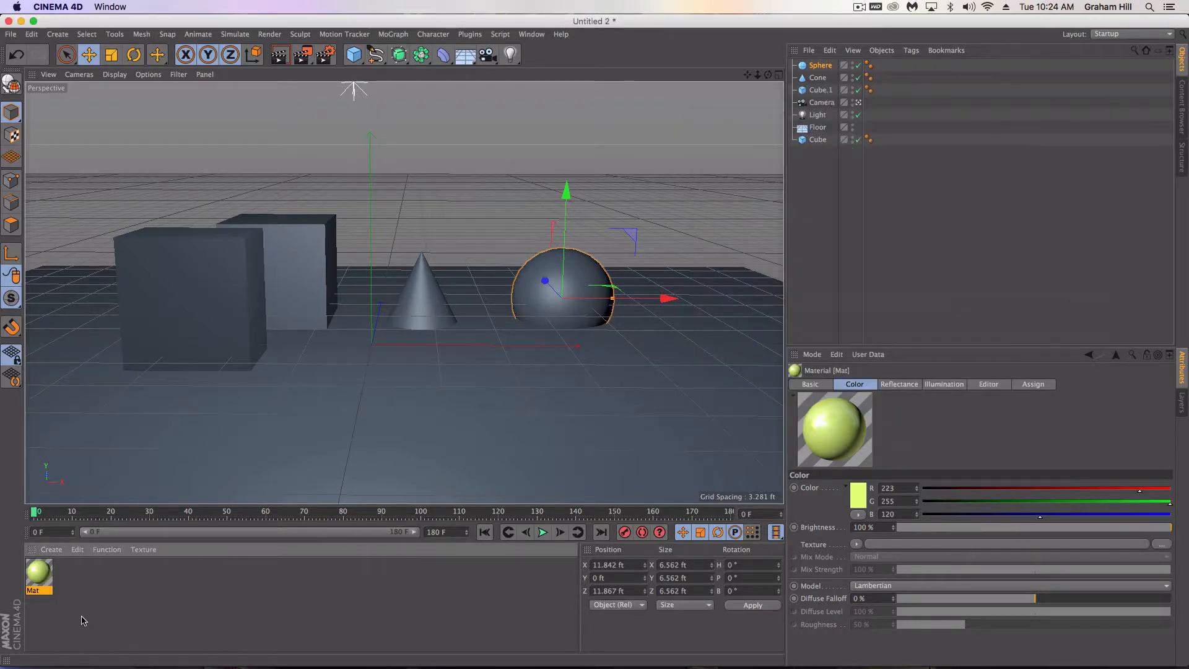
# Step: Apply the green material to the front cube and duplicate the material
pyautogui.moveTo(39, 573); pyautogui.dragTo(195, 275)
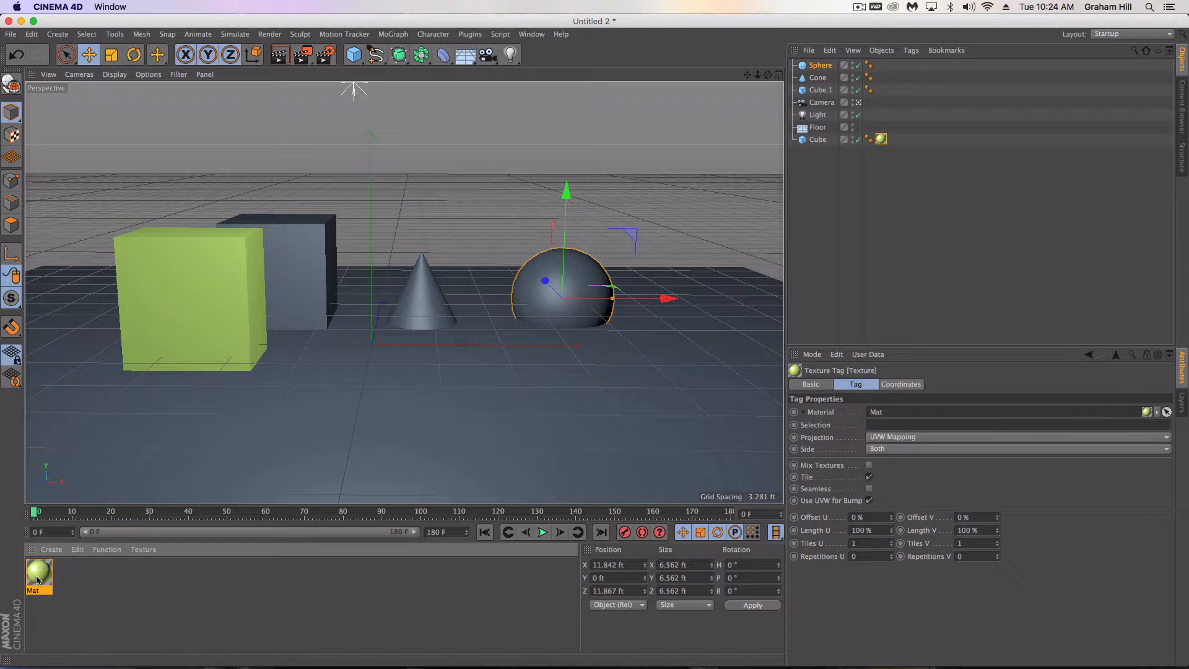
pyautogui.moveTo(37, 579); pyautogui.dragTo(70, 579)
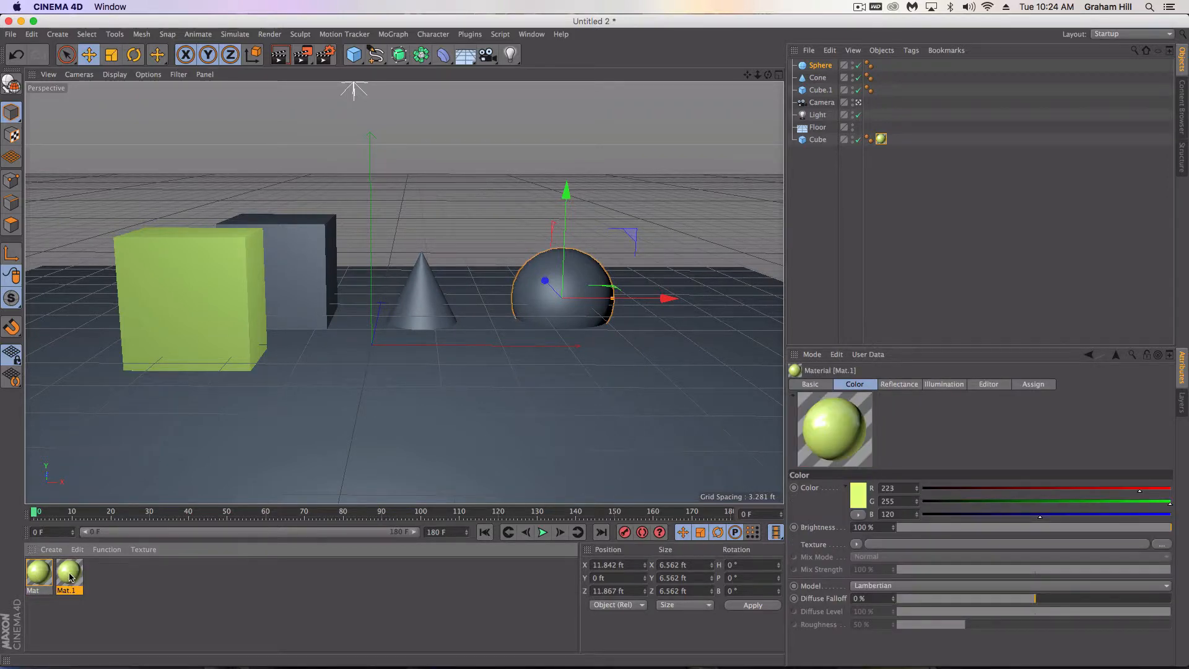
# Step: Set the duplicated material's color to a violet blue (RGB 133, 120, 255)
pyautogui.doubleClick(69, 579)
pyautogui.click(211, 215)
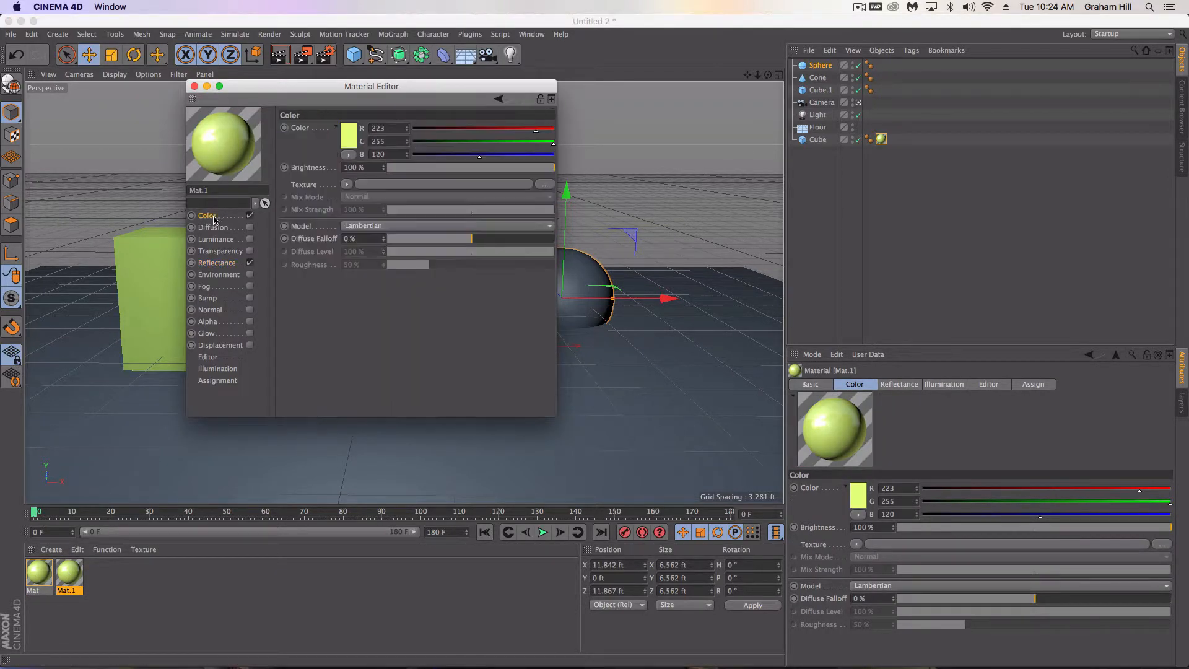
pyautogui.click(350, 139)
pyautogui.click(405, 101)
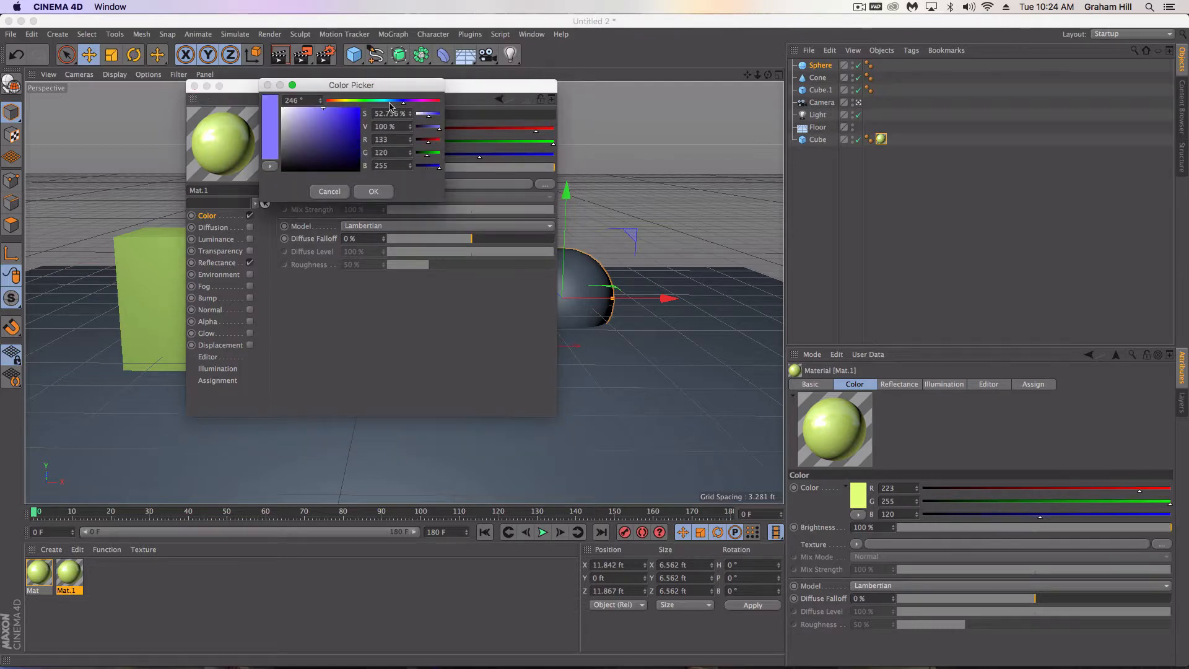
pyautogui.click(371, 192)
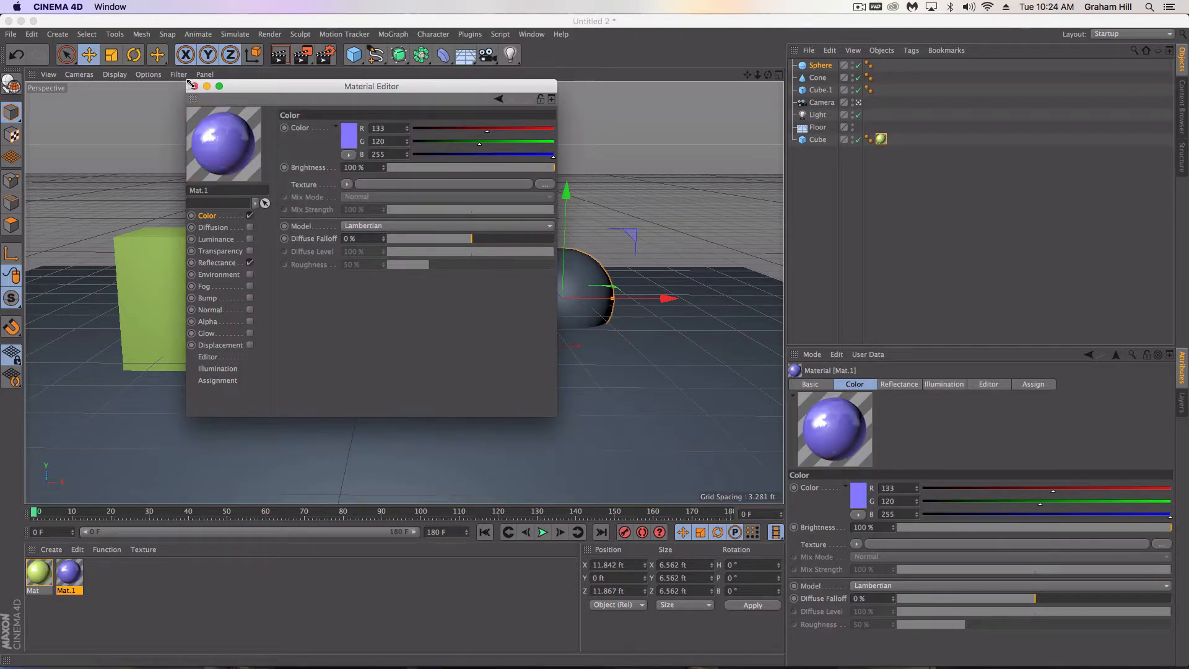
# Step: Apply the violet material to the rear cube and duplicate the material
pyautogui.click(194, 86)
pyautogui.moveTo(69, 572); pyautogui.dragTo(317, 256)
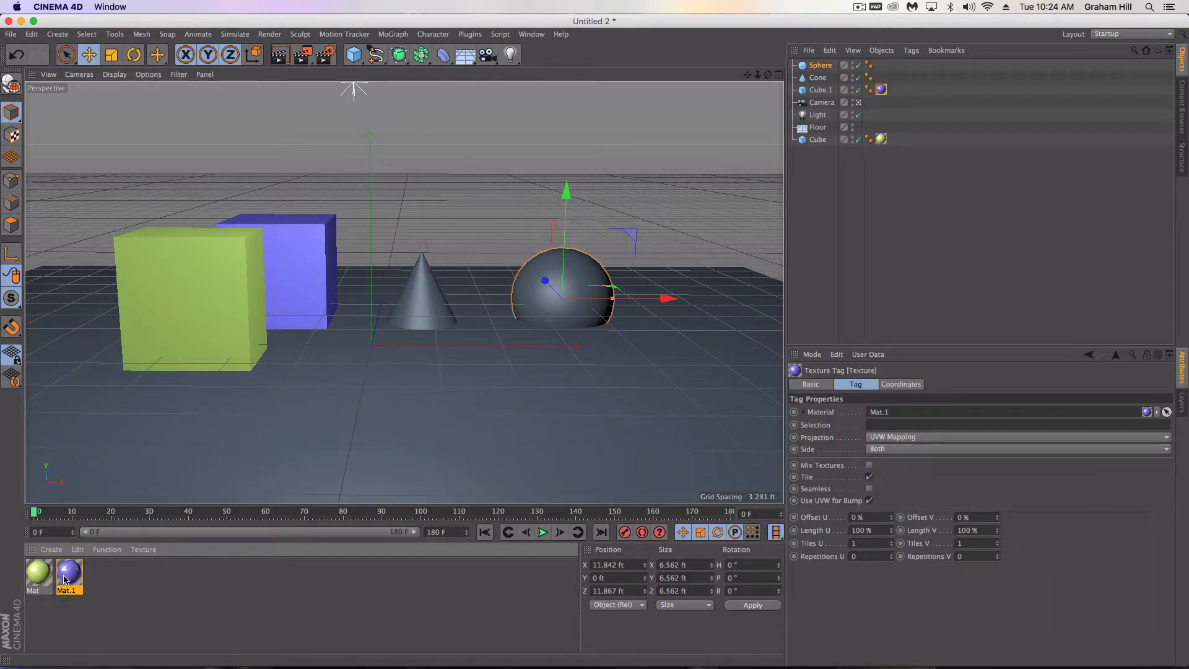
pyautogui.keyDown('ctrl'); pyautogui.moveTo(67, 575); pyautogui.dragTo(99, 579); pyautogui.keyUp('ctrl')
# Step: Set the duplicated violet material's color to red (RGB 255, 0, 0) and apply it to the cone
pyautogui.doubleClick(100, 579)
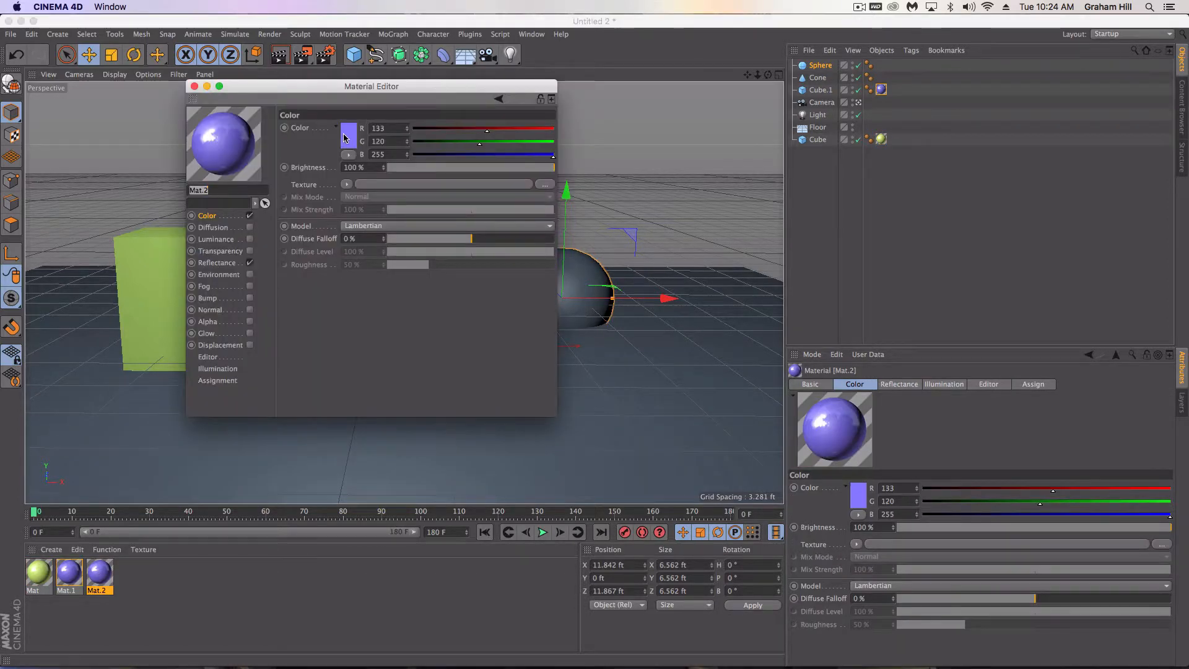
pyautogui.click(345, 137)
pyautogui.moveTo(350, 95); pyautogui.dragTo(362, 73)
pyautogui.click(366, 186)
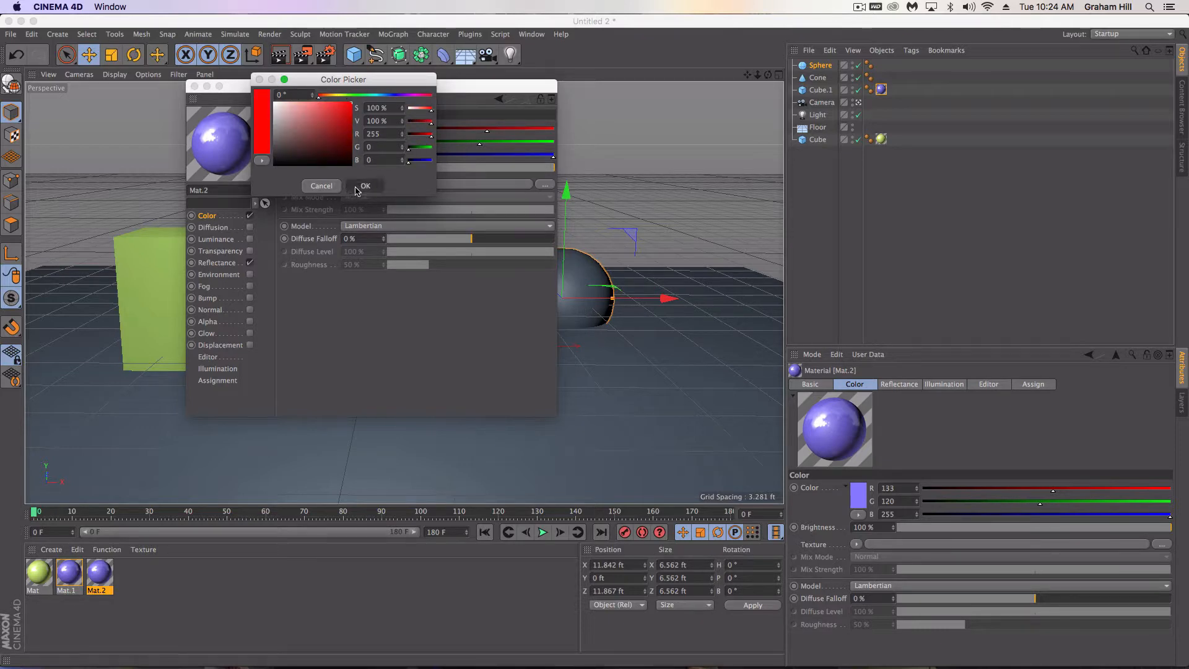
pyautogui.click(193, 86)
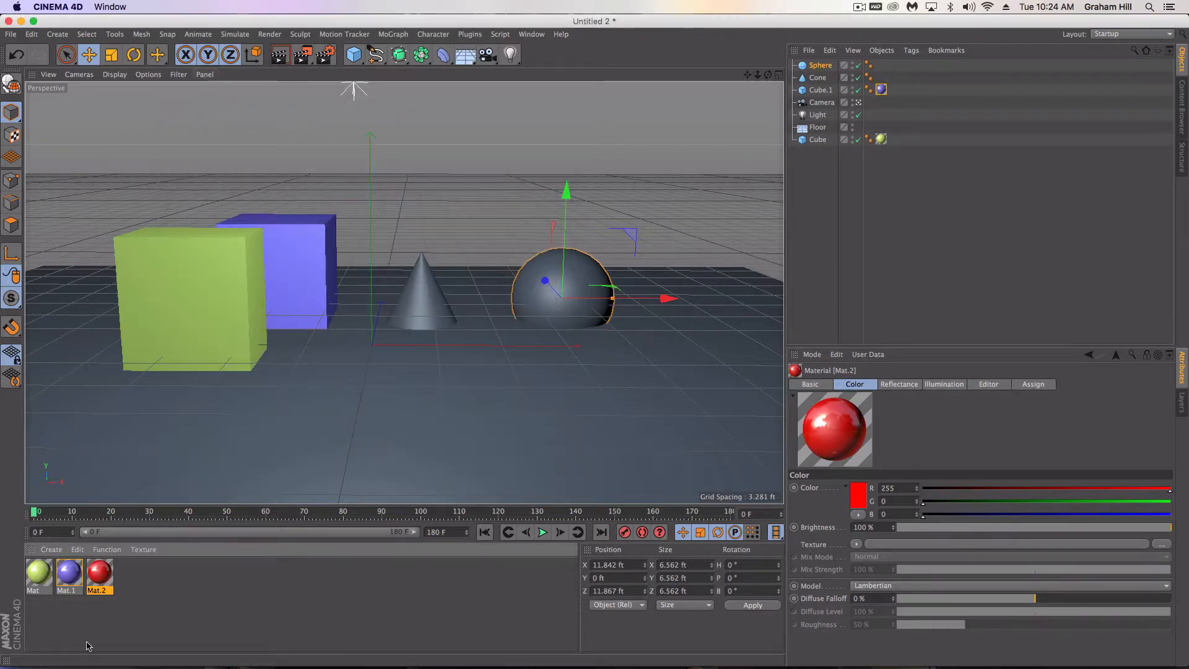
pyautogui.moveTo(96, 578); pyautogui.dragTo(421, 298)
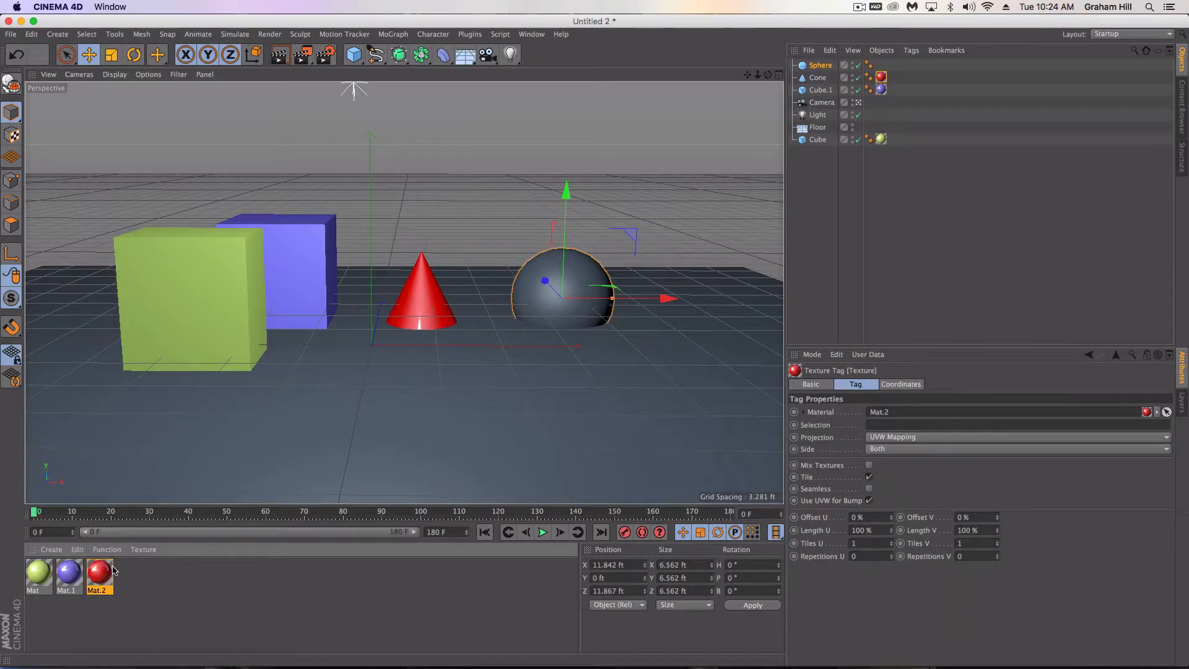
# Step: Duplicate the red material and set the copy's color to bright green (RGB 42, 255, 0)
pyautogui.keyDown('ctrl'); pyautogui.moveTo(107, 573); pyautogui.dragTo(127, 574); pyautogui.keyUp('ctrl')
pyautogui.doubleClick(130, 574)
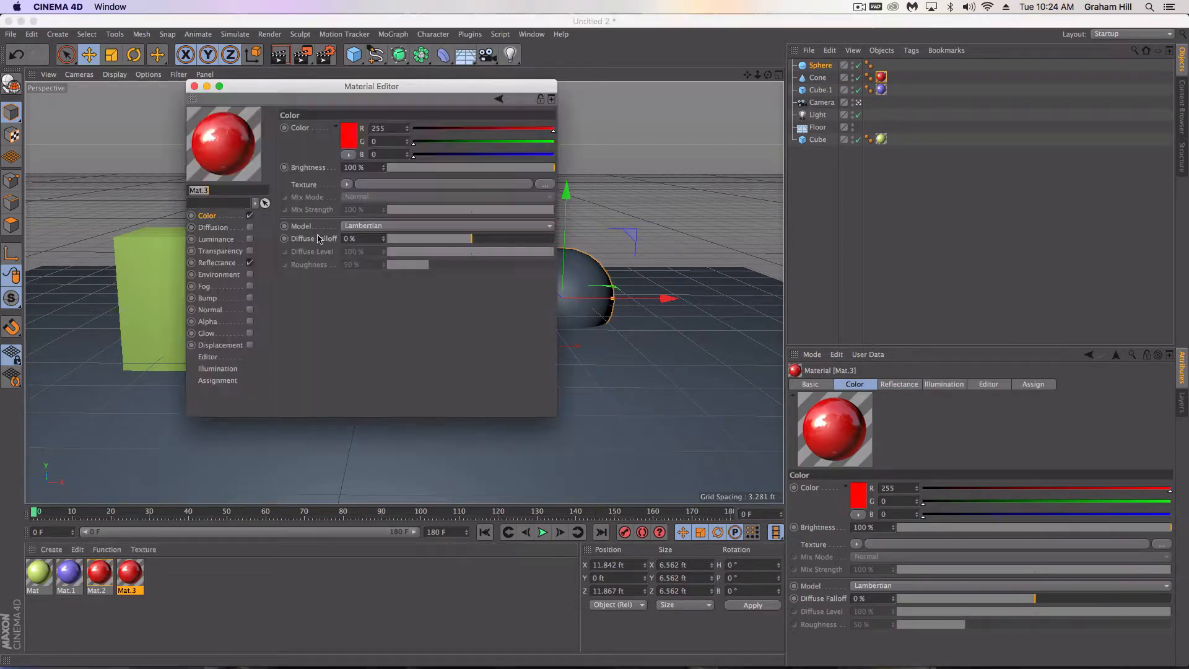
pyautogui.click(347, 138)
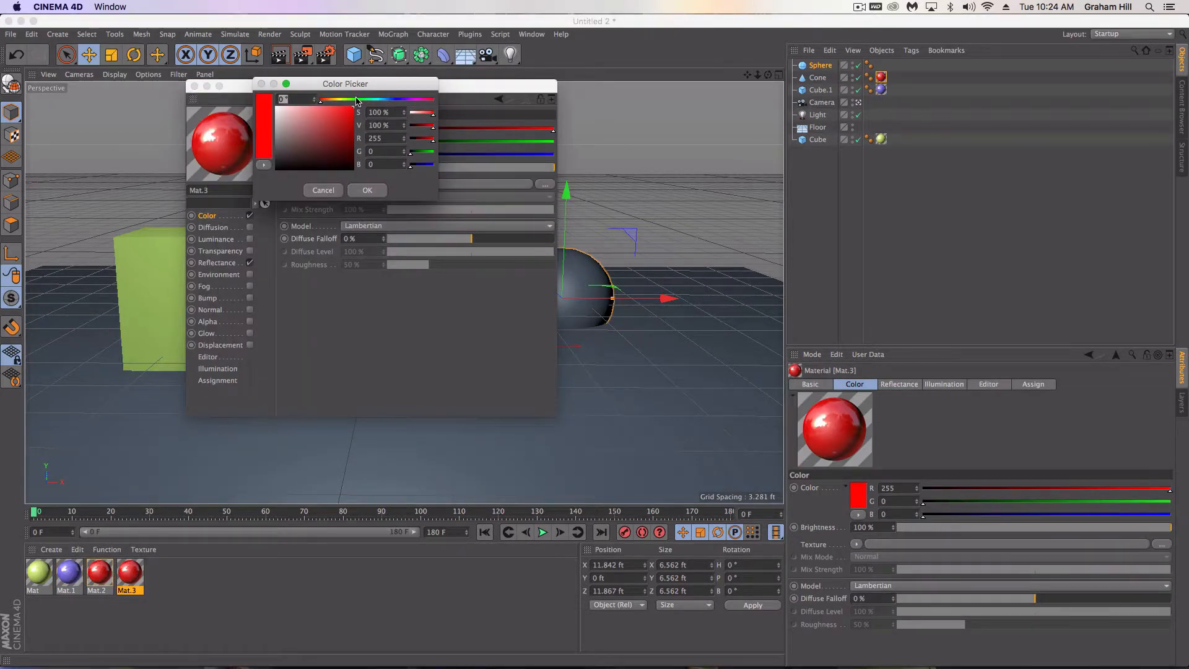
pyautogui.click(355, 100)
pyautogui.click(366, 190)
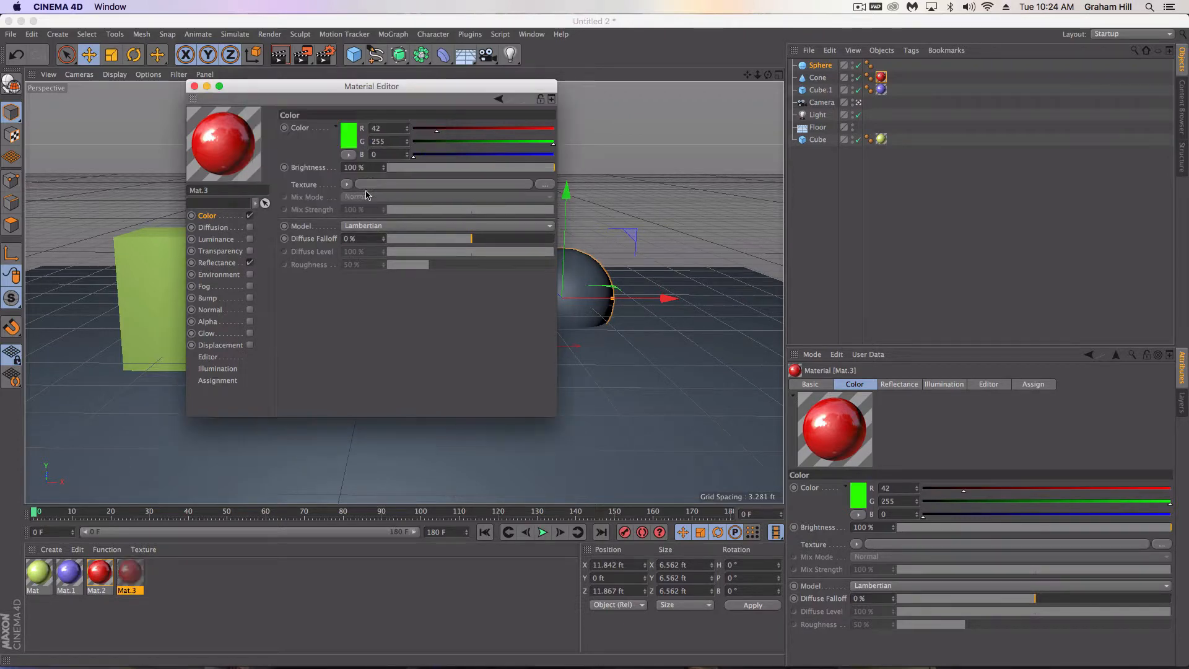
pyautogui.click(194, 87)
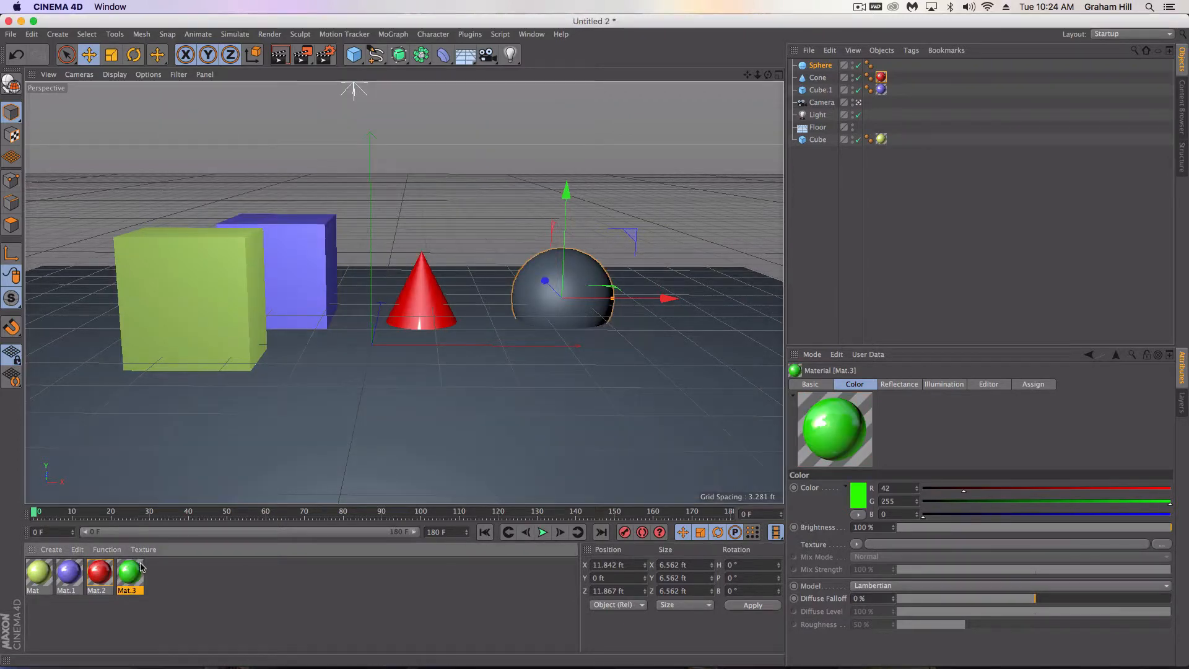
# Step: Apply the bright green material to the sphere and render the view as a preview
pyautogui.moveTo(137, 570); pyautogui.dragTo(555, 280)
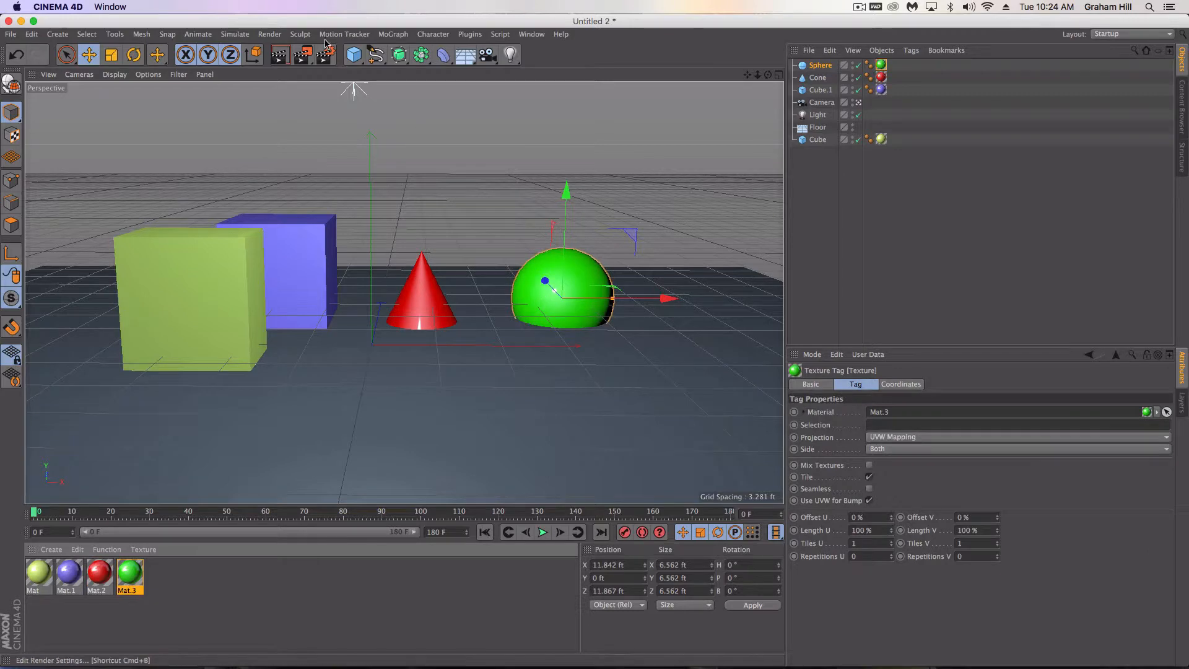
pyautogui.click(281, 54)
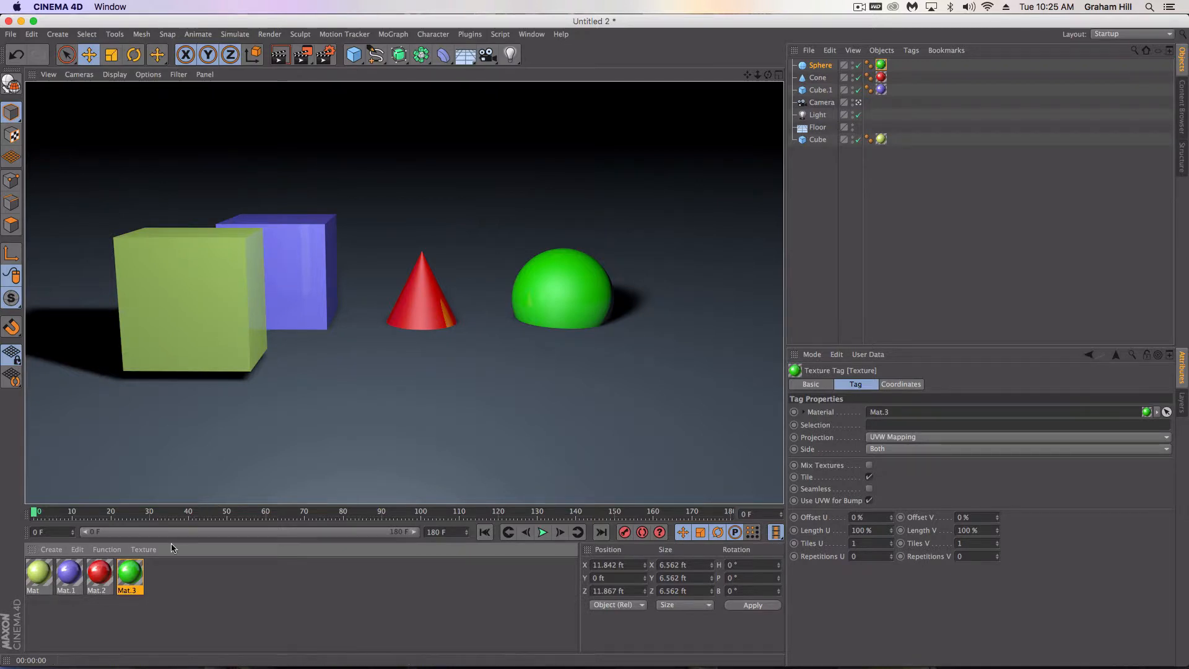
pyautogui.click(162, 589)
pyautogui.click(52, 550)
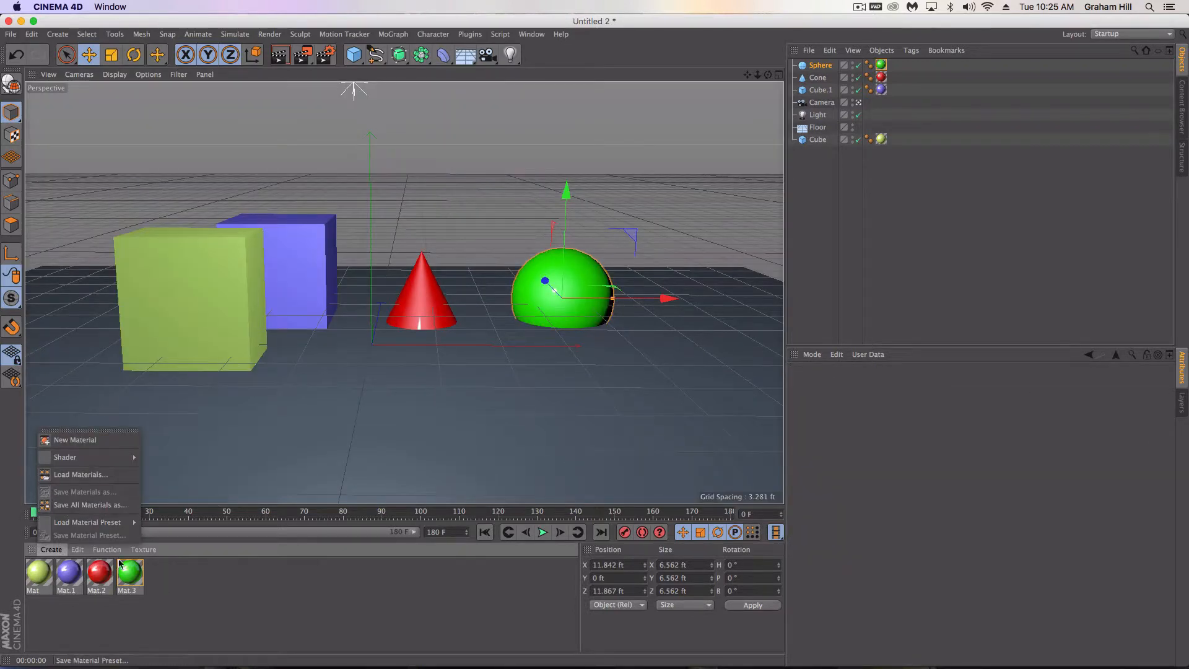
pyautogui.click(166, 575)
# Step: Duplicate the bright green material and set the copy's color to white (RGB 255, 255, 255)
pyautogui.keyDown('ctrl'); pyautogui.moveTo(127, 576); pyautogui.dragTo(159, 576); pyautogui.keyUp('ctrl')
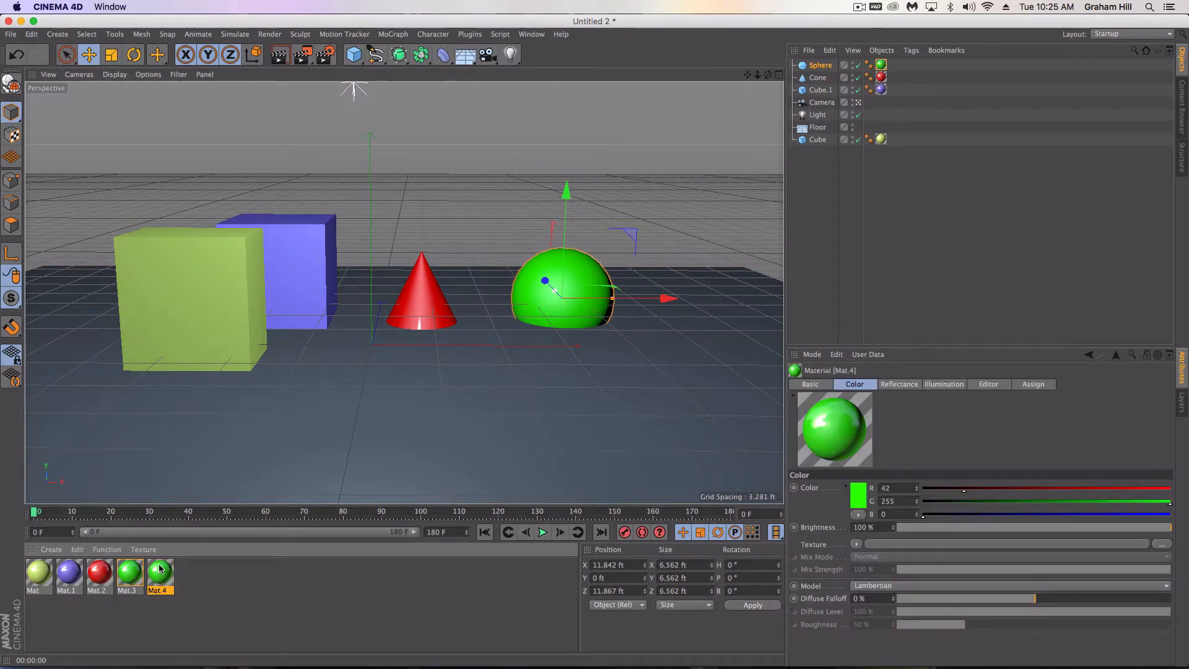
pyautogui.doubleClick(159, 576)
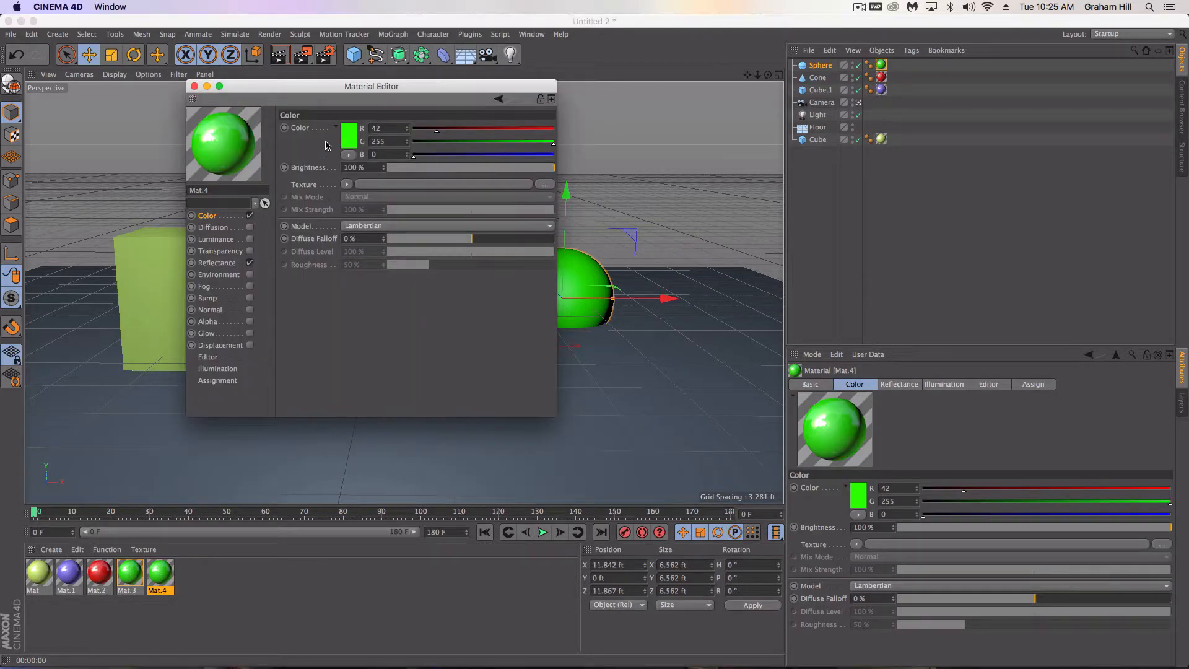
pyautogui.click(347, 138)
pyautogui.moveTo(327, 110); pyautogui.dragTo(277, 102)
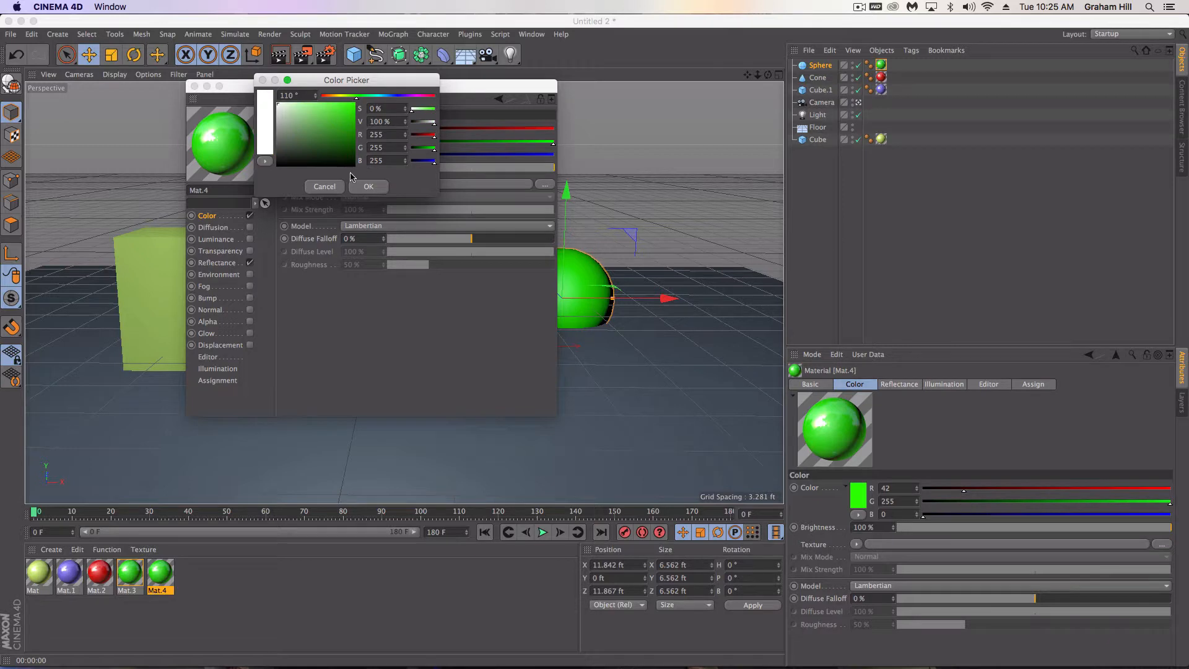
pyautogui.click(368, 187)
pyautogui.click(194, 86)
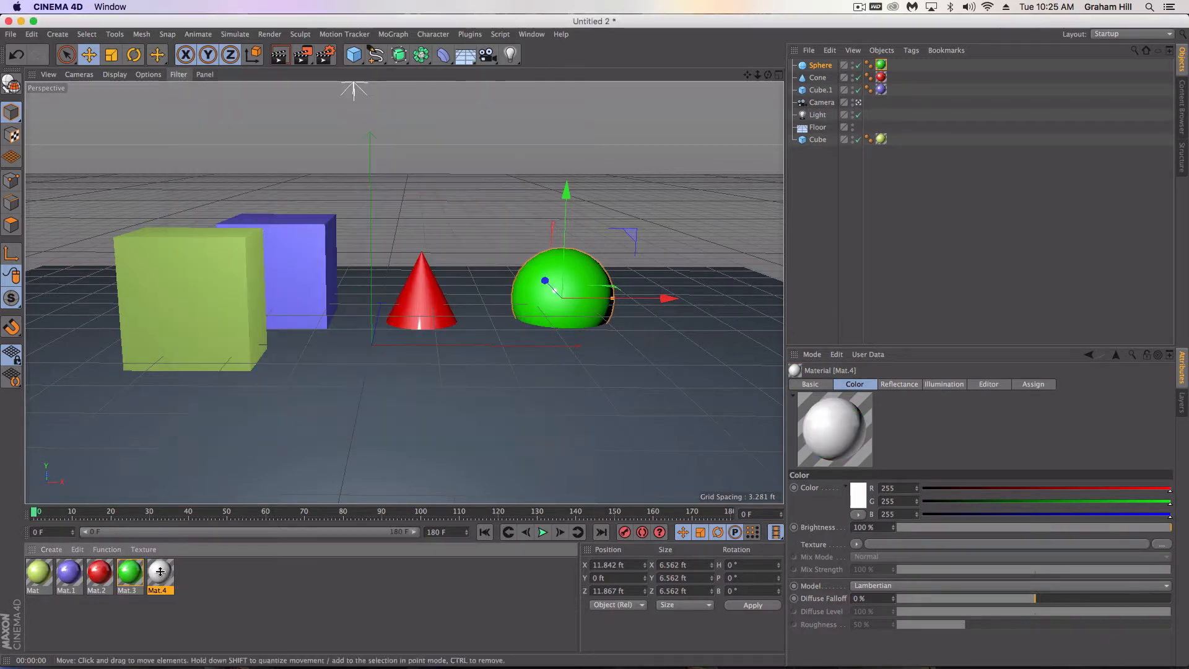
# Step: Apply the white material to the floor and render the view as a preview
pyautogui.moveTo(159, 573); pyautogui.dragTo(318, 442)
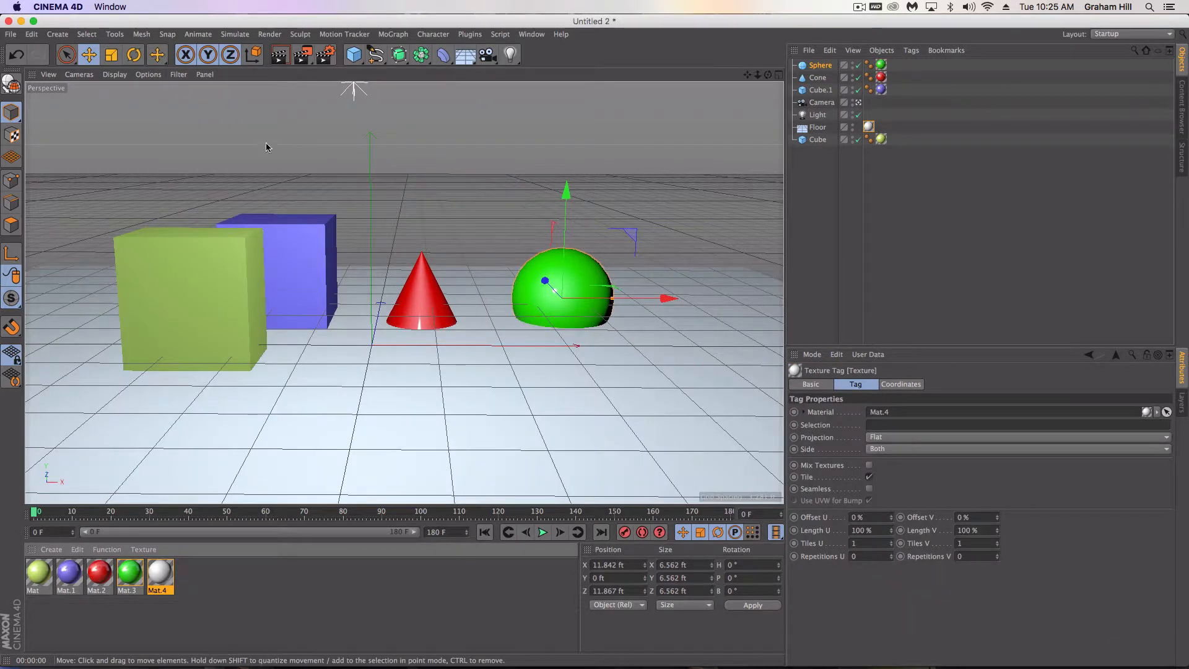
pyautogui.click(279, 56)
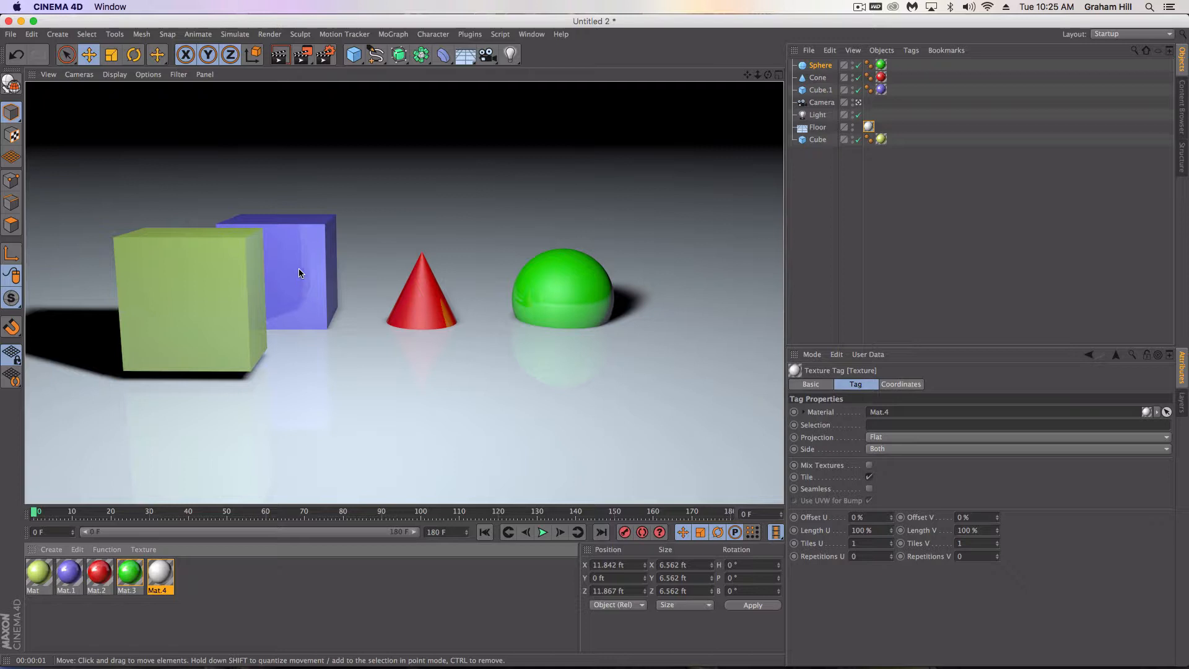
# Step: Add the Ambient Occlusion effect to the render settings
pyautogui.click(327, 54)
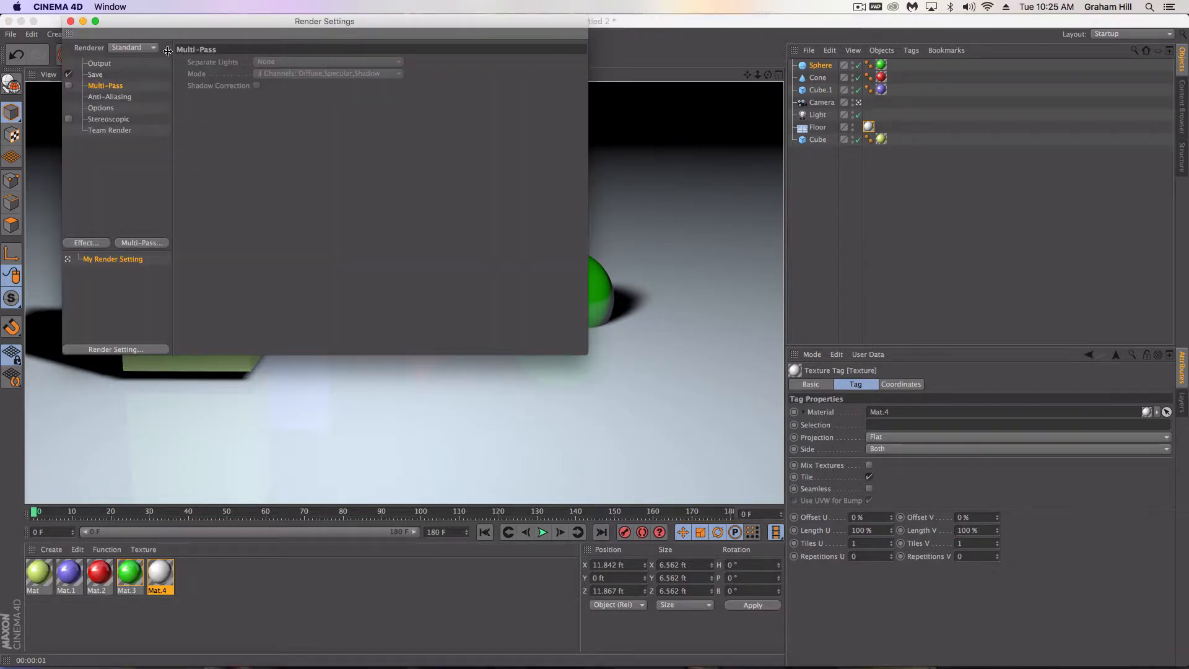
pyautogui.moveTo(180, 35); pyautogui.dragTo(376, 73)
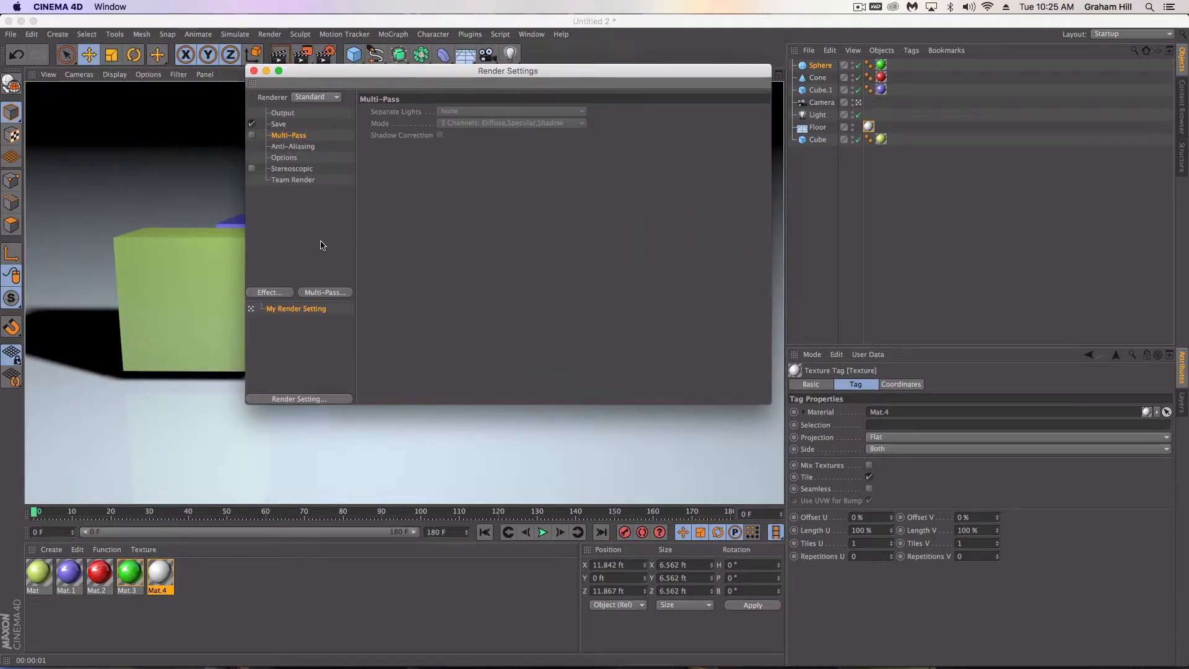
pyautogui.click(267, 293)
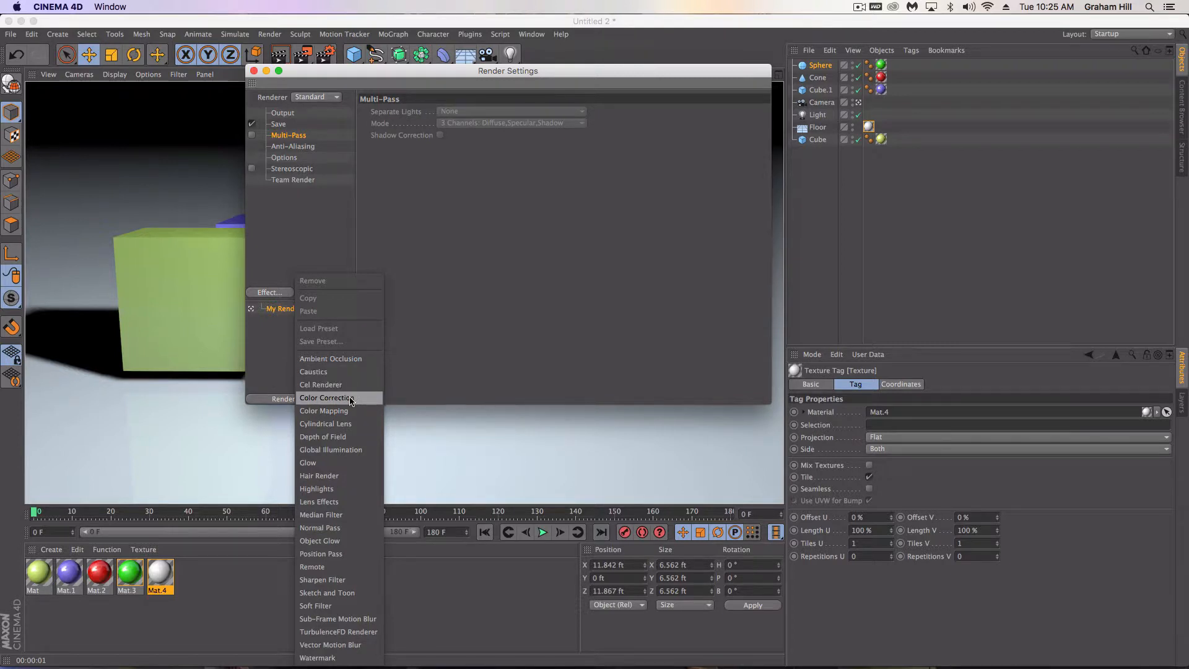
pyautogui.click(339, 359)
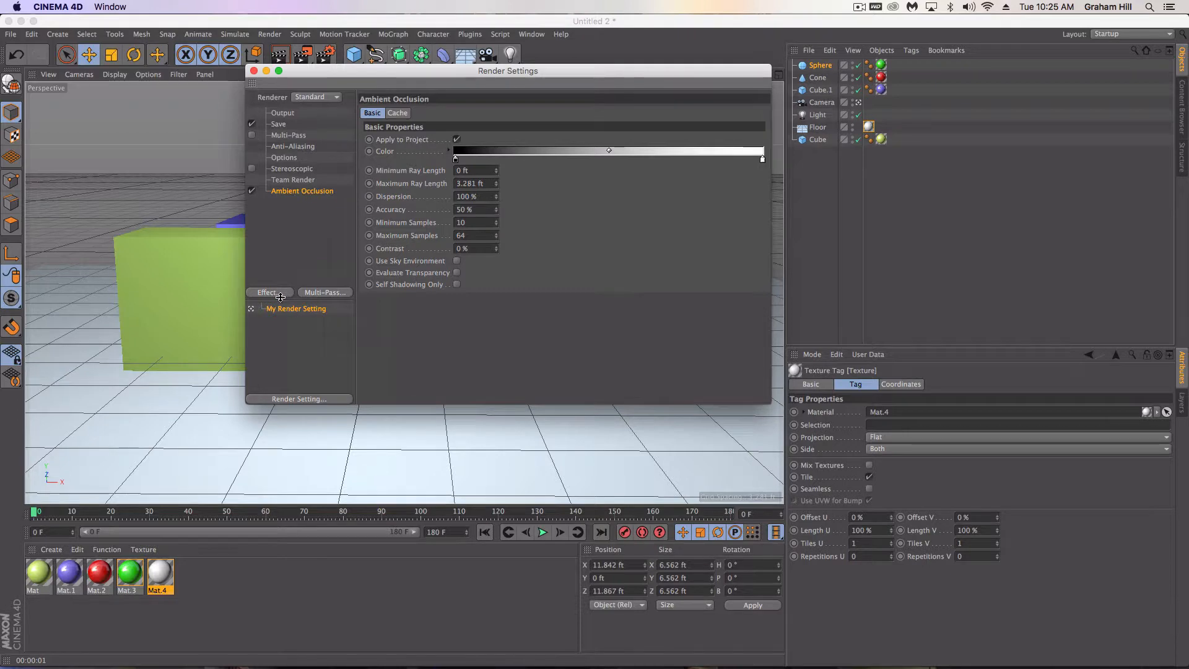
# Step: Add the Glow effect to the render settings and switch it off again
pyautogui.click(280, 300)
pyautogui.click(339, 456)
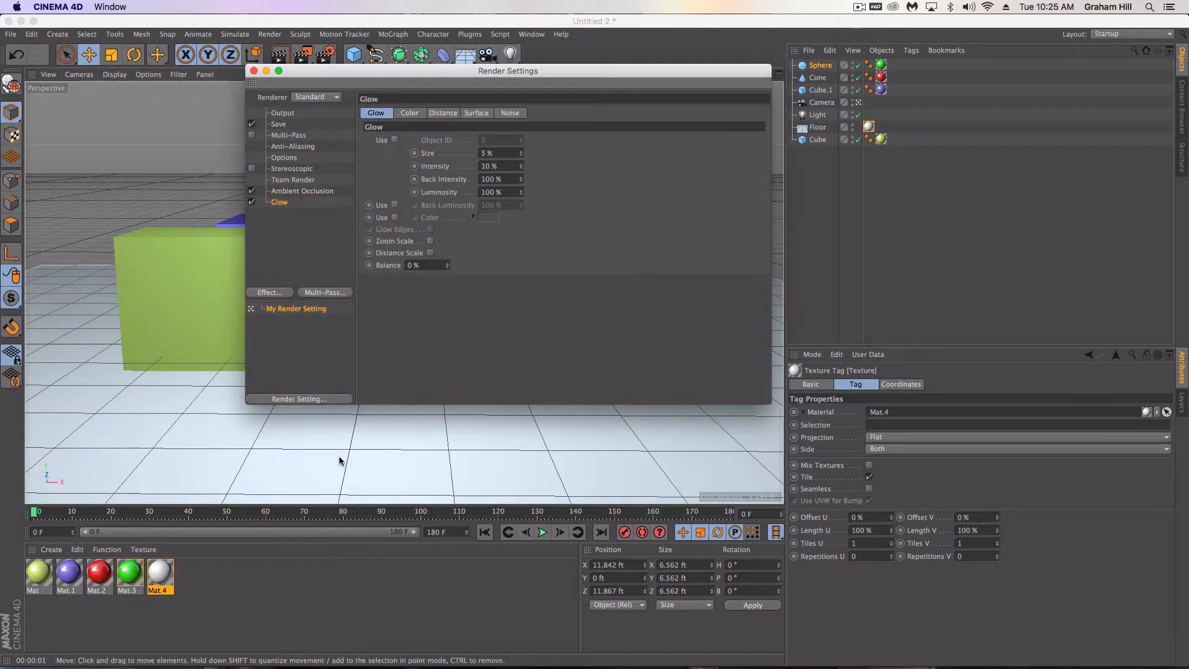
pyautogui.click(252, 202)
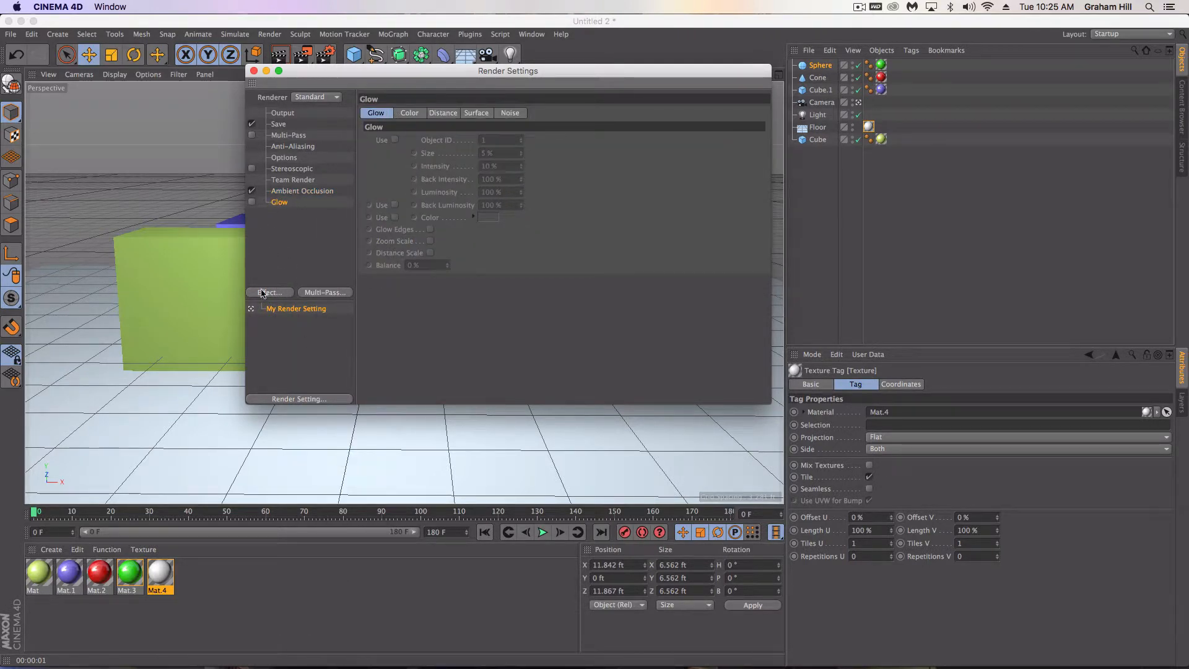
# Step: Add the Global Illumination effect to the render settings, make sure it is enabled, and render the view
pyautogui.click(261, 293)
pyautogui.click(340, 450)
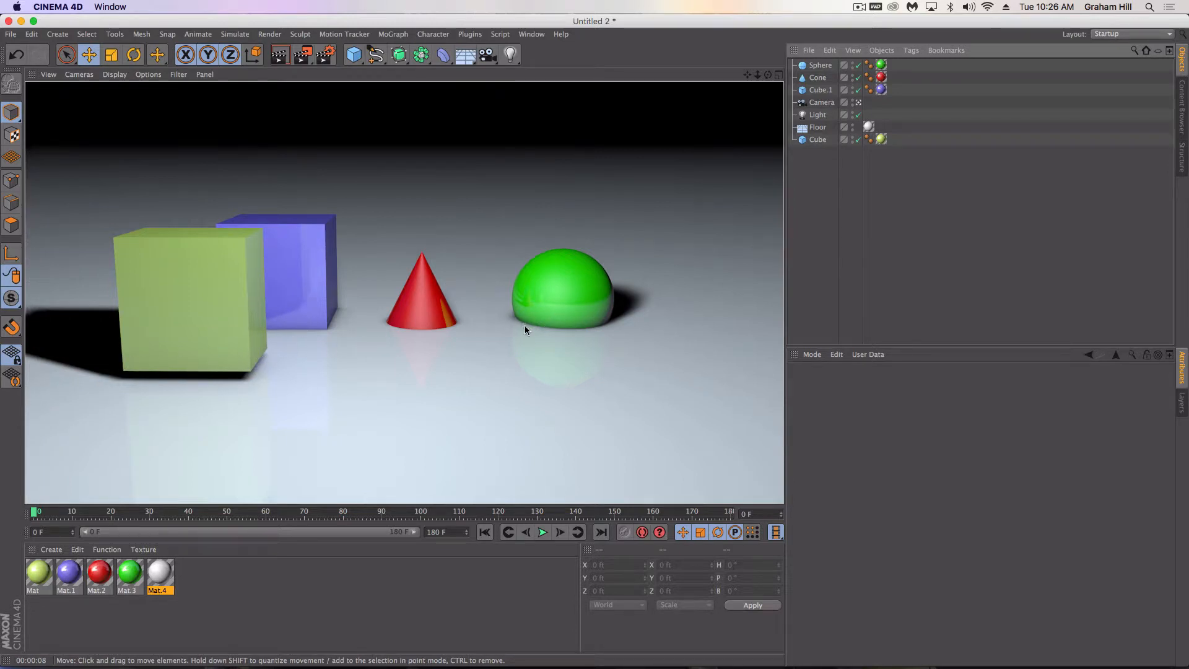
pyautogui.click(325, 56)
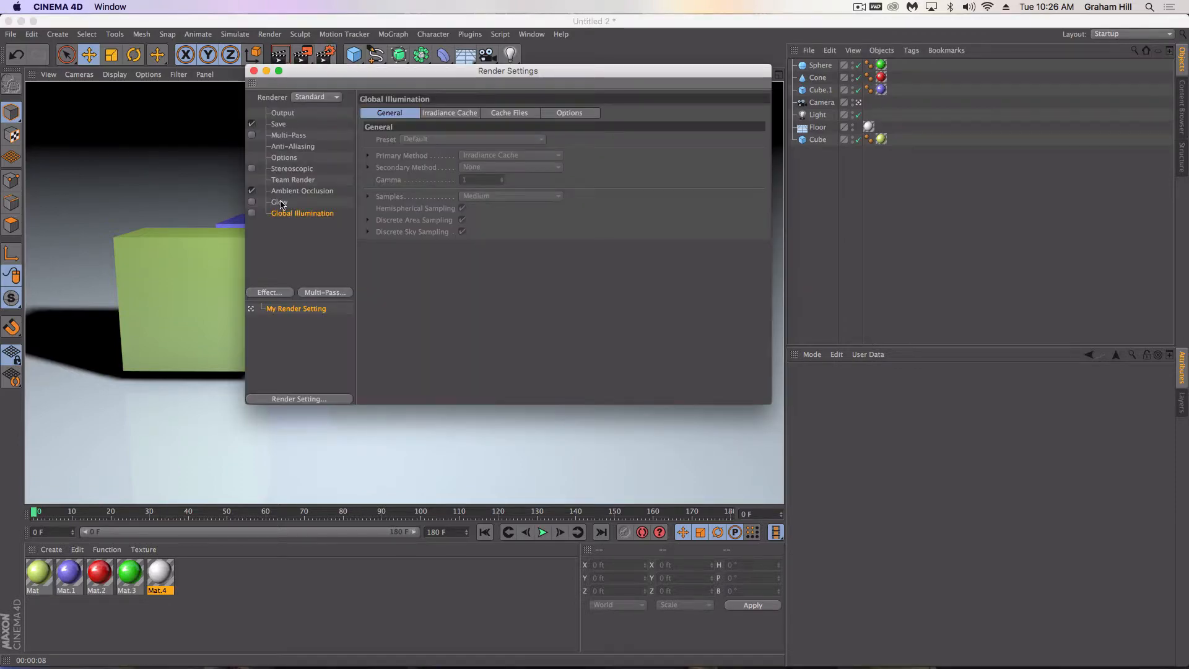
pyautogui.click(252, 213)
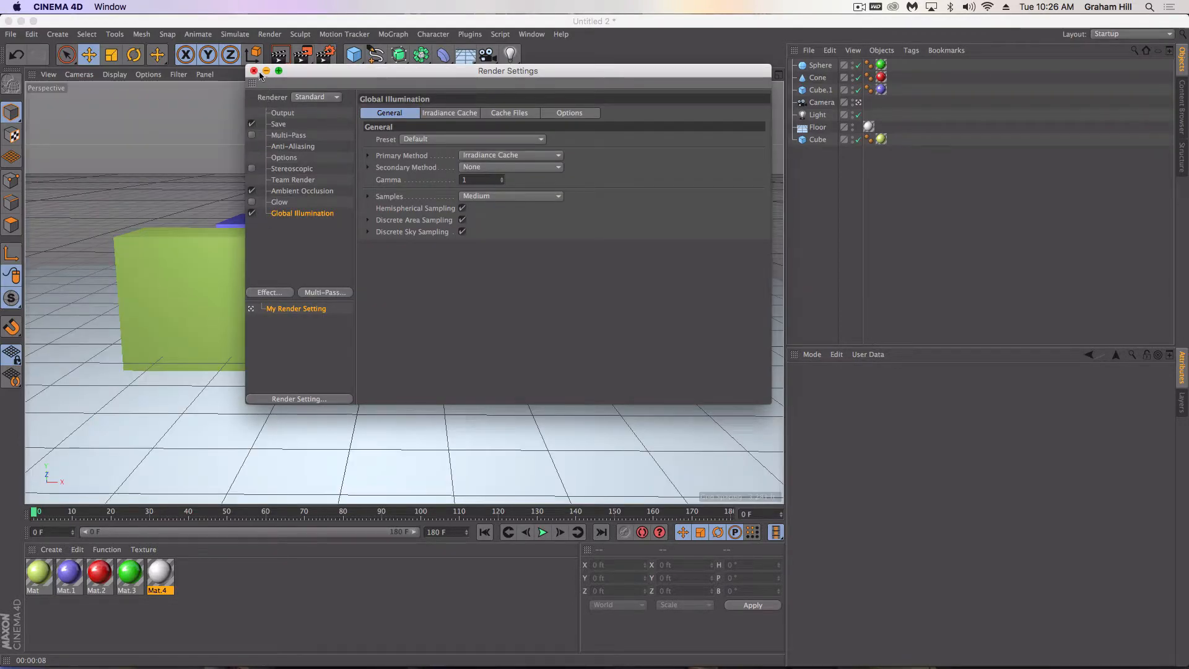
pyautogui.click(254, 70)
pyautogui.click(280, 56)
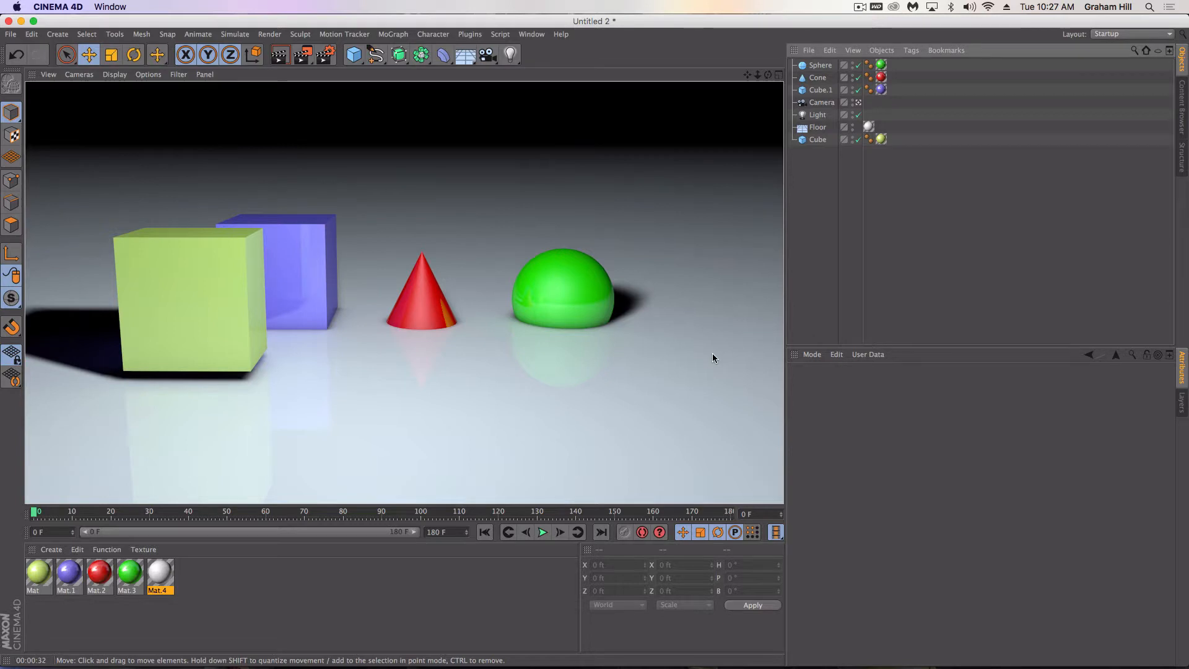
# Step: In the render settings' options, set the ray depth to 7 and the reflection depth to 3, and close the settings
pyautogui.click(325, 56)
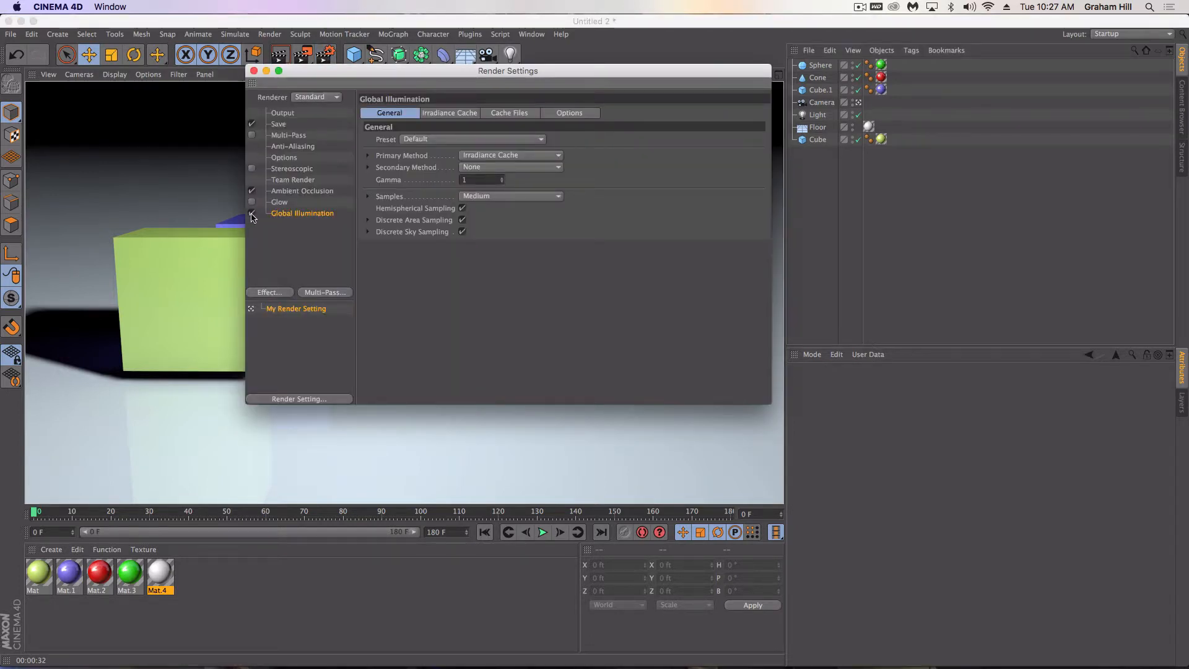
pyautogui.click(439, 113)
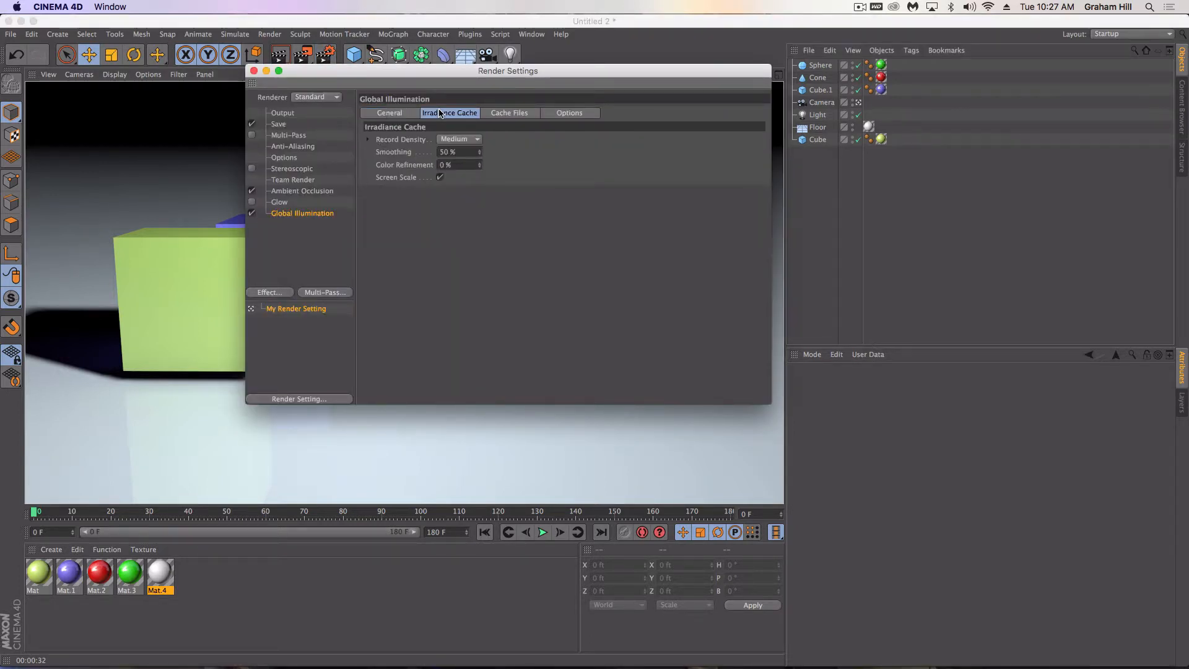
pyautogui.click(396, 117)
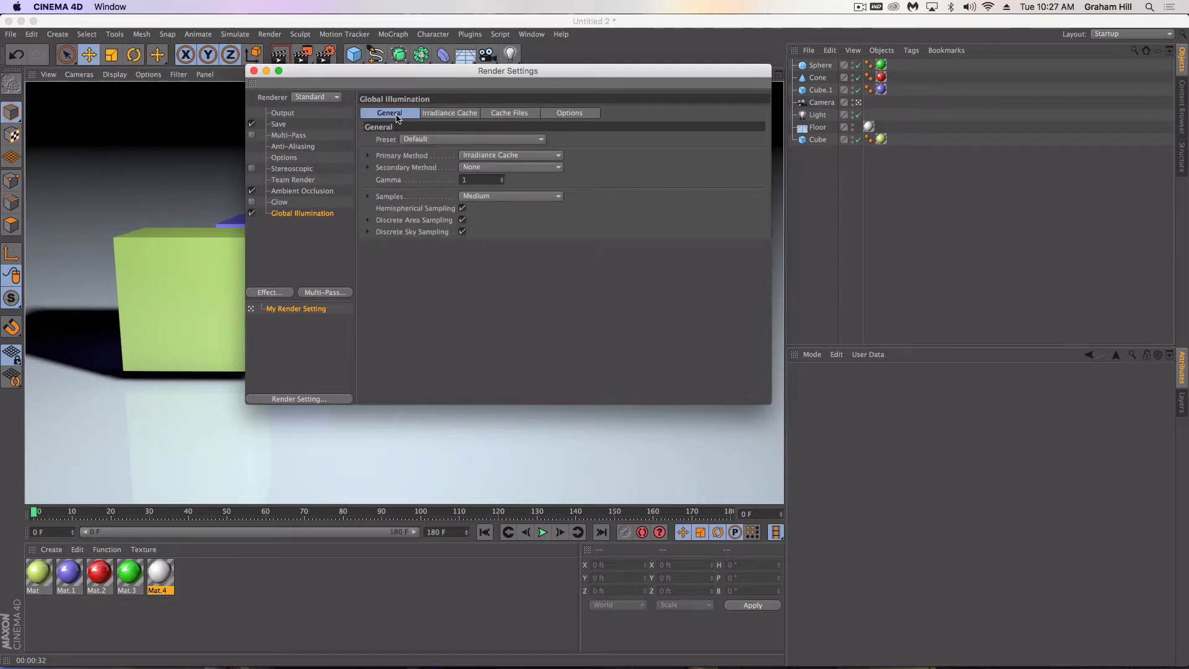
pyautogui.click(497, 114)
pyautogui.click(287, 113)
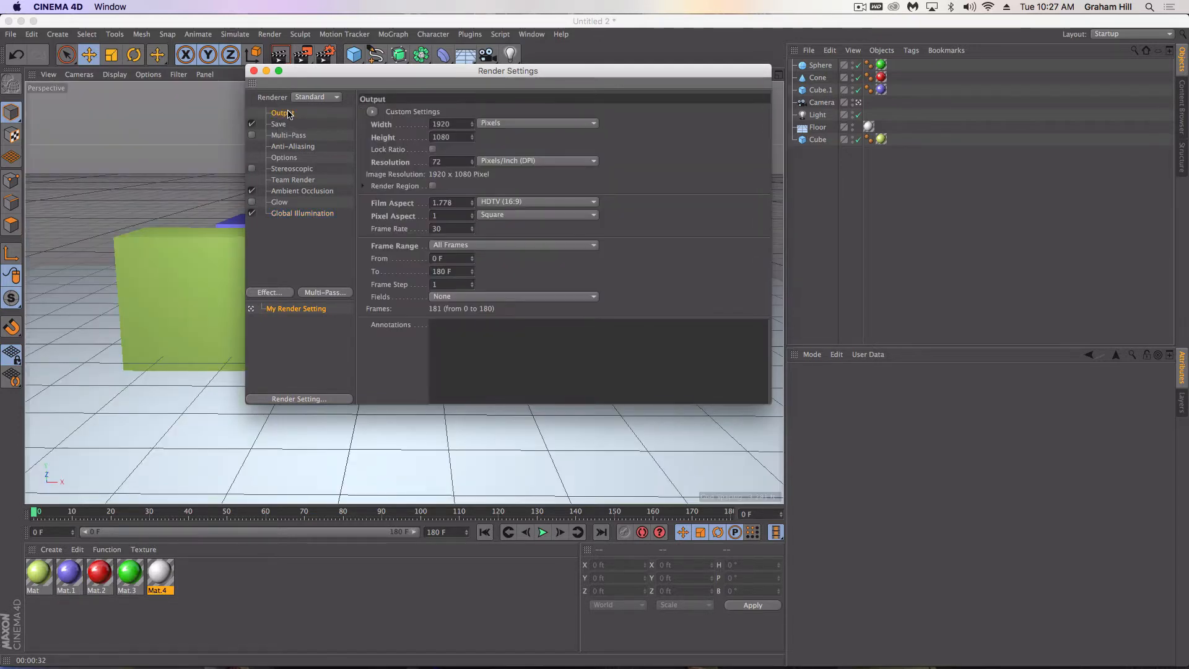
pyautogui.click(283, 159)
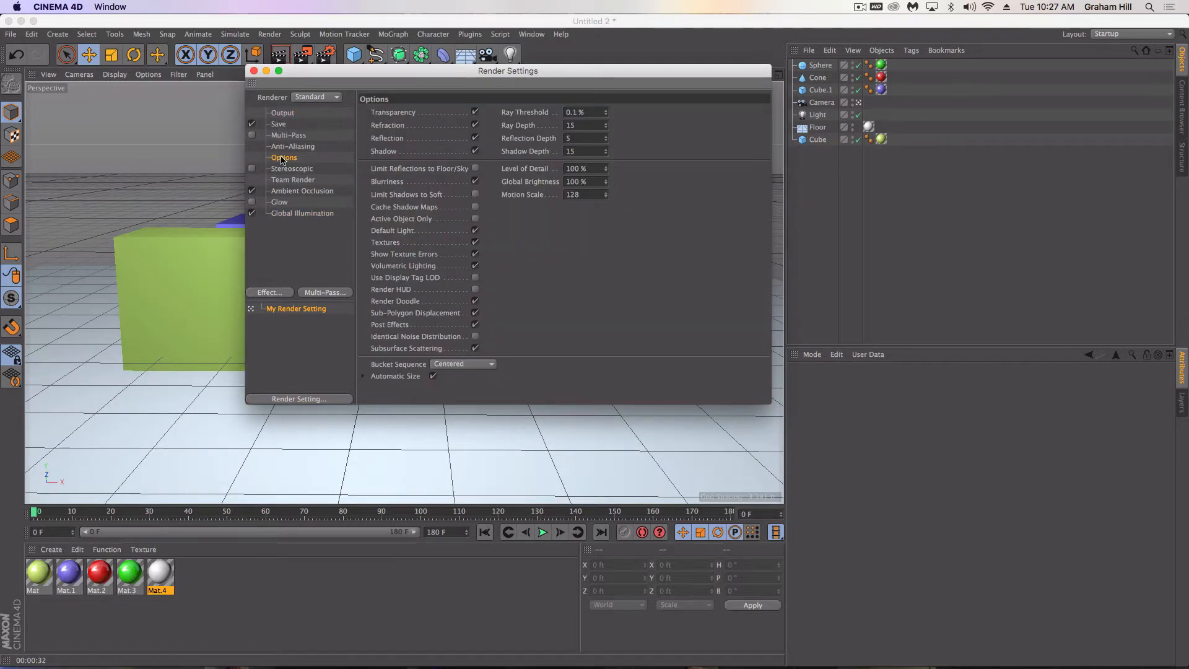
pyautogui.click(606, 128)
pyautogui.click(608, 140)
pyautogui.click(609, 141)
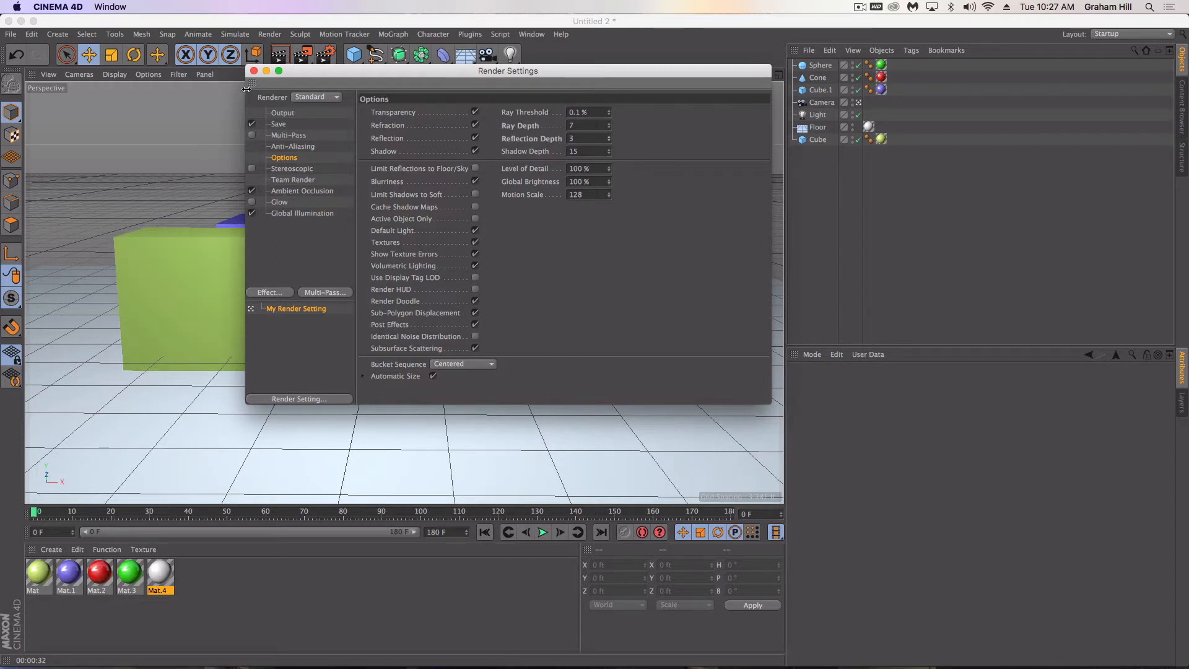
pyautogui.click(253, 72)
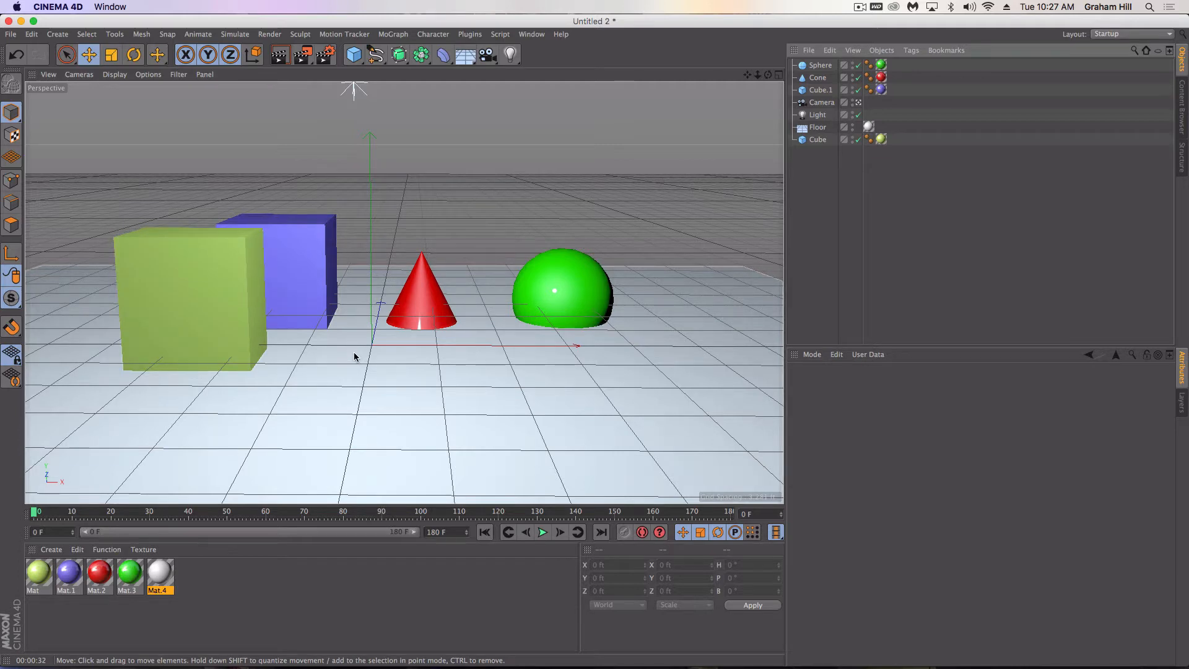
# Step: Render the view as a preview and review the Output page of the render settings
pyautogui.click(278, 58)
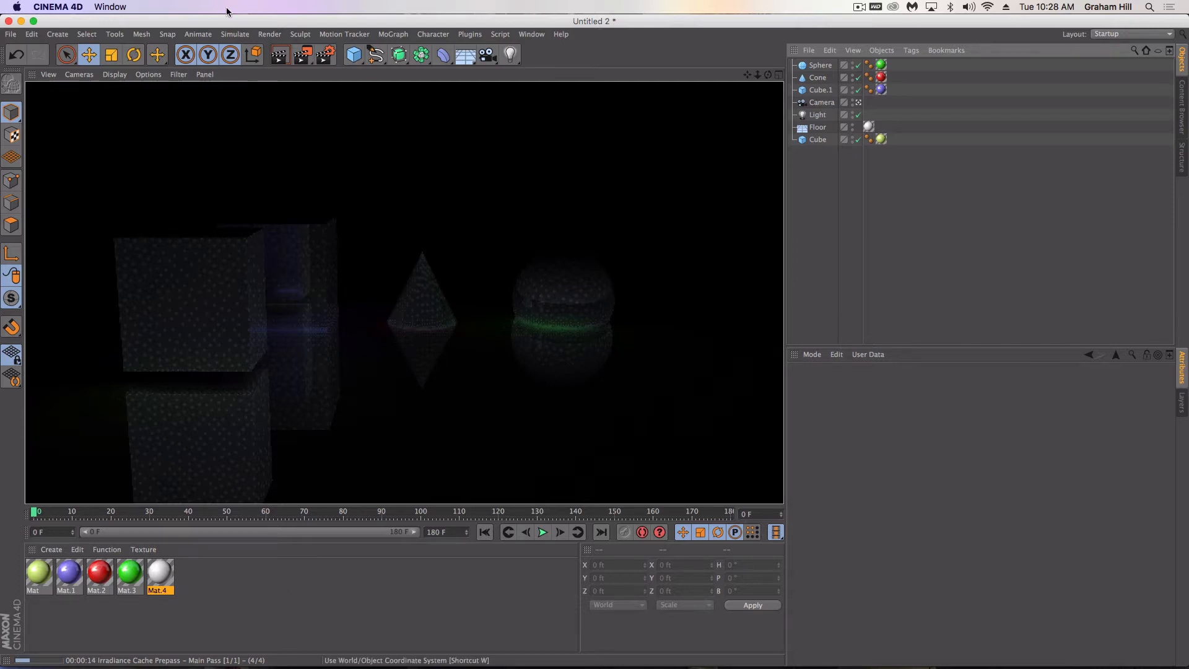
pyautogui.click(322, 56)
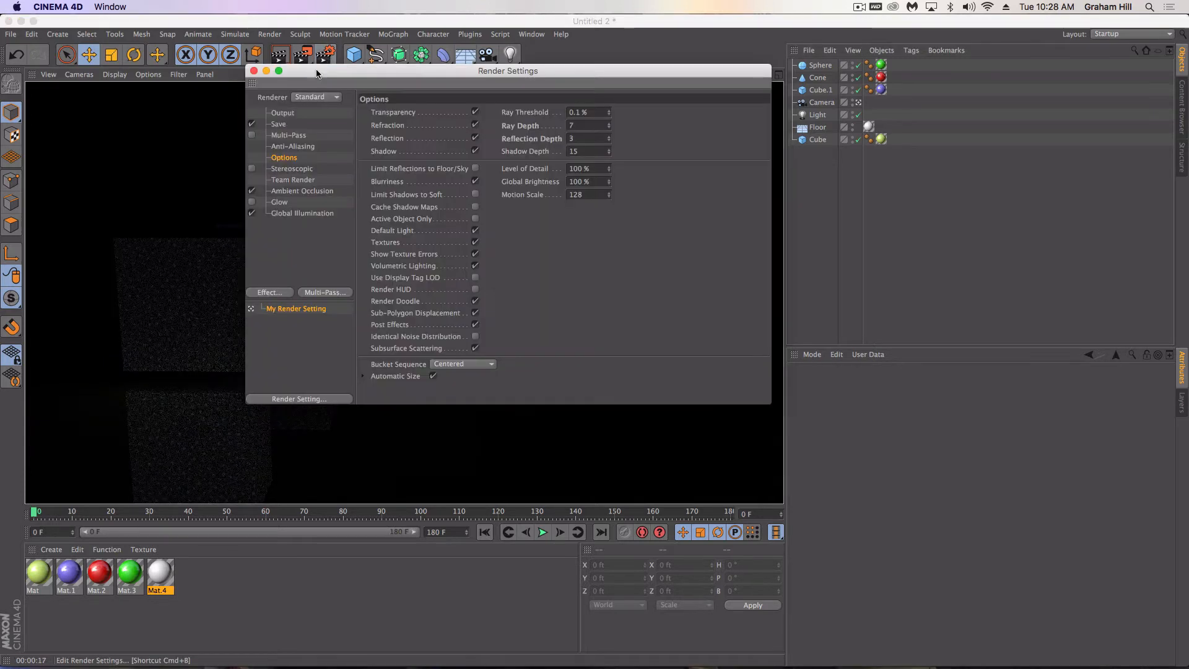
pyautogui.click(283, 113)
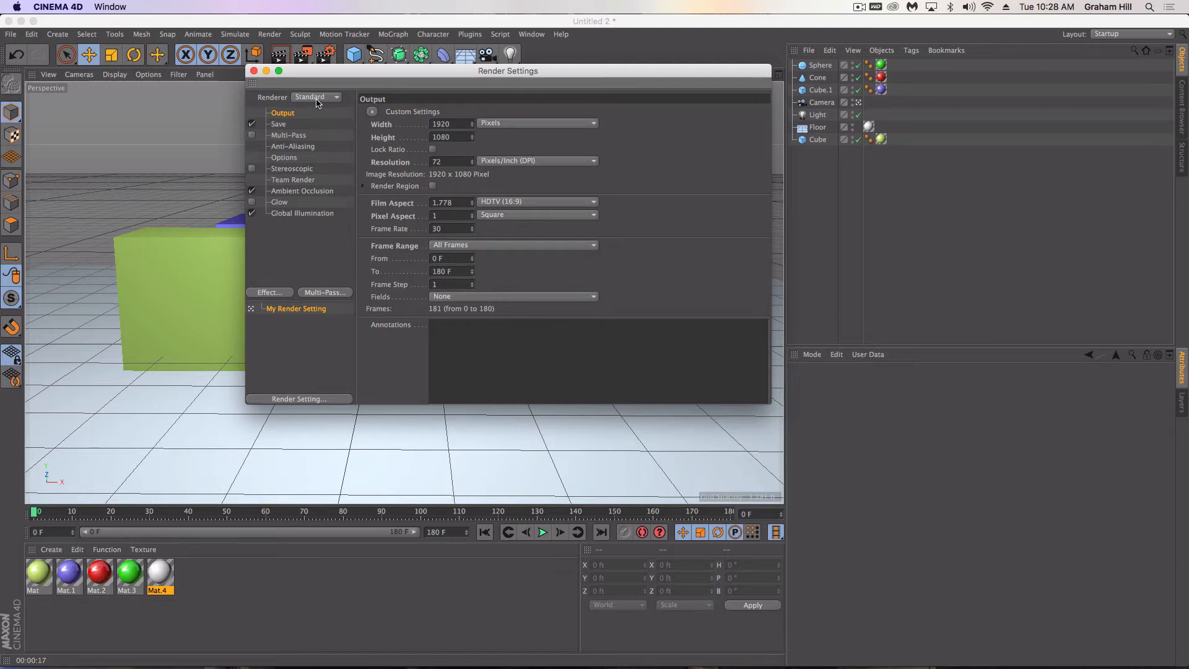
pyautogui.click(254, 72)
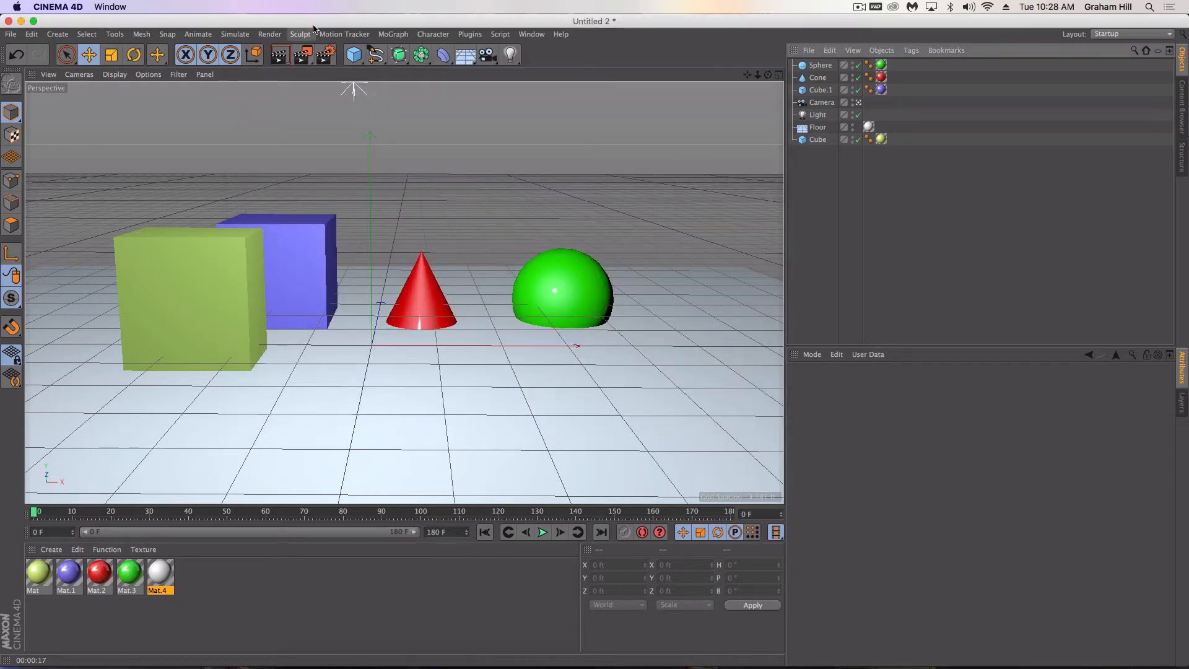
# Step: Render the animation to the Picture Viewer, overwriting the existing file tutorial.mov
pyautogui.click(302, 54)
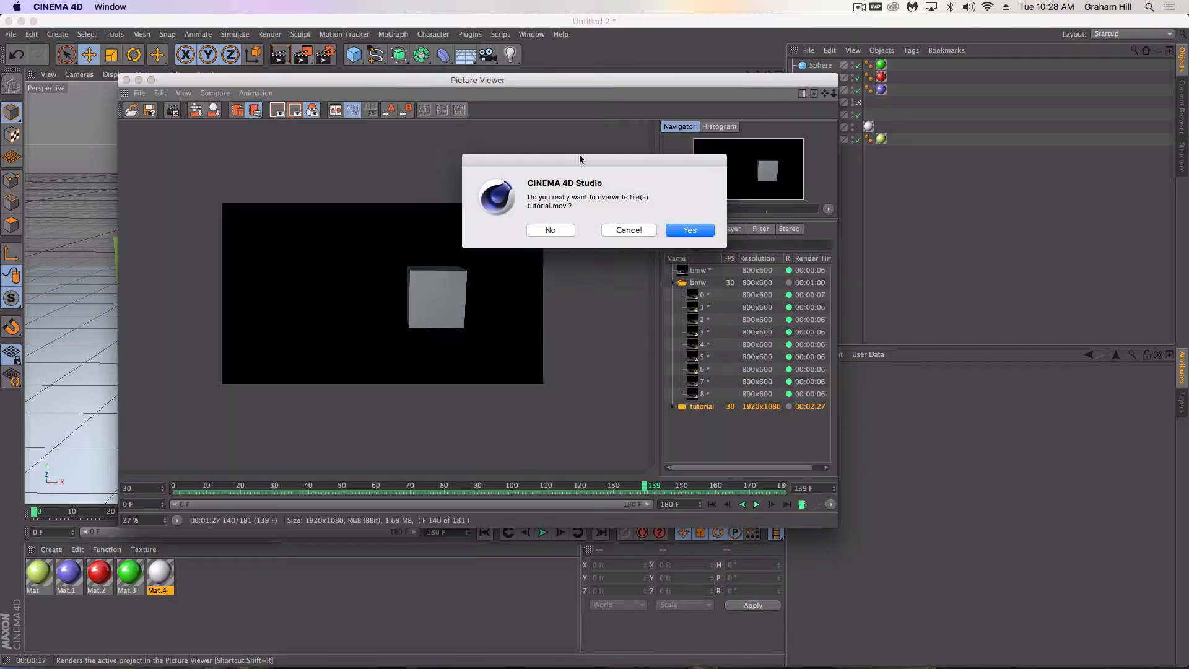
pyautogui.click(693, 231)
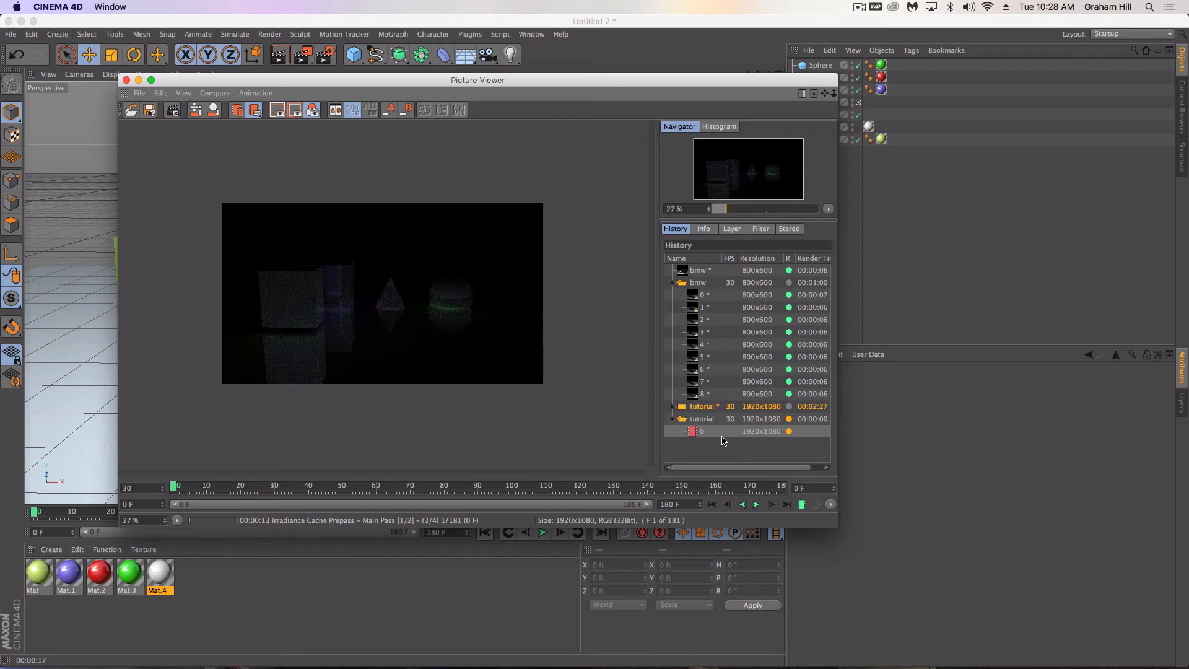
# Step: Expand the earlier tutorial render's frames and try out saving it as an Animation in QuickTime Movie format, cancelling the save
pyautogui.click(673, 407)
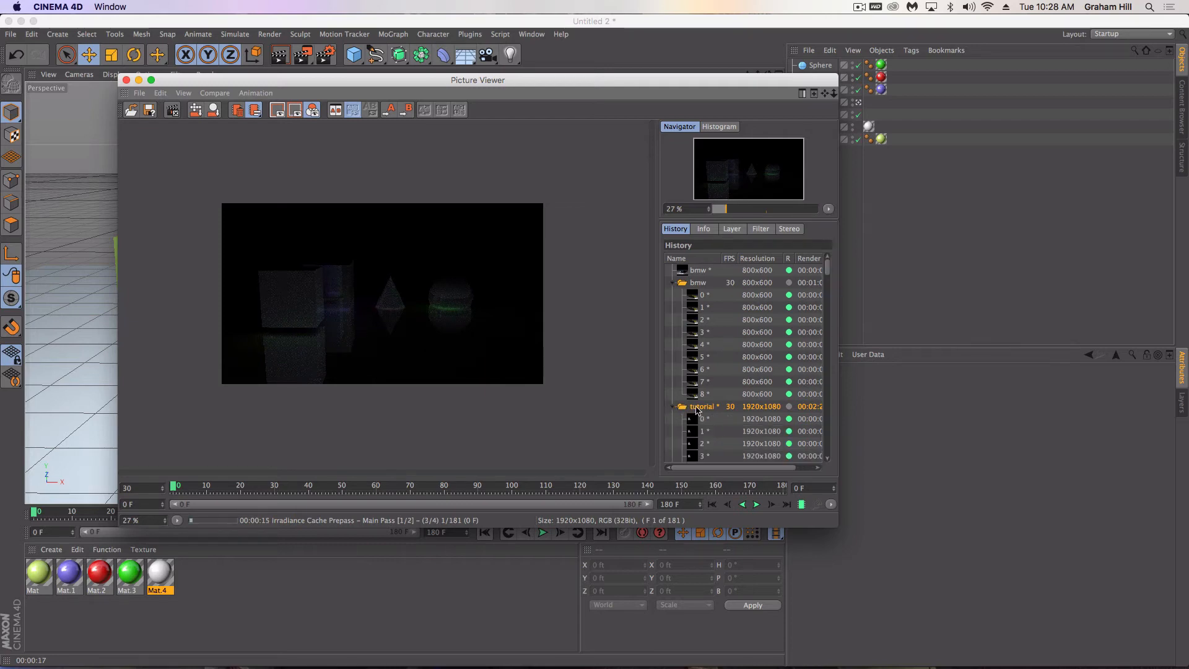
pyautogui.scroll(-6, 708, 400)
pyautogui.scroll(3, 709, 396)
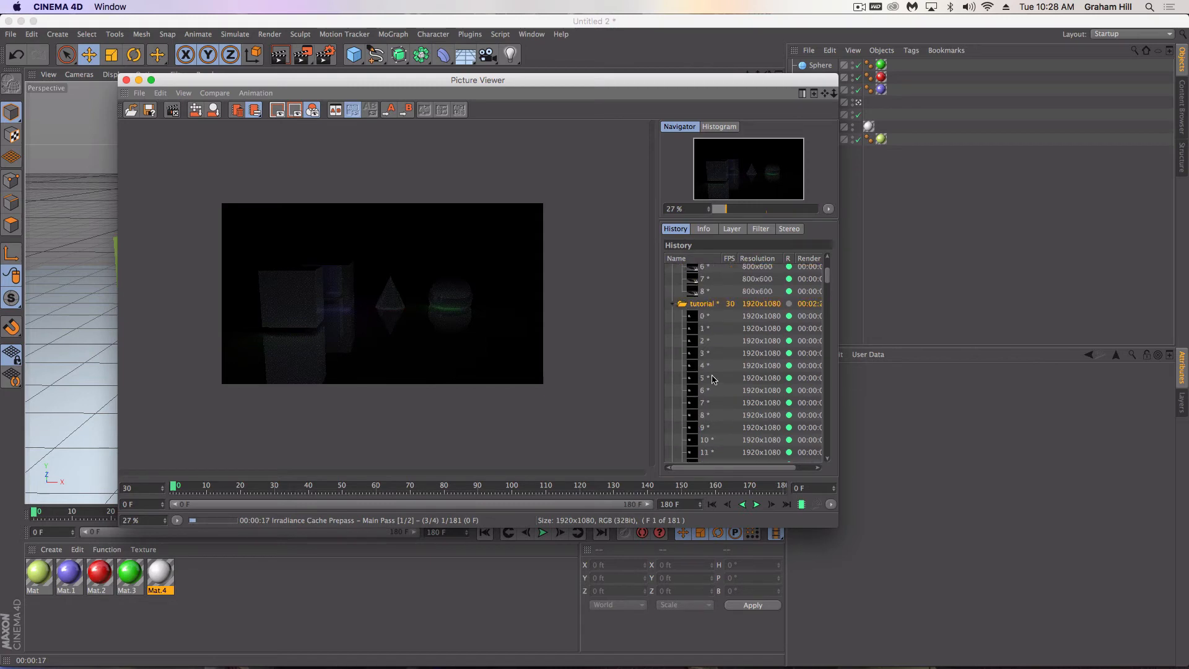
pyautogui.rightClick(713, 305)
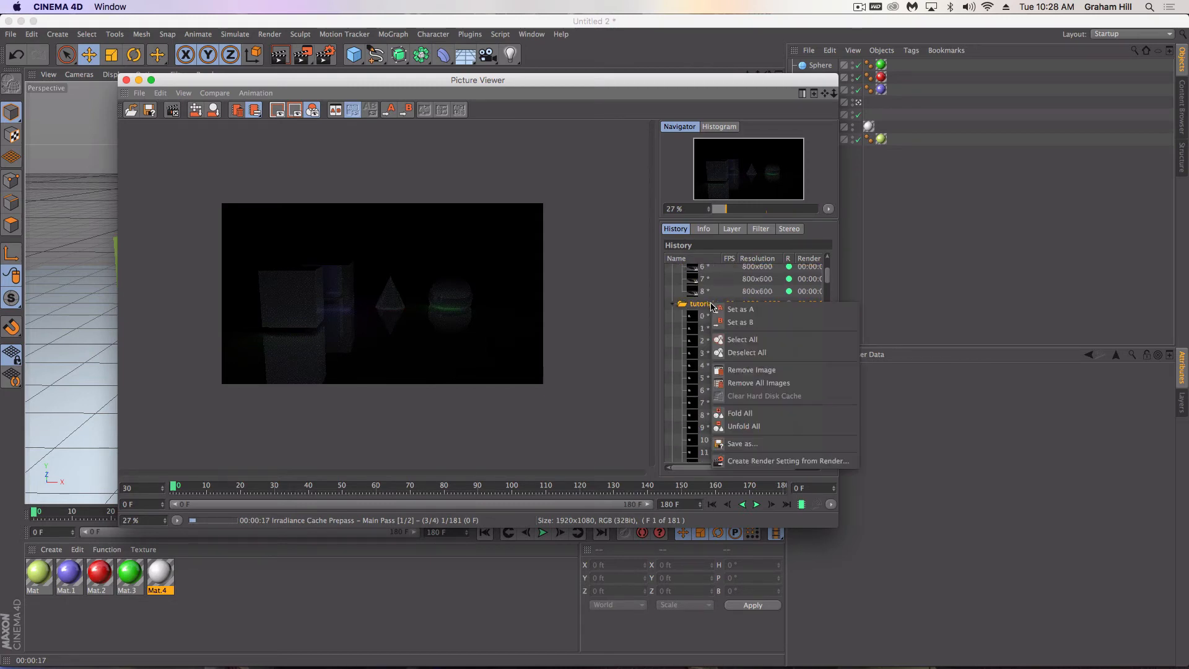
pyautogui.click(737, 443)
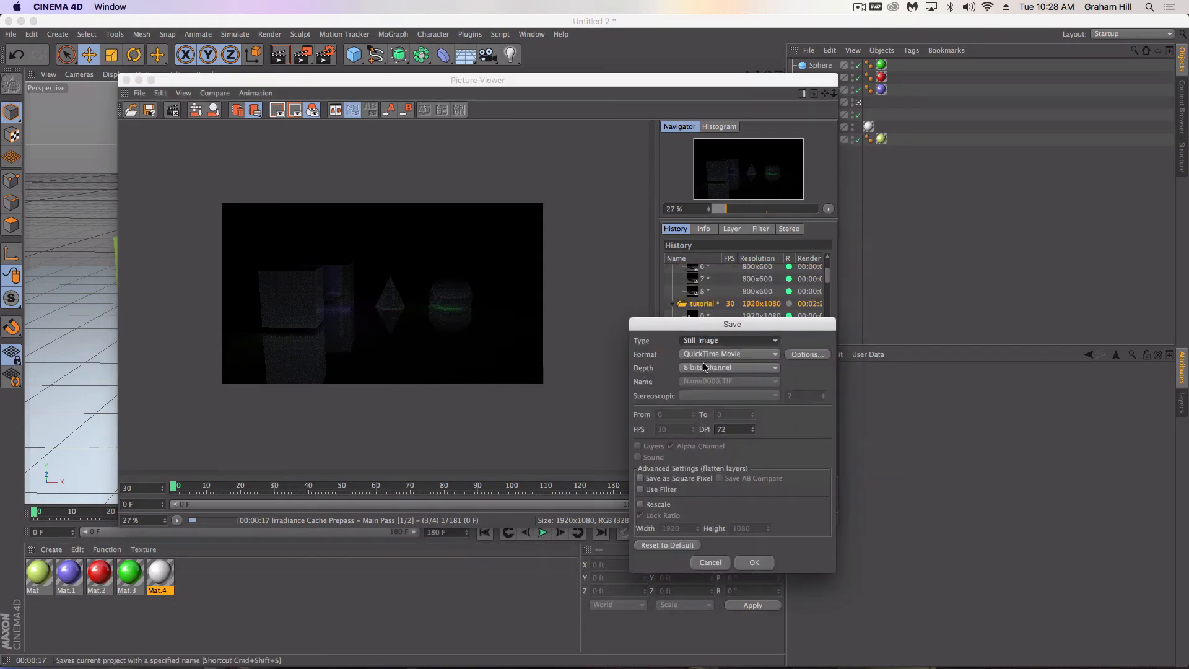
pyautogui.click(763, 340)
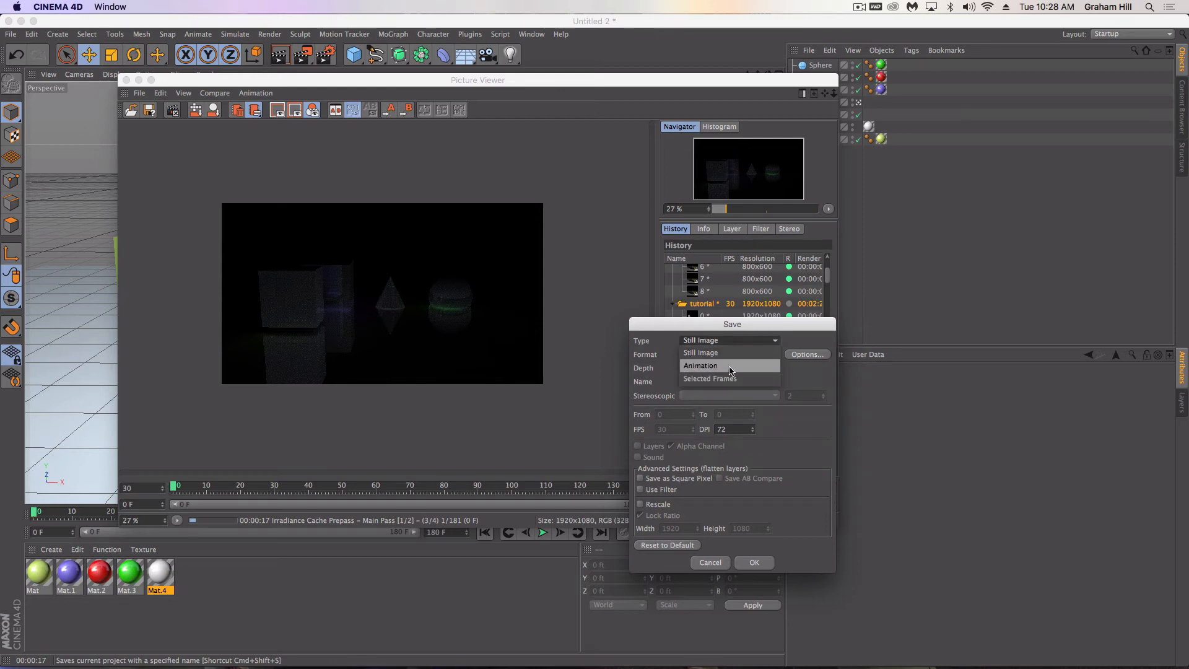
pyautogui.click(755, 358)
pyautogui.click(756, 355)
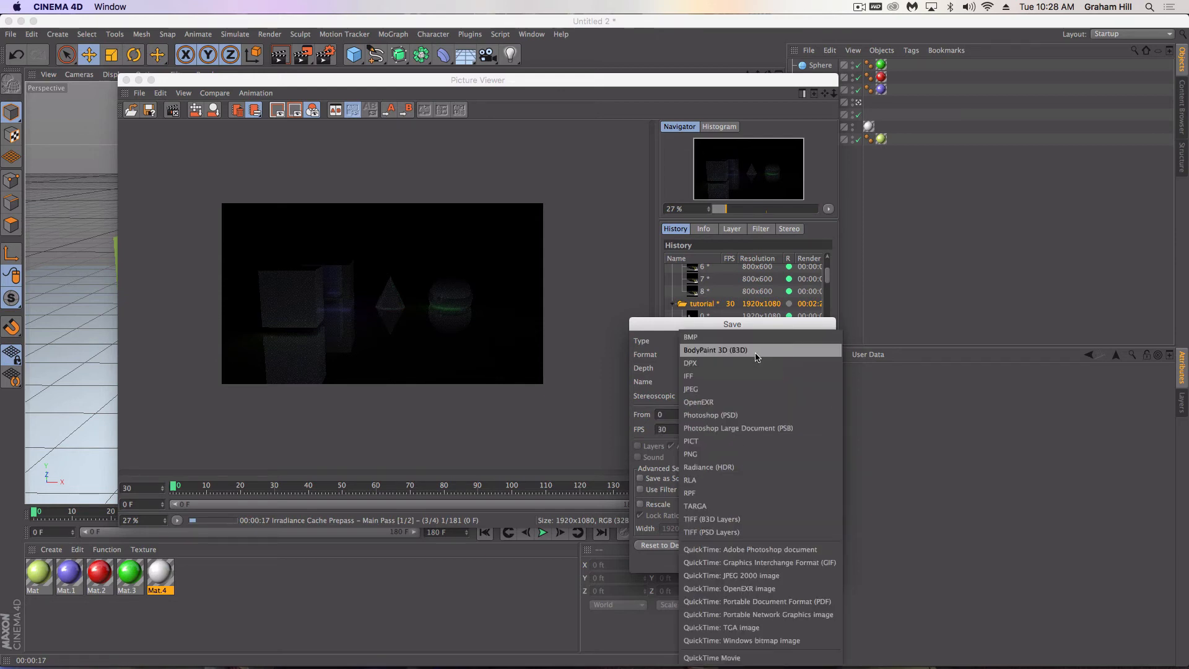
pyautogui.click(712, 658)
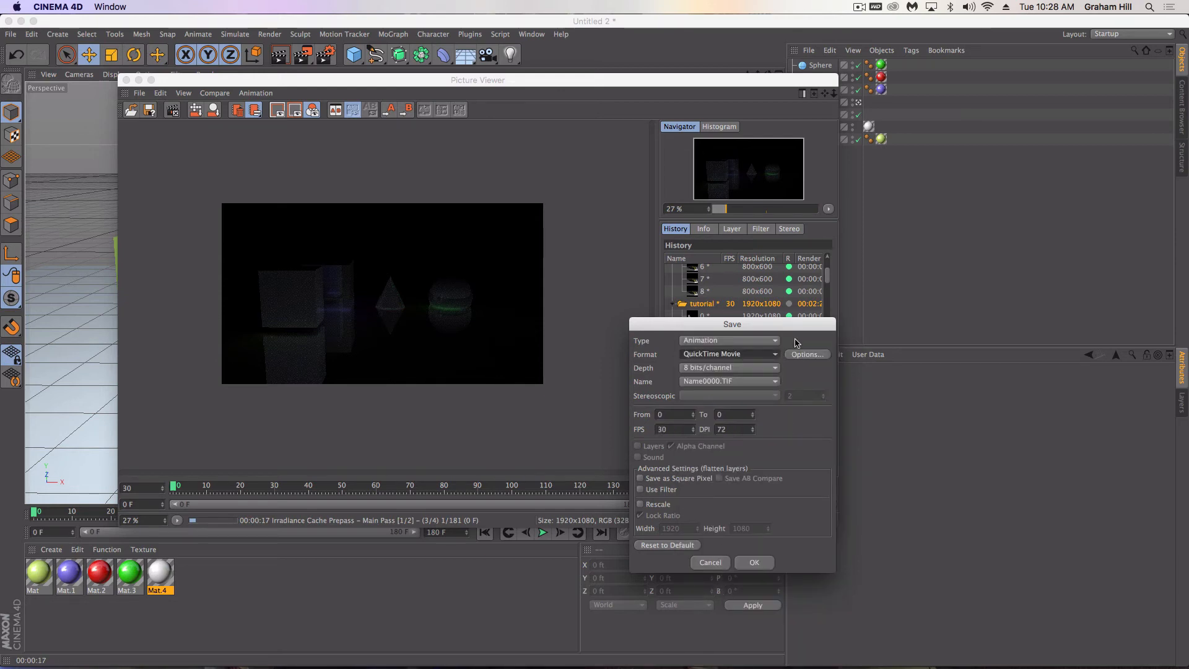
pyautogui.click(709, 562)
pyautogui.scroll(-15, 716, 328)
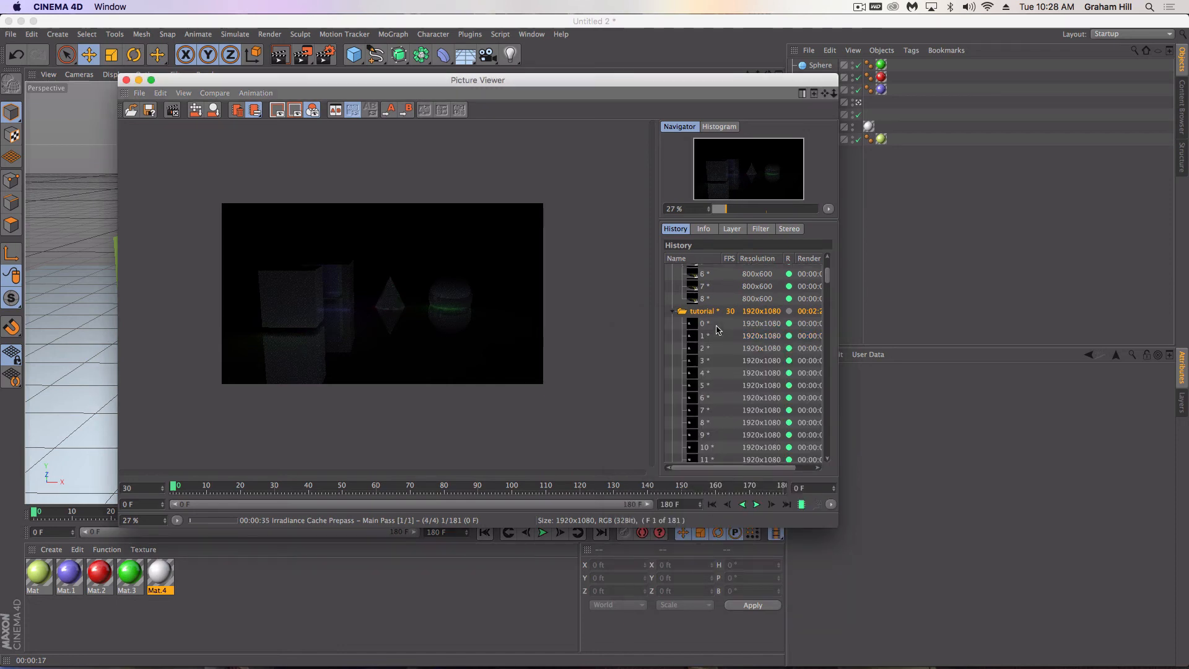
pyautogui.scroll(-20, 717, 328)
pyautogui.scroll(1, 716, 329)
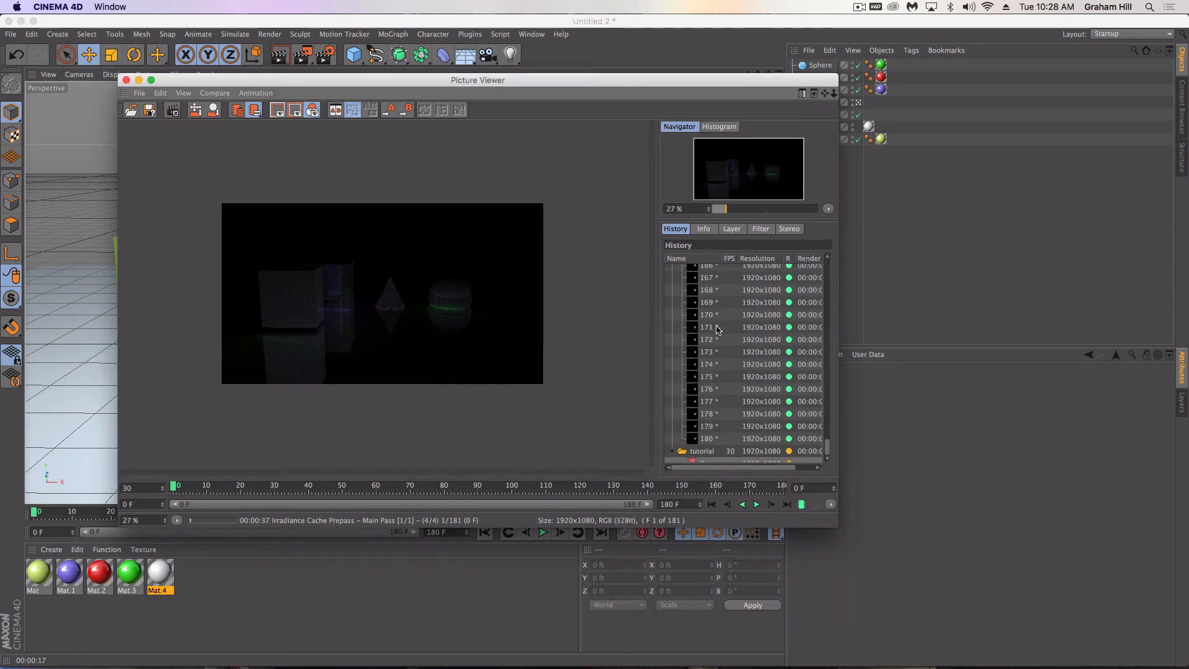
pyautogui.scroll(20, 717, 329)
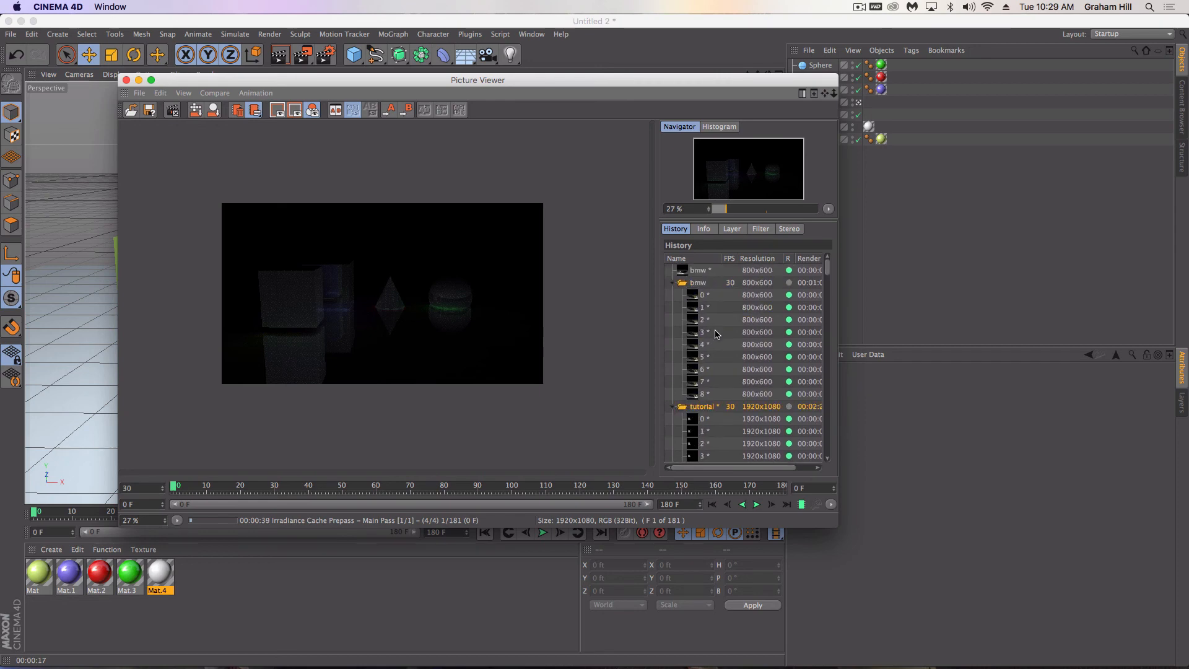